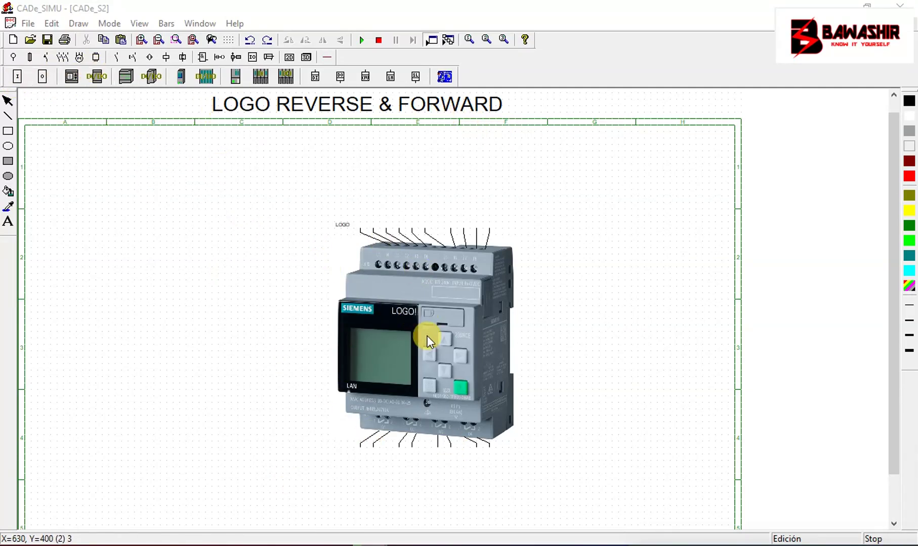
Step: Shift the LOGO! module slightly to the right and place an L1-L2-L3 three-phase supply in the sheet's upper-left corner
{"action": "left_click_drag", "start_coordinate": [427, 336], "coordinate": [473, 342]}
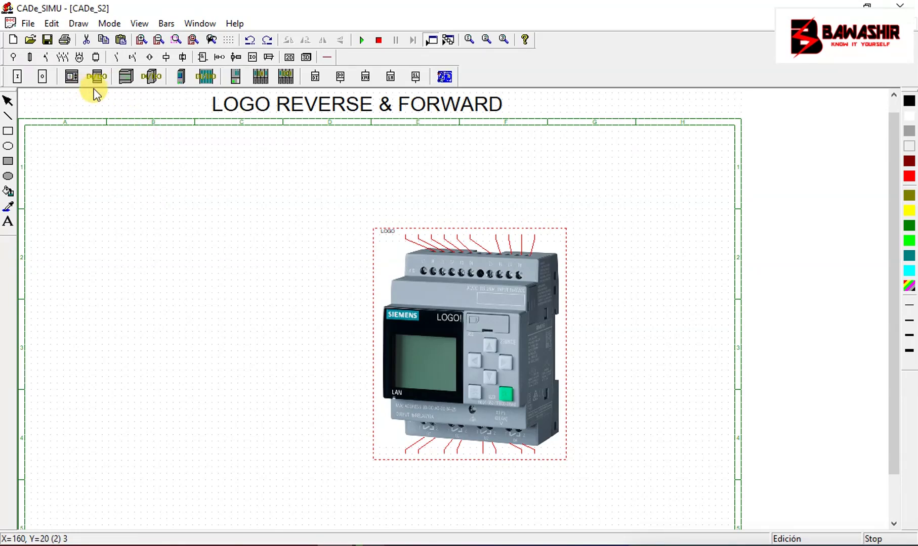
{"action": "left_click", "coordinate": [14, 56]}
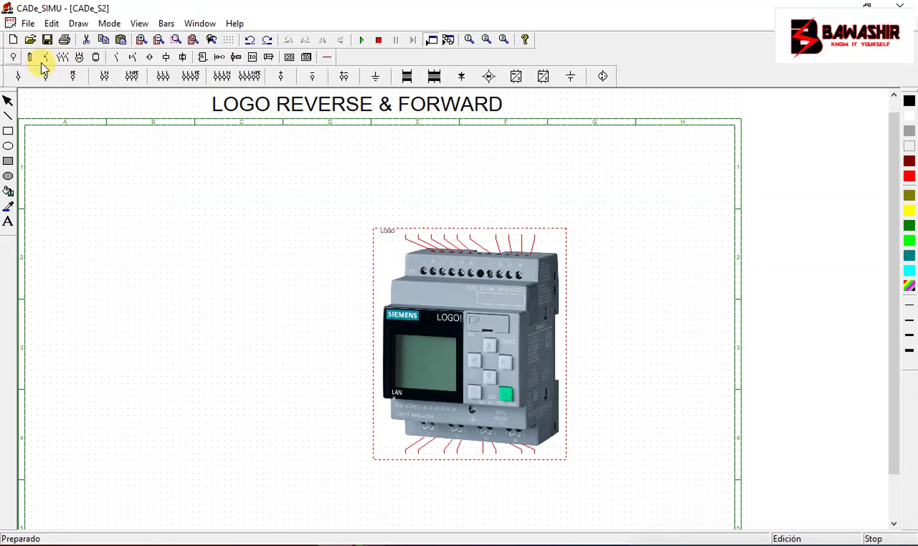
{"action": "left_click", "coordinate": [162, 76]}
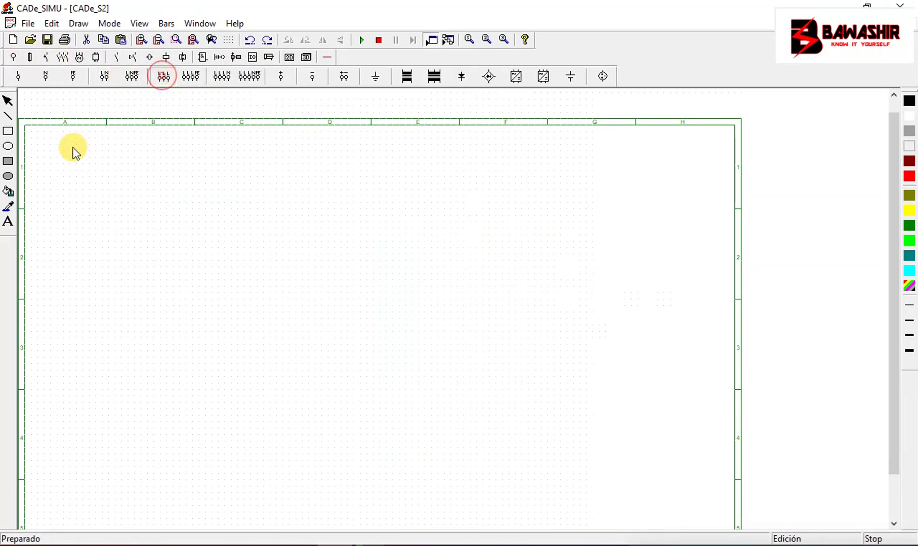
{"action": "left_click", "coordinate": [43, 145]}
Step: Place a realistic three-pole circuit breaker directly below the L1-L2-L3 supply terminals
{"action": "left_click", "coordinate": [289, 57]}
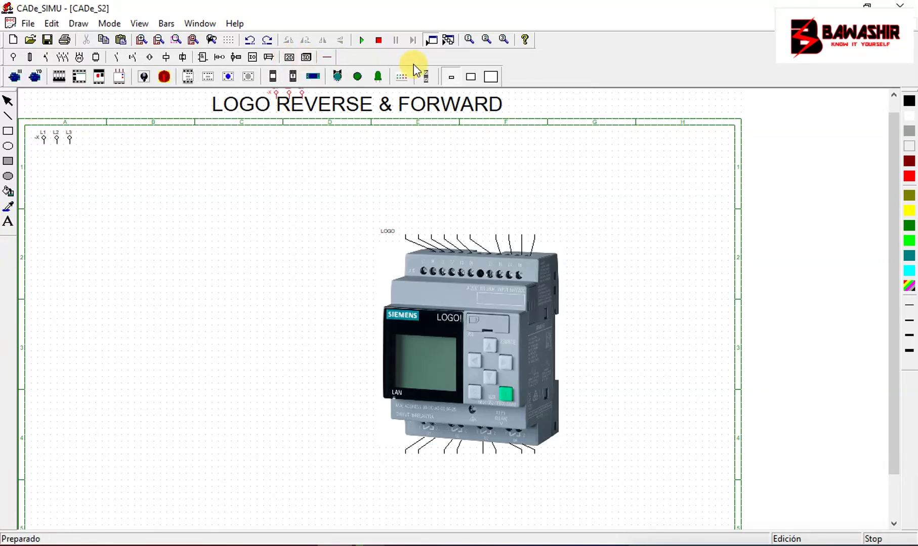
{"action": "left_click", "coordinate": [306, 57]}
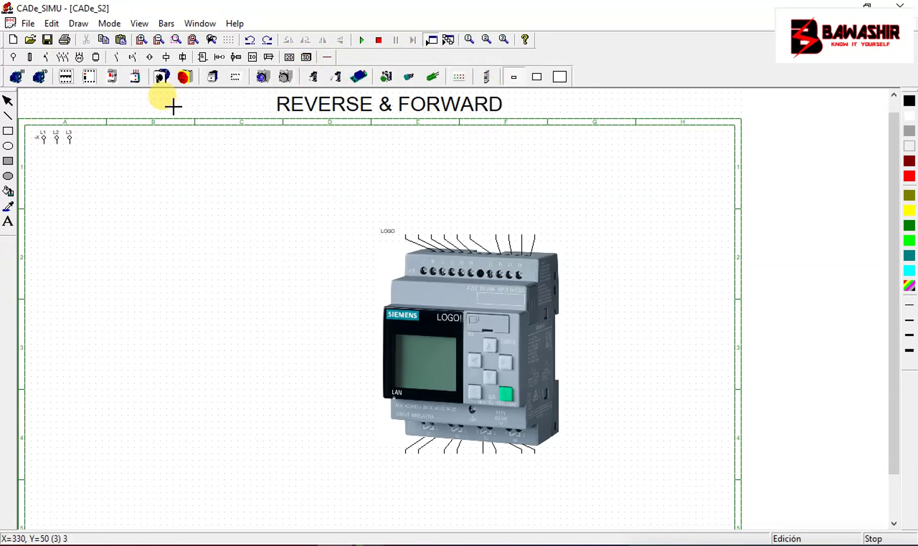
{"action": "left_click", "coordinate": [67, 78]}
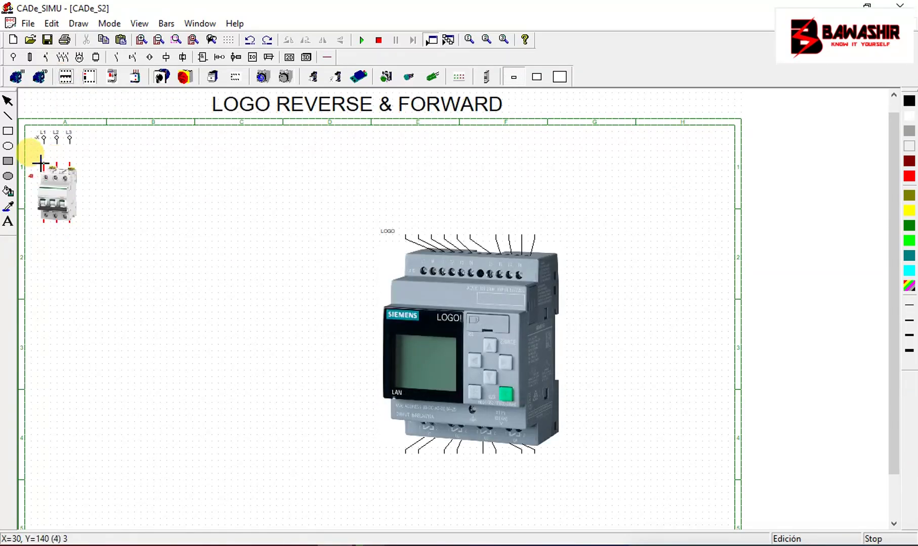
{"action": "left_click", "coordinate": [40, 163]}
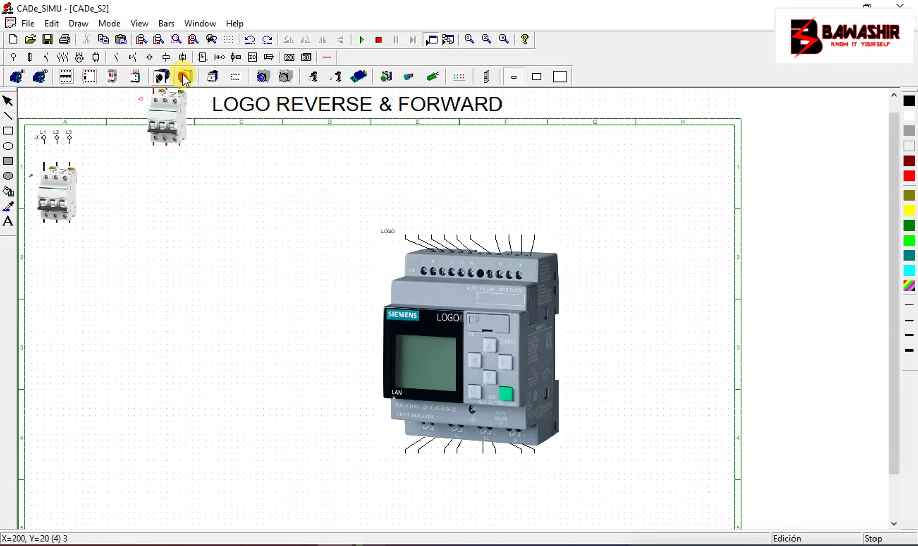
Step: Place two realistic contactors side by side, the first aligned below the circuit breaker
{"action": "left_click", "coordinate": [212, 77]}
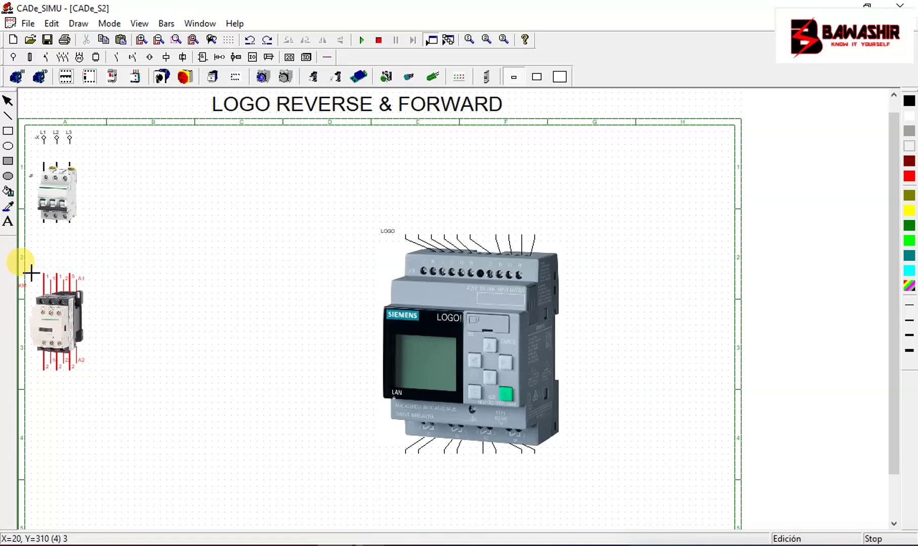
{"action": "left_click", "coordinate": [30, 273]}
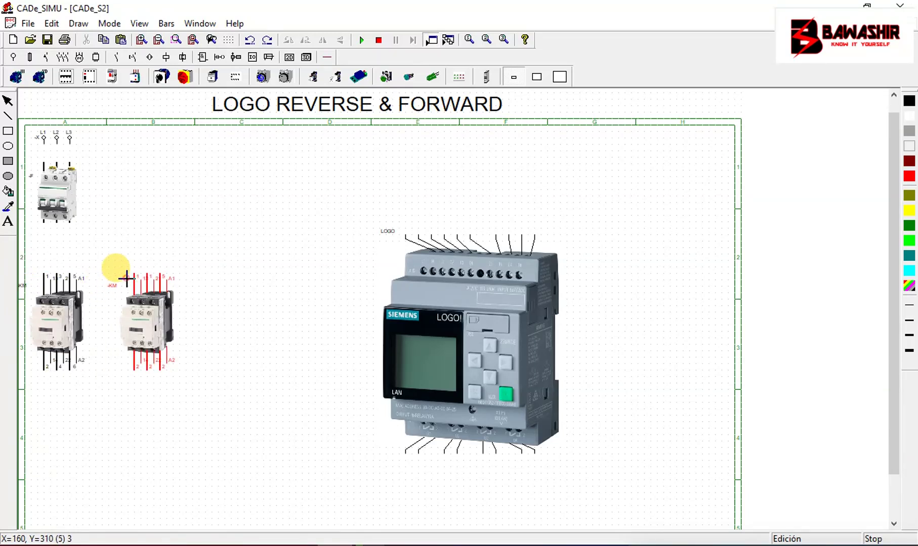
{"action": "left_click", "coordinate": [127, 279]}
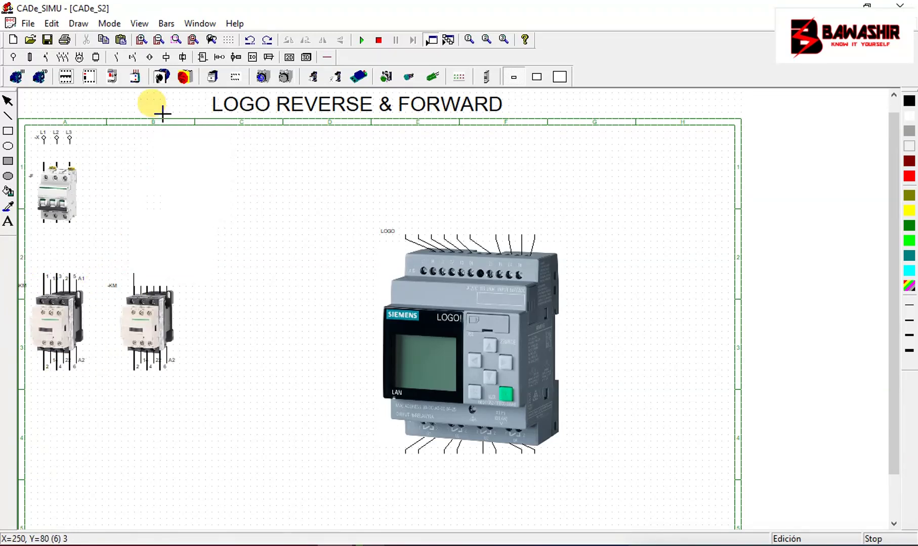
{"action": "left_click", "coordinate": [212, 79]}
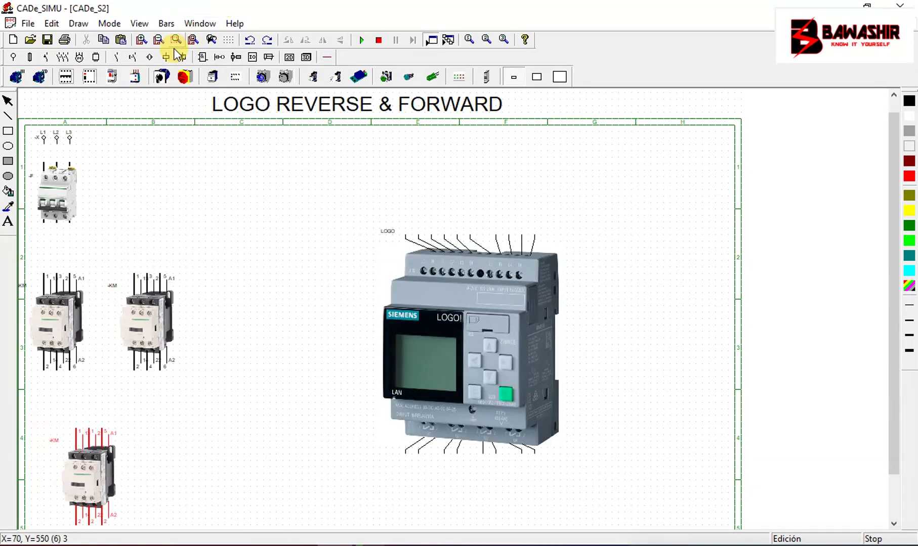
Step: Place a thermal overload relay below the first contactor and a three-phase motor with U1, V1, W1 and PE terminals beneath it
{"action": "left_click", "coordinate": [135, 77]}
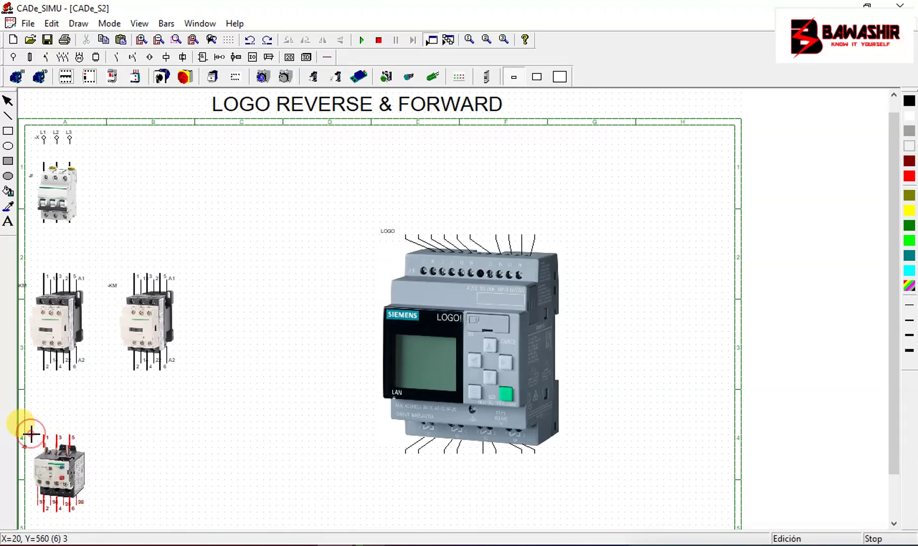
{"action": "left_click", "coordinate": [31, 433]}
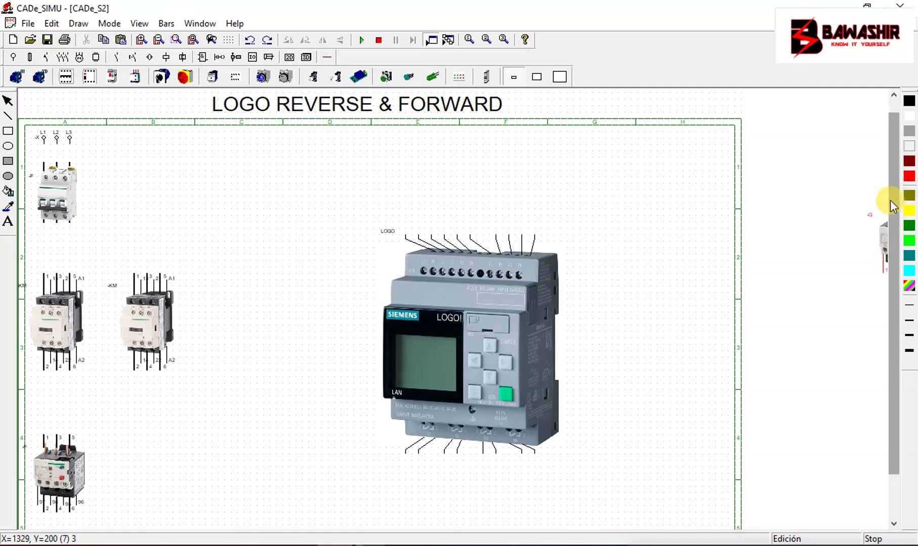
{"action": "scroll", "coordinate": [890, 200], "scroll_direction": "down", "scroll_amount": 3}
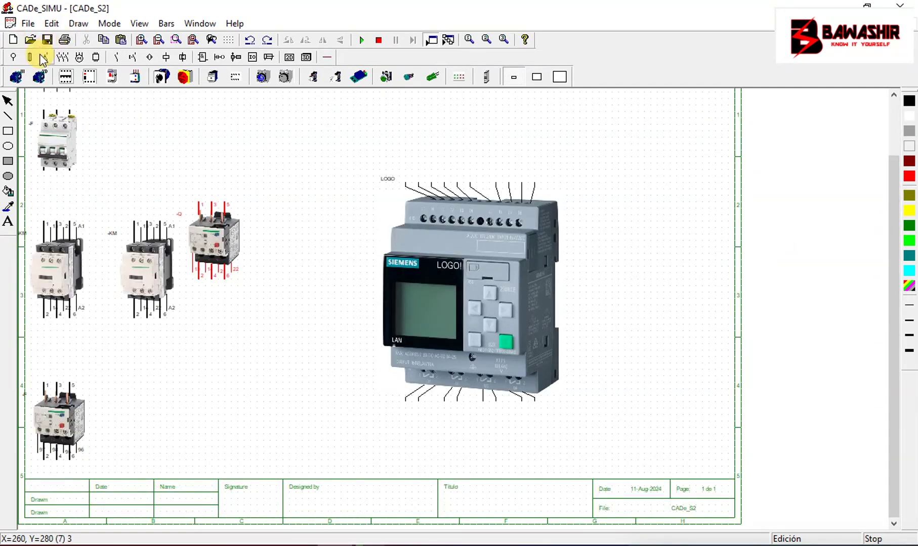
{"action": "left_click", "coordinate": [18, 78]}
{"action": "left_click", "coordinate": [125, 428]}
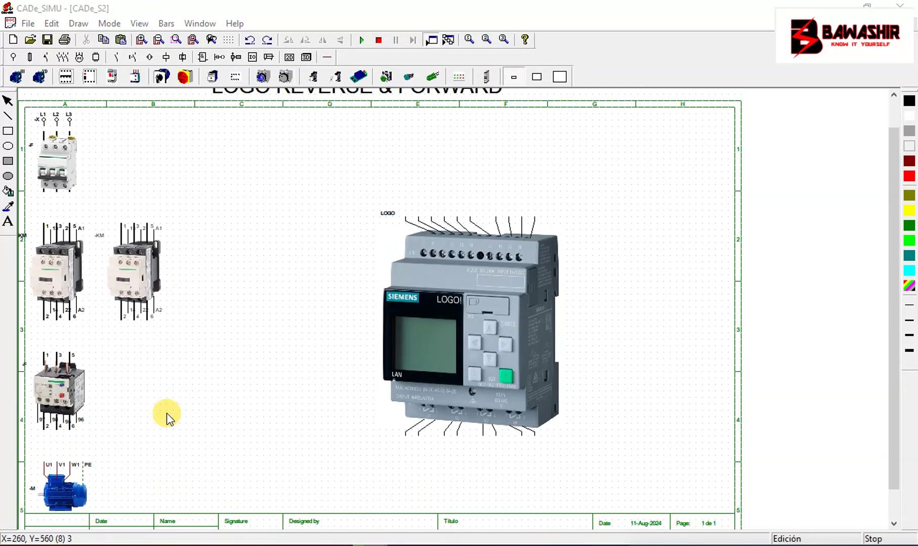
Step: Connect the L1-L2-L3 supply to the breaker and the breaker's outputs to the first contactor with three-phase wiring
{"action": "left_click", "coordinate": [139, 39]}
{"action": "left_click", "coordinate": [136, 38]}
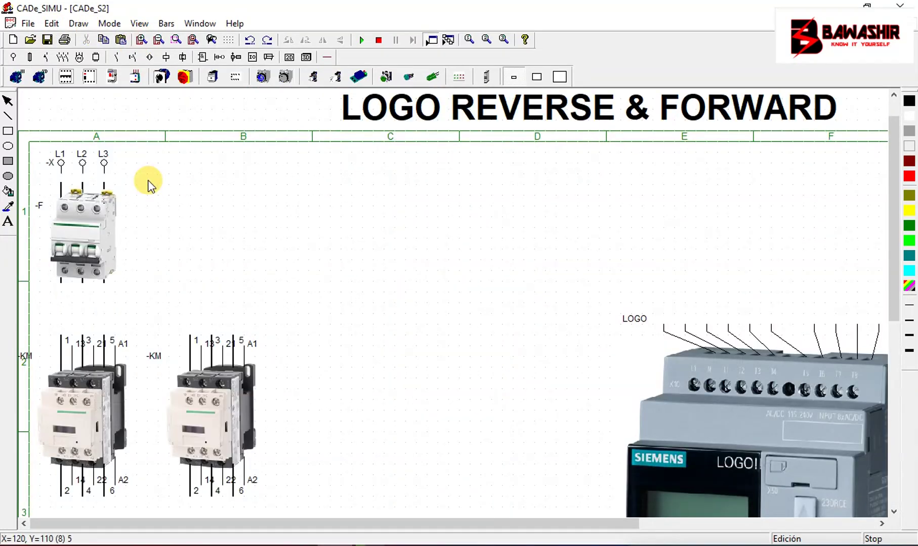
{"action": "left_click", "coordinate": [327, 57]}
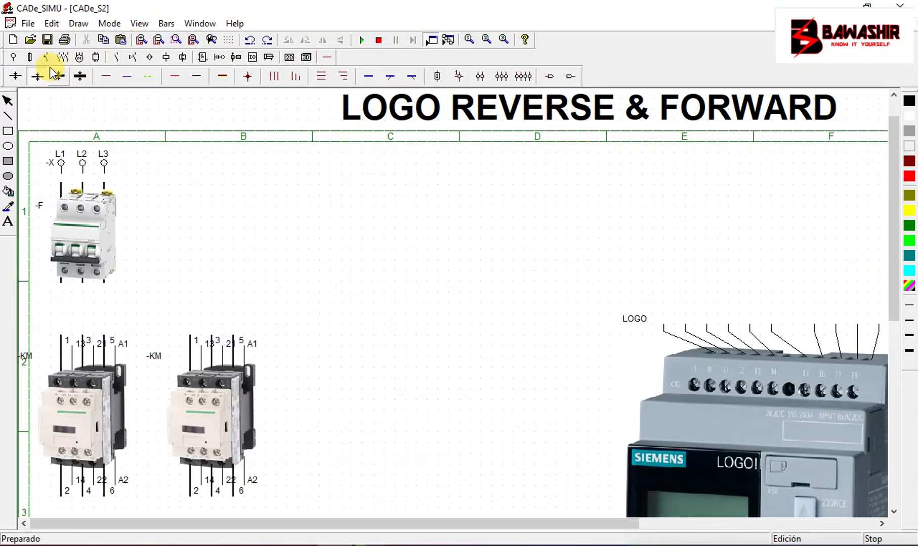
{"action": "left_click", "coordinate": [276, 79]}
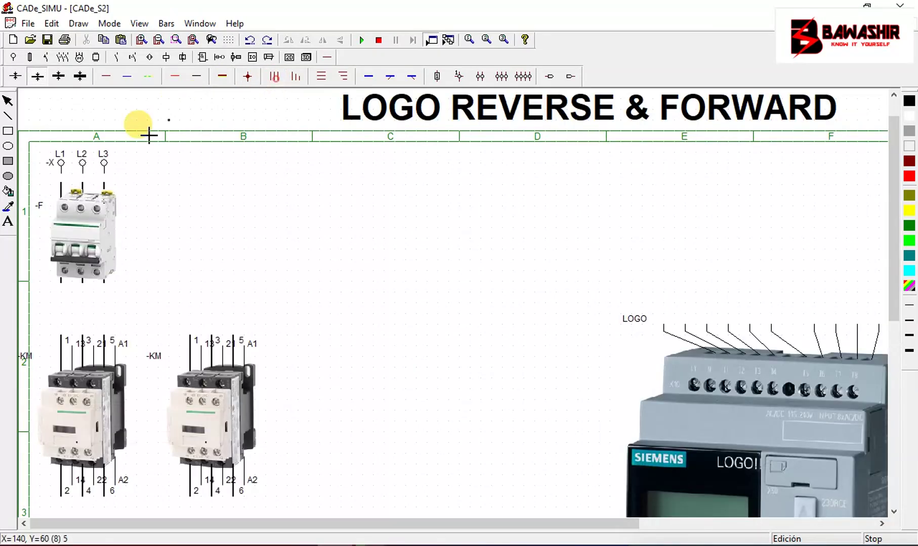
{"action": "left_click", "coordinate": [61, 162]}
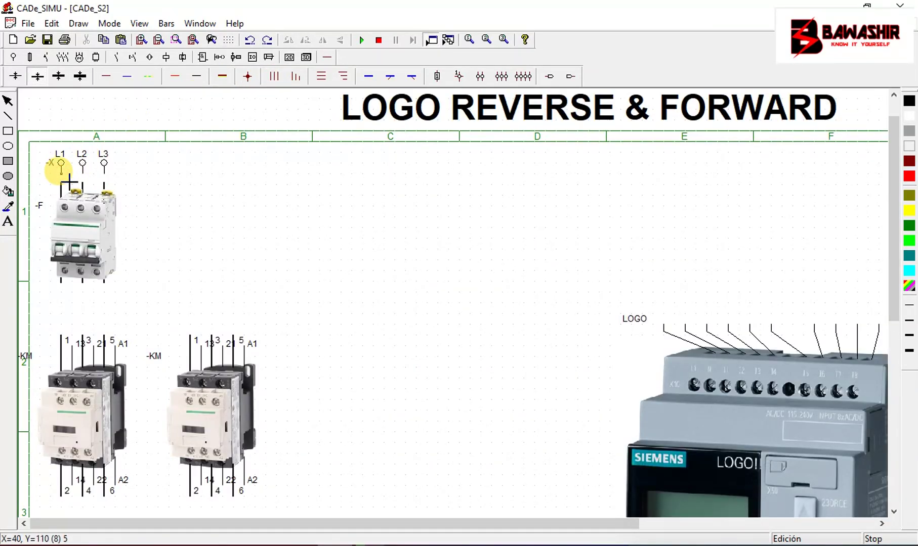
{"action": "left_click", "coordinate": [70, 189]}
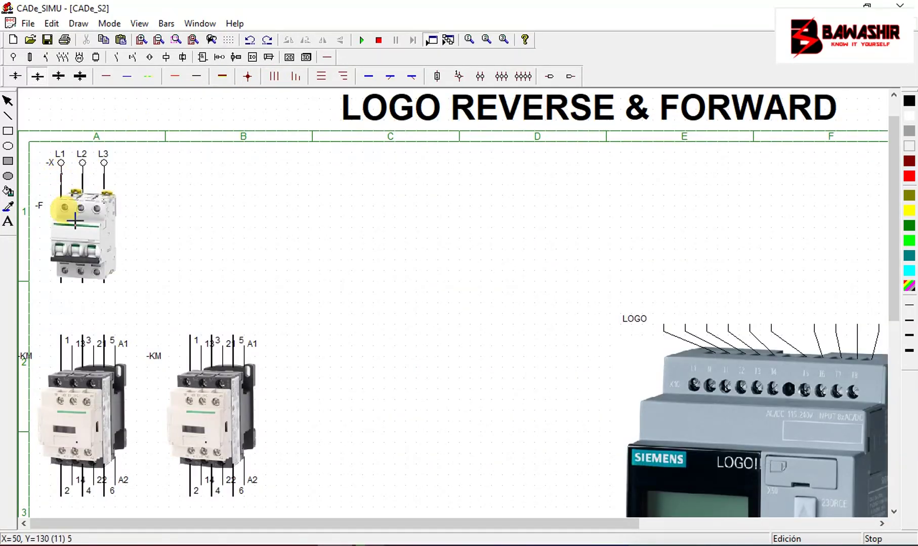
{"action": "left_click", "coordinate": [66, 288]}
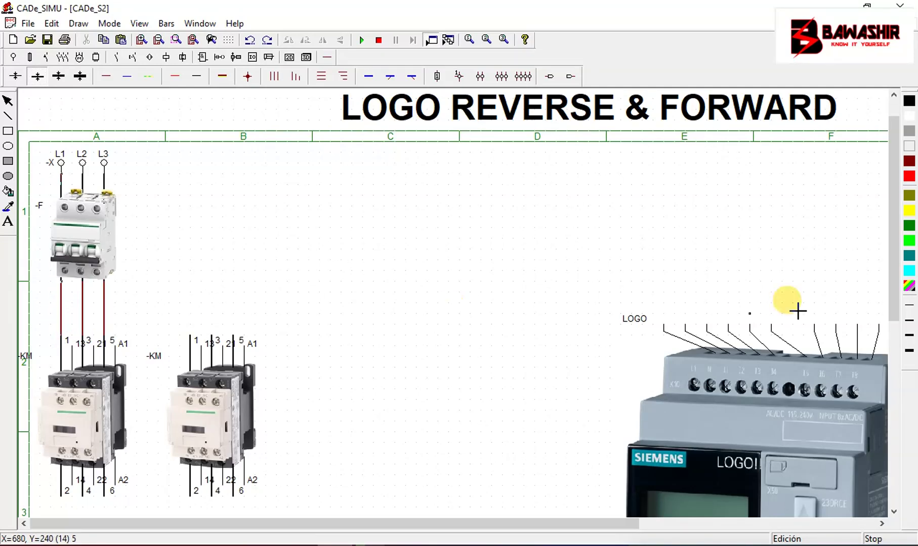
Step: Connect the first contactor's outputs to the overload relay and the relay's outputs to the motor with three-phase wiring
{"action": "left_click", "coordinate": [895, 326]}
{"action": "left_click", "coordinate": [896, 330]}
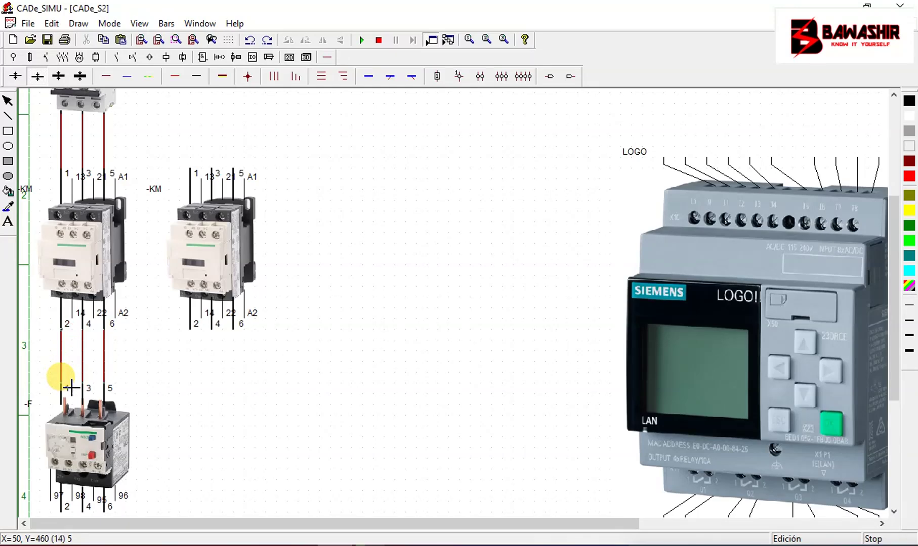
{"action": "left_click", "coordinate": [893, 327]}
{"action": "left_click_drag", "start_coordinate": [890, 377], "coordinate": [888, 403]}
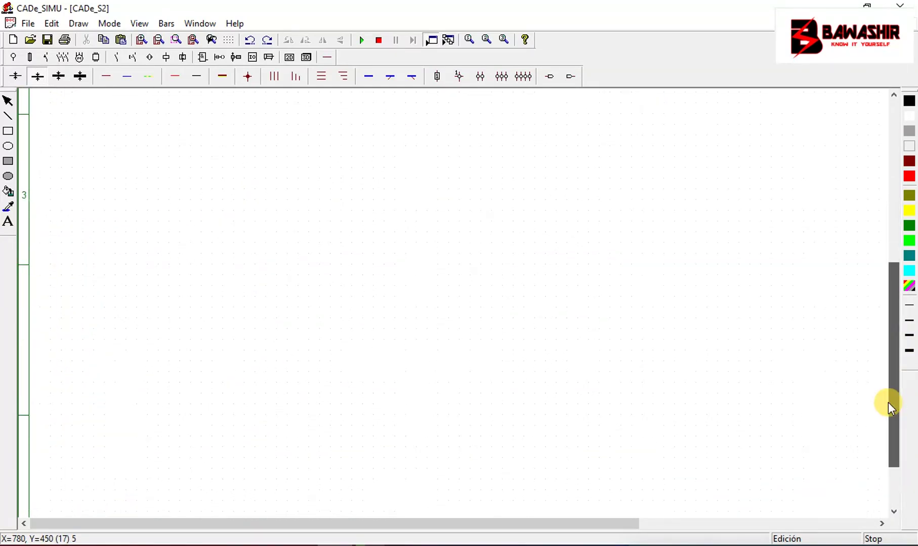
{"action": "left_click", "coordinate": [67, 367]}
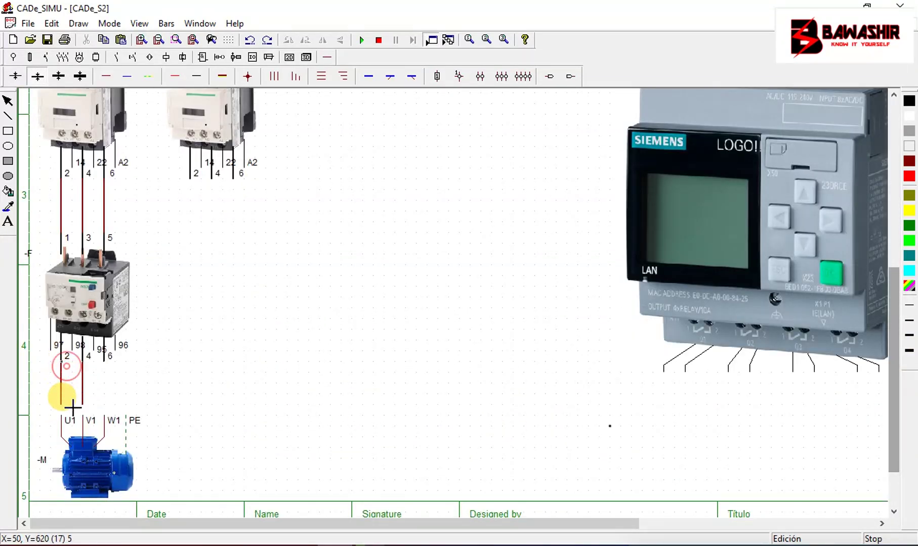
{"action": "left_click", "coordinate": [72, 416]}
Step: Wire the L3 line to the second contactor's terminal 1 and its terminal 2 to the first contactor's terminal 2 output line
{"action": "left_click_drag", "start_coordinate": [891, 386], "coordinate": [887, 323]}
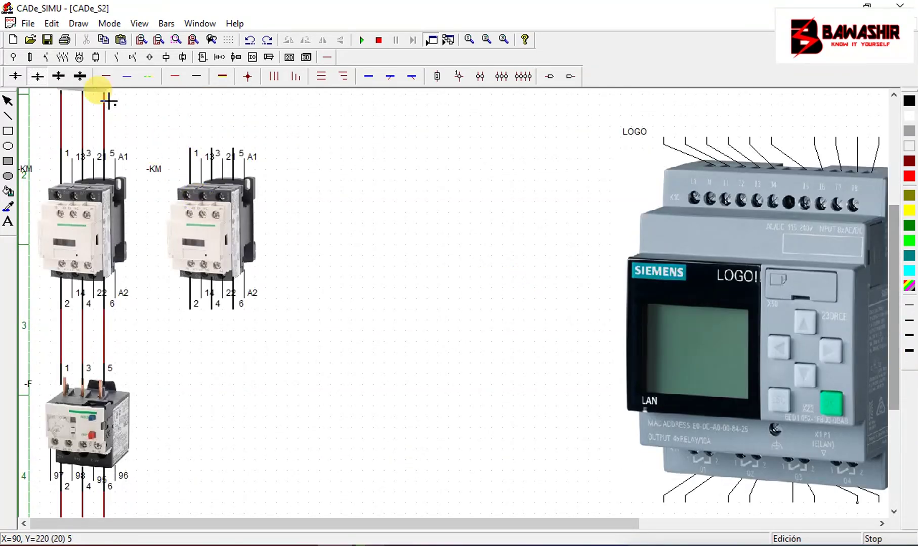
{"action": "left_click", "coordinate": [103, 76]}
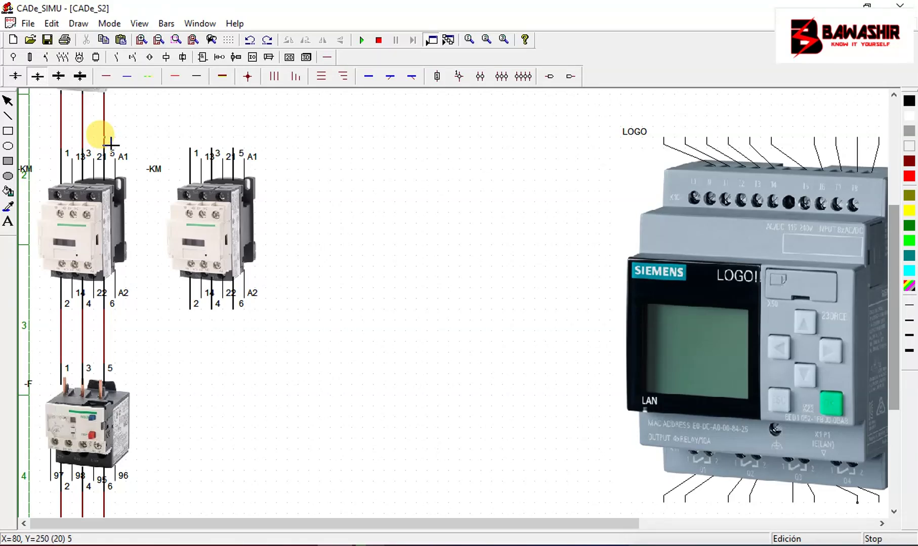
{"action": "left_click_drag", "start_coordinate": [103, 136], "coordinate": [191, 136]}
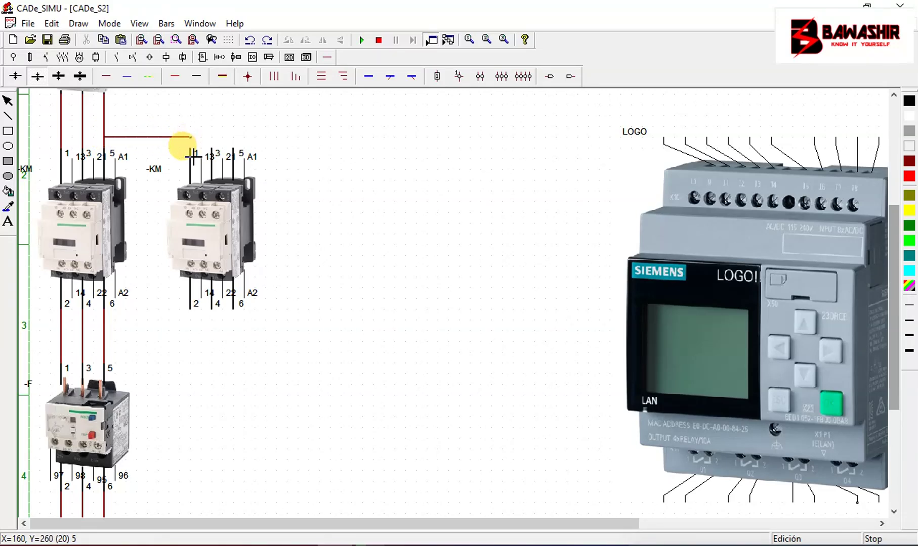
{"action": "left_click", "coordinate": [193, 145]}
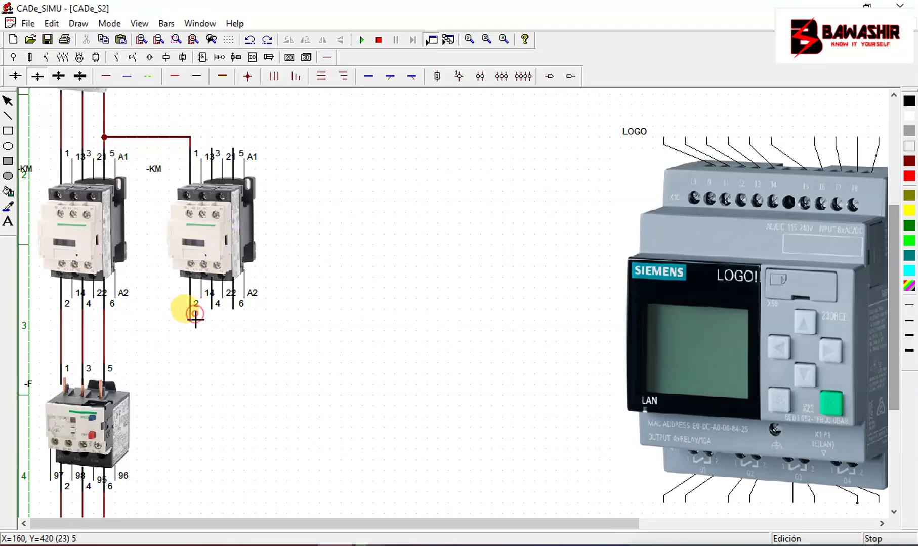
{"action": "left_click_drag", "start_coordinate": [188, 324], "coordinate": [61, 320]}
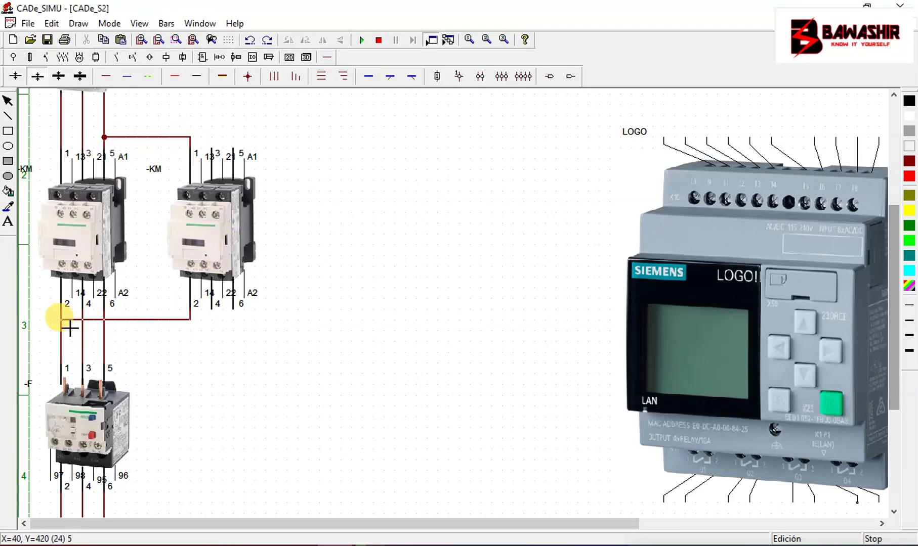
Step: Wire L2 and L1 to the second contactor's terminals 3 and 5, and its terminals 4 and 6 to the matching lines above the overload relay
{"action": "left_click_drag", "start_coordinate": [82, 126], "coordinate": [212, 152]}
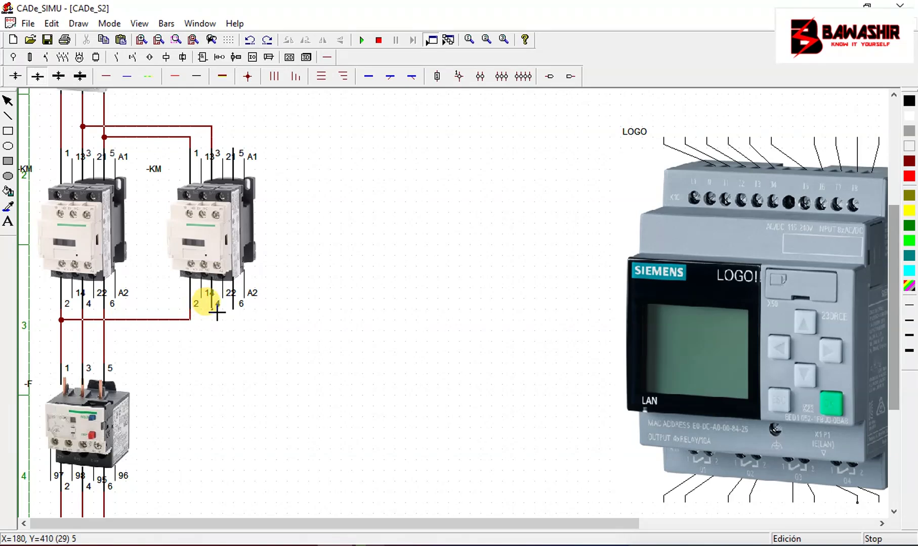
{"action": "left_click_drag", "start_coordinate": [216, 312], "coordinate": [85, 336]}
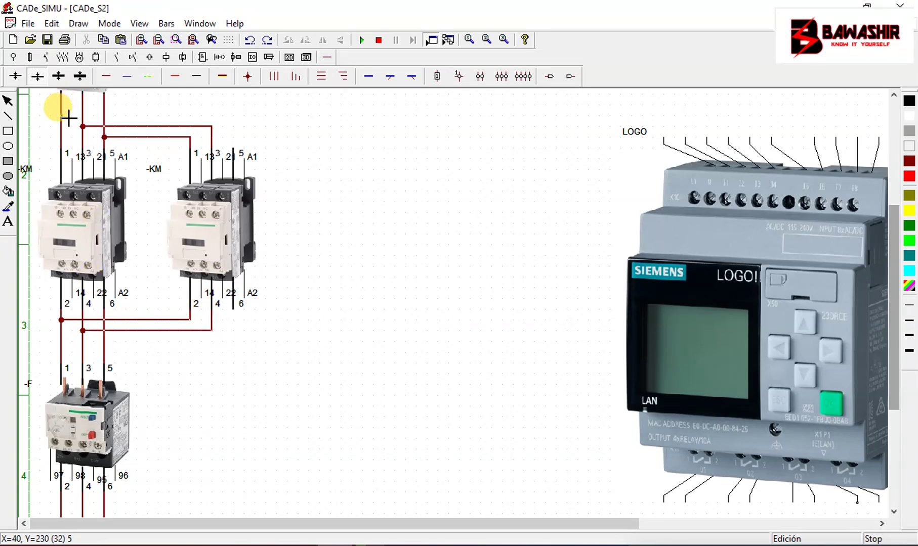
{"action": "left_click_drag", "start_coordinate": [68, 118], "coordinate": [240, 155]}
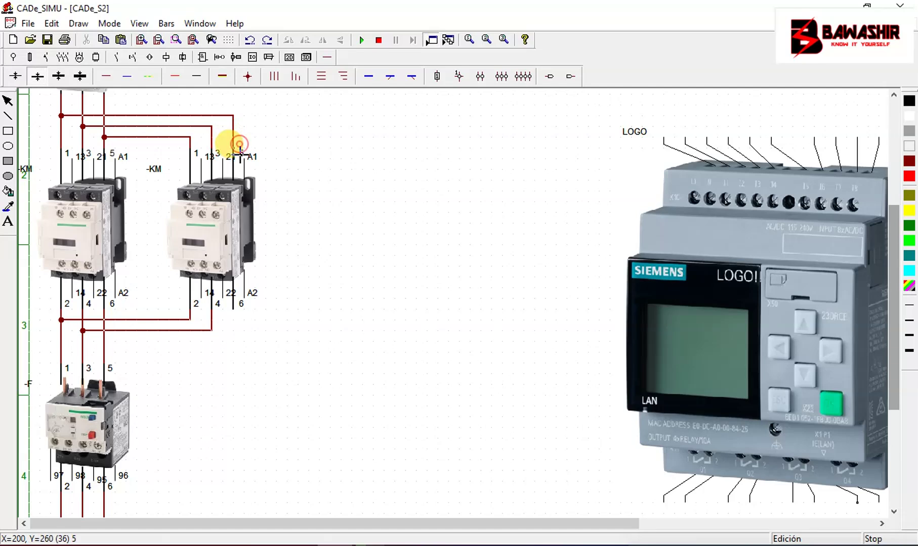
{"action": "mouse_move", "coordinate": [236, 315]}
{"action": "left_mouse_down"}
{"action": "mouse_move", "coordinate": [235, 343]}
{"action": "mouse_move", "coordinate": [105, 342]}
{"action": "left_mouse_up"}
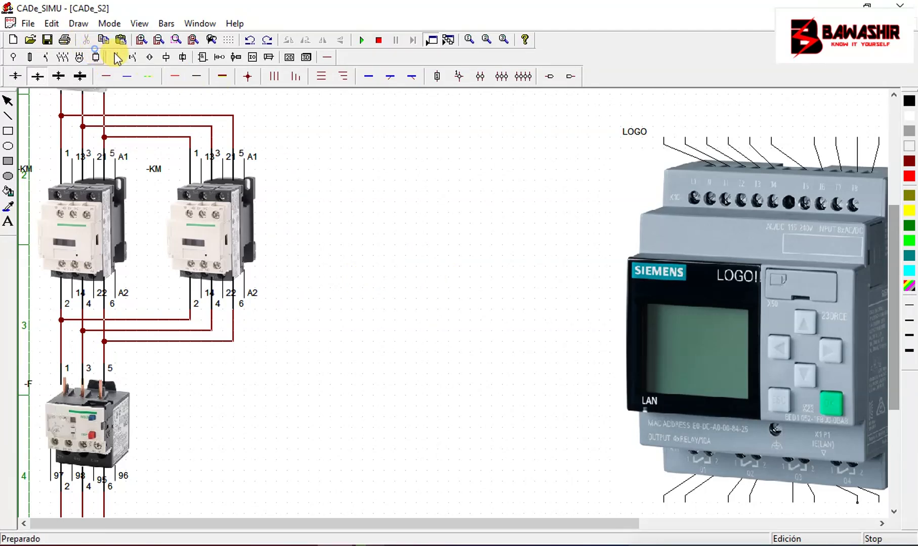
{"action": "left_click", "coordinate": [158, 41]}
{"action": "left_click", "coordinate": [158, 40]}
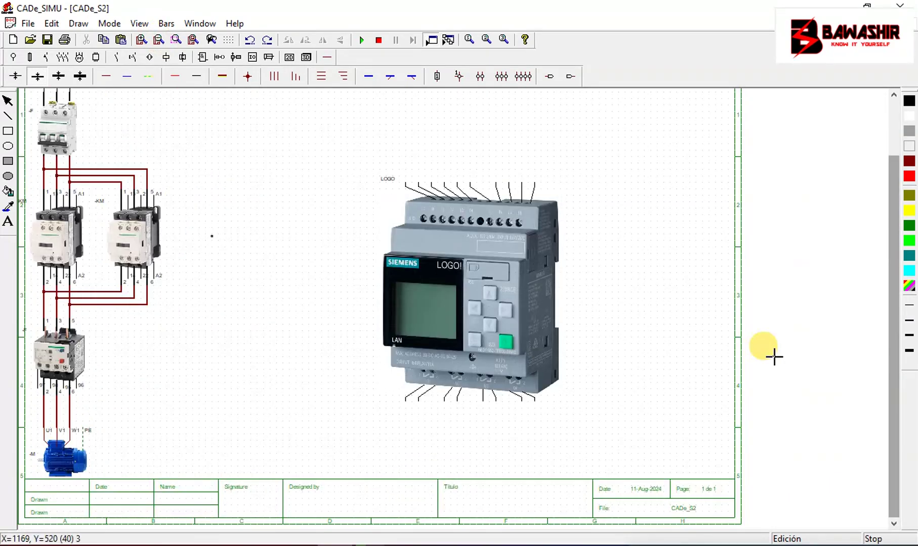
{"action": "left_click", "coordinate": [896, 359]}
{"action": "left_click_drag", "start_coordinate": [894, 345], "coordinate": [895, 331]}
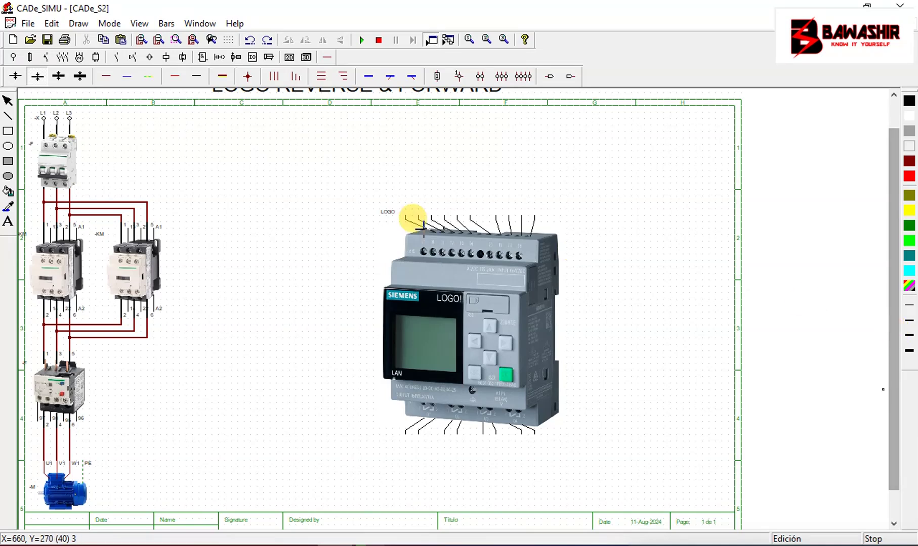
Step: Place three green pushbuttons in a row across the sheet above the LOGO! module
{"action": "left_click", "coordinate": [134, 137]}
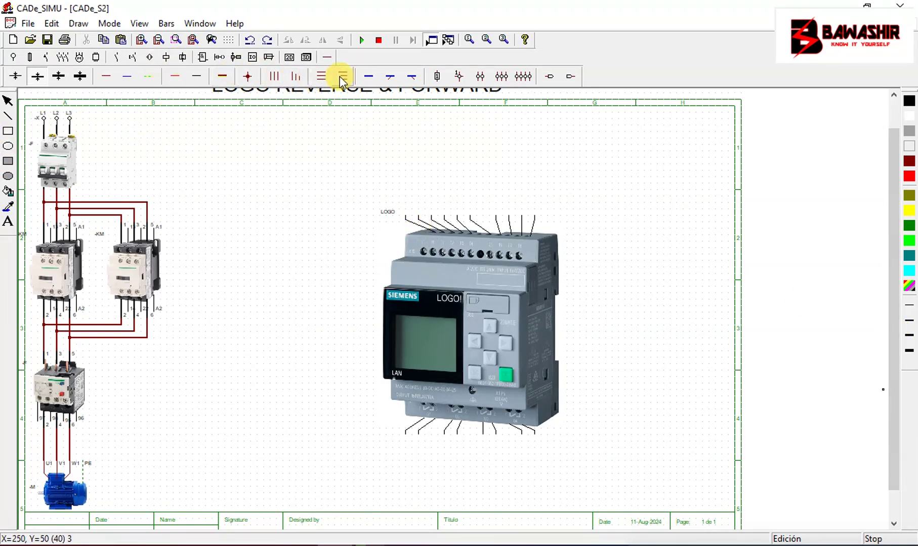
{"action": "left_click", "coordinate": [292, 58]}
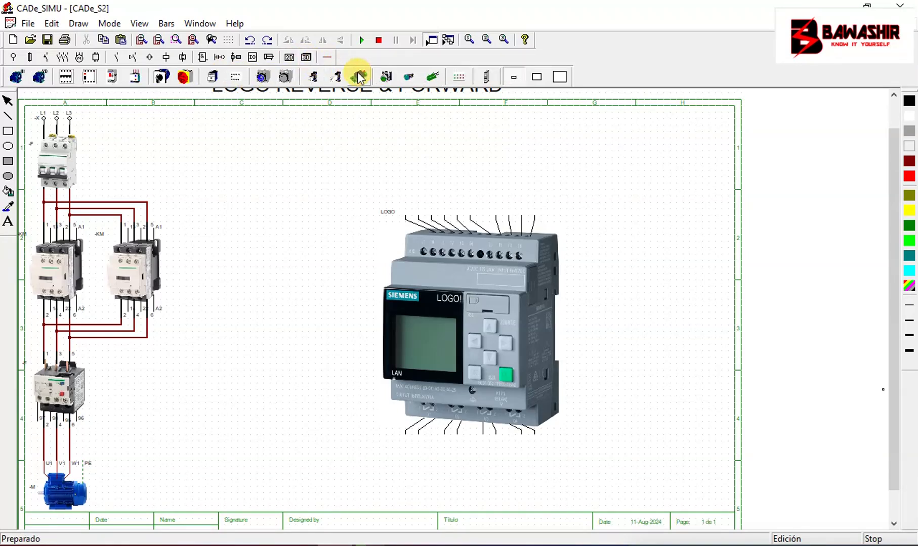
{"action": "left_click", "coordinate": [384, 77]}
{"action": "left_click", "coordinate": [232, 142]}
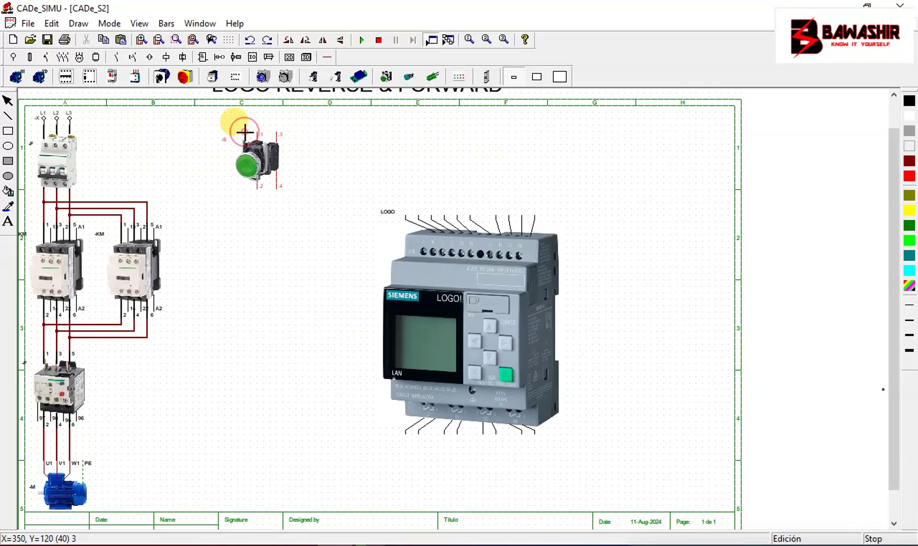
{"action": "left_click", "coordinate": [245, 133]}
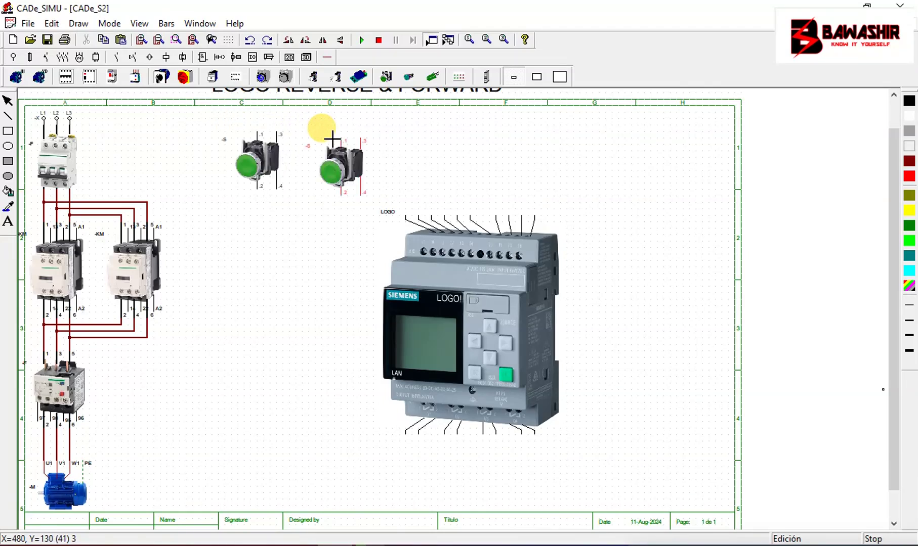
{"action": "left_click", "coordinate": [329, 135]}
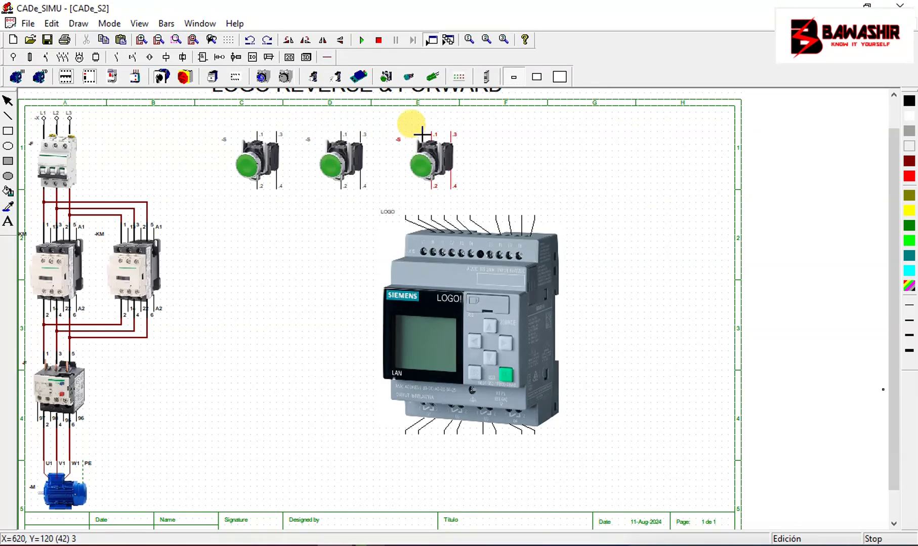
{"action": "left_click", "coordinate": [421, 135]}
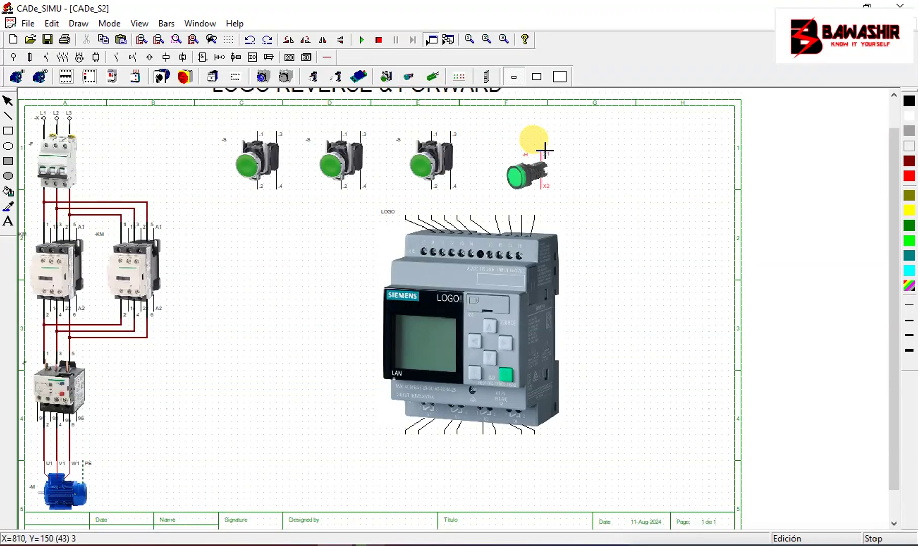
Step: Place two green pilot lamps beside the pushbuttons and move the LOGO! module closer to the contactors, beneath the pushbutton row
{"action": "left_click", "coordinate": [550, 137]}
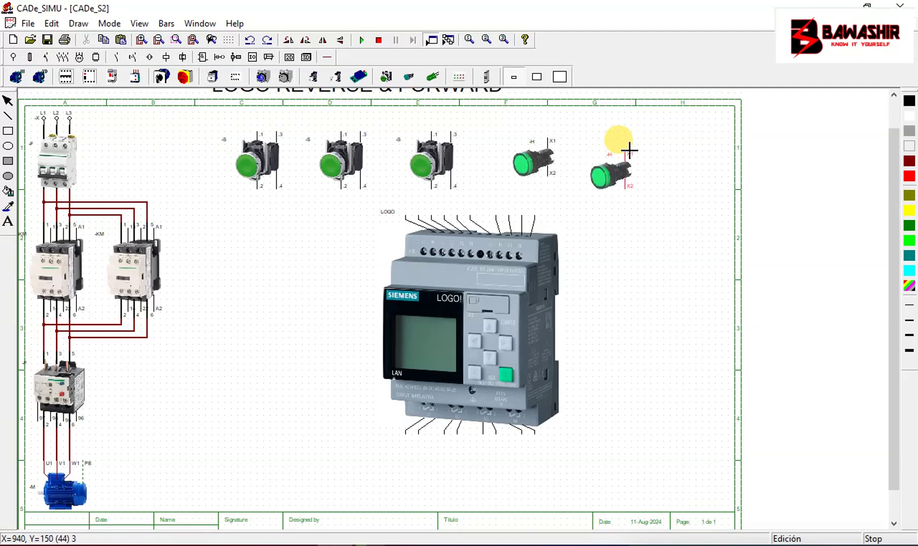
{"action": "left_click", "coordinate": [630, 143]}
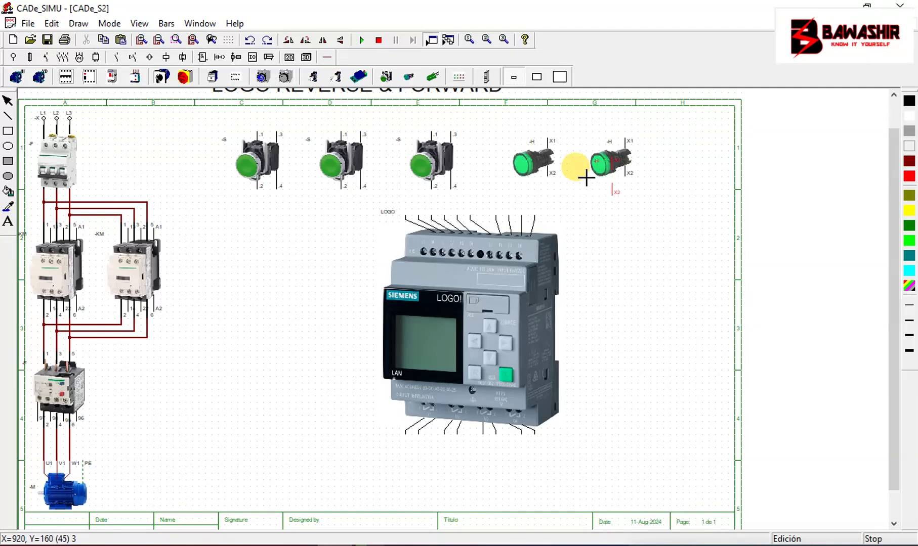
{"action": "right_click", "coordinate": [220, 321]}
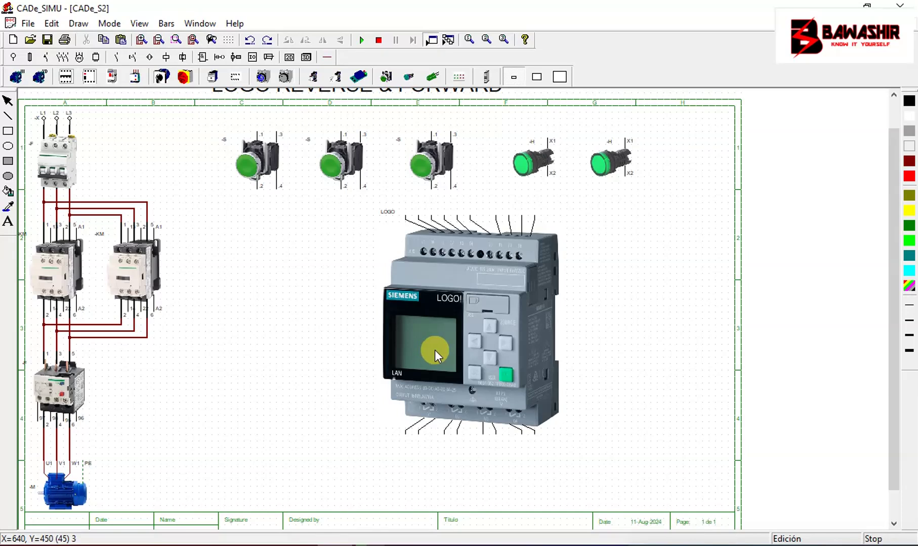
{"action": "left_click_drag", "start_coordinate": [464, 423], "coordinate": [321, 449]}
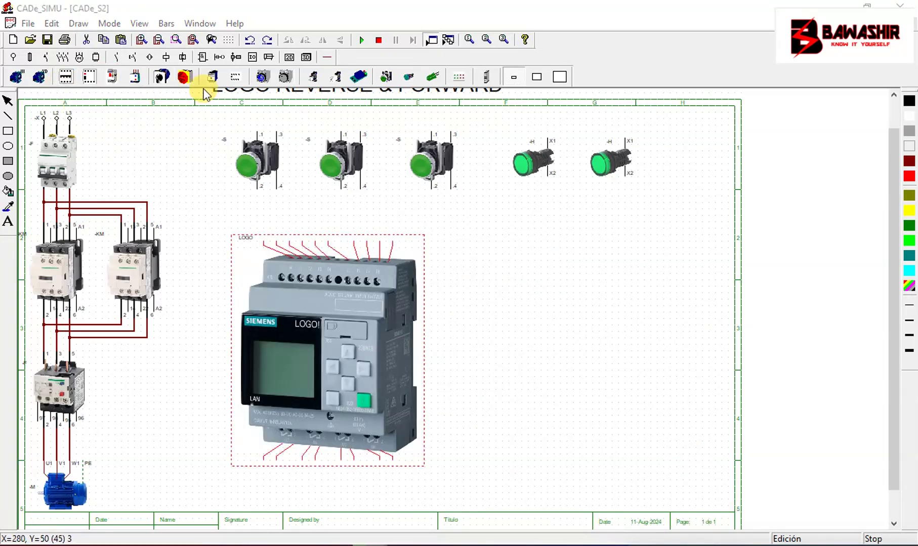
Step: Place a second circuit breaker between the three-pole breaker and the pushbuttons, and set its image type to Imagen 3D IN
{"action": "left_click", "coordinate": [71, 80]}
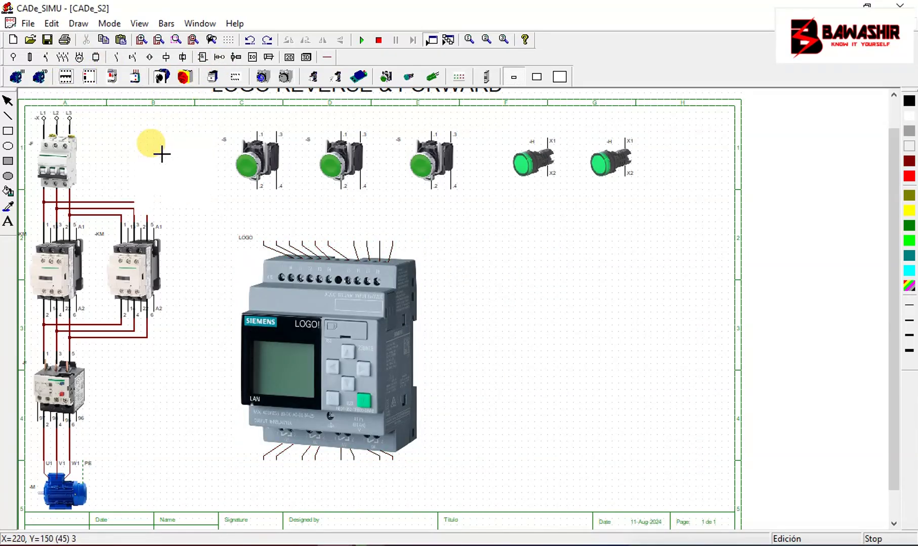
{"action": "left_click", "coordinate": [152, 132]}
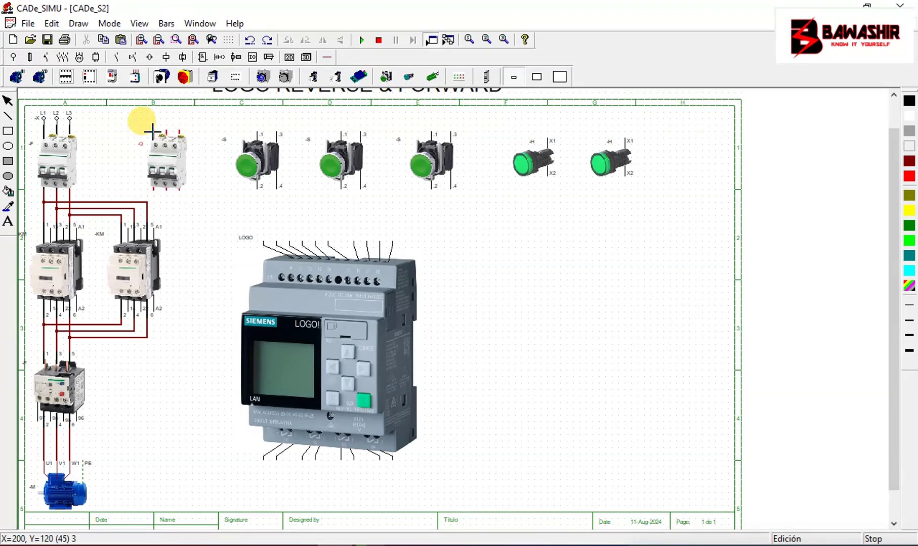
{"action": "left_click", "coordinate": [157, 147]}
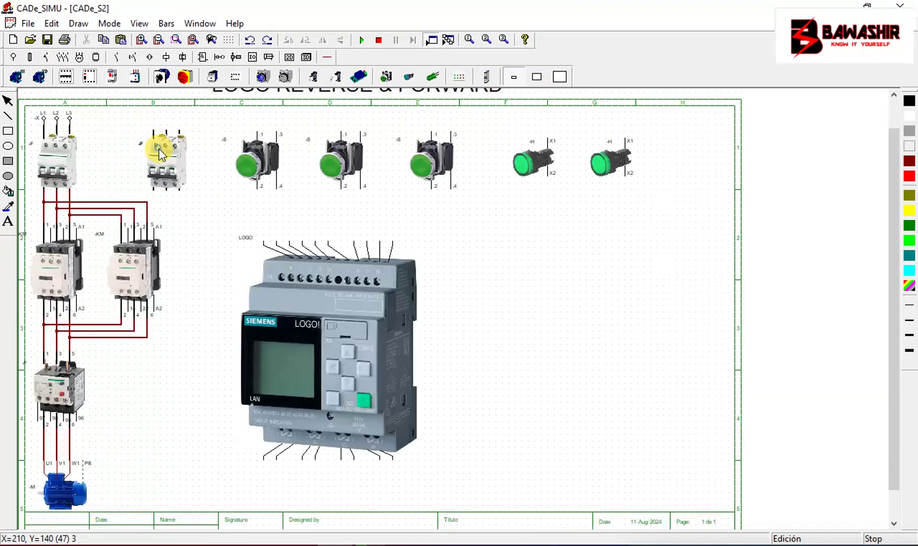
{"action": "double_click", "coordinate": [158, 151]}
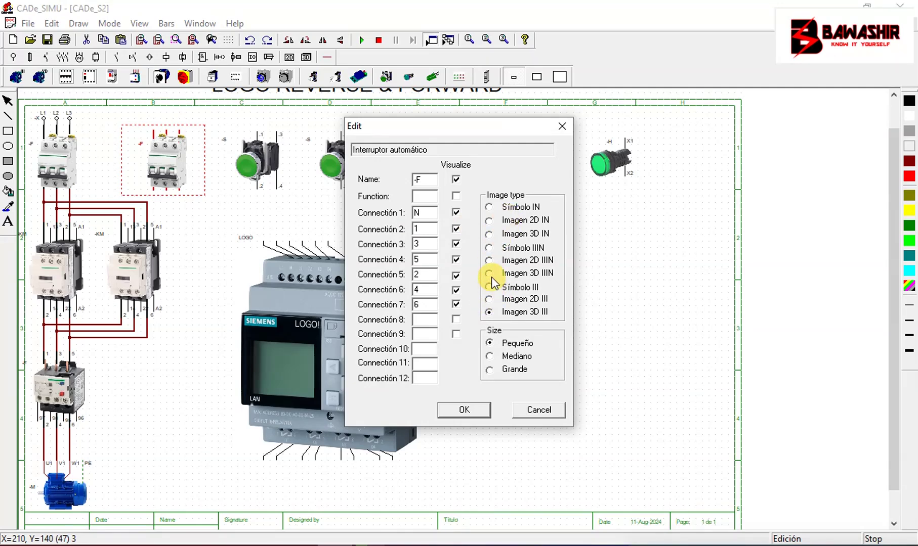
{"action": "left_click", "coordinate": [488, 235]}
{"action": "left_click", "coordinate": [464, 411]}
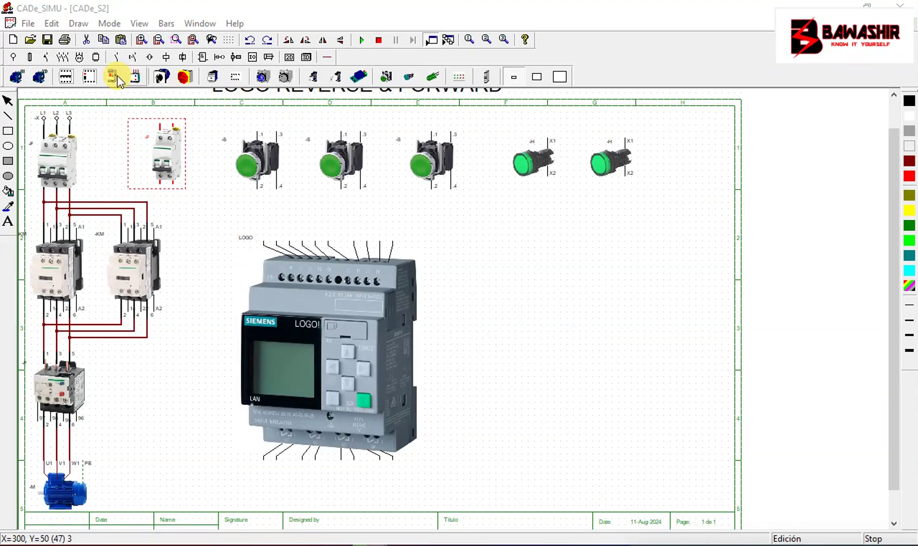
Step: Place an L-N supply directly above the two-pole breaker
{"action": "left_click", "coordinate": [13, 57]}
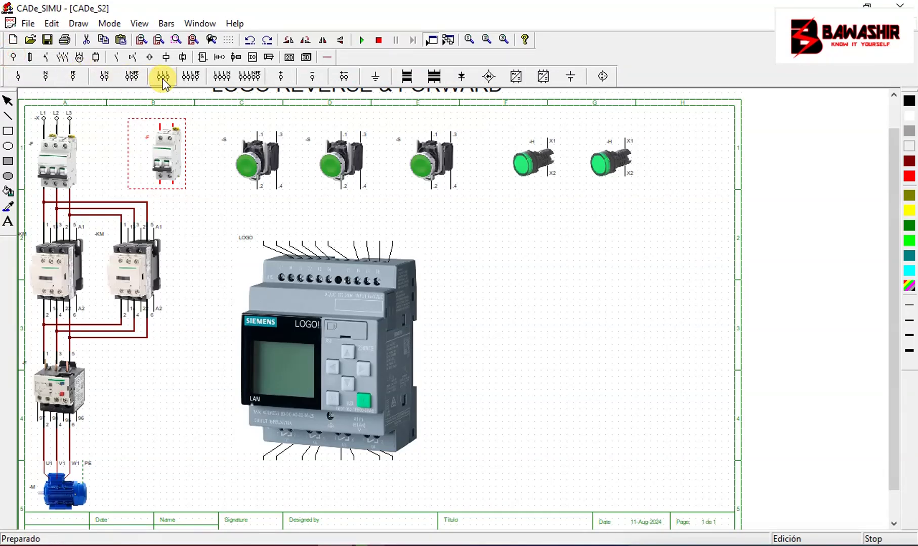
{"action": "left_click", "coordinate": [111, 70]}
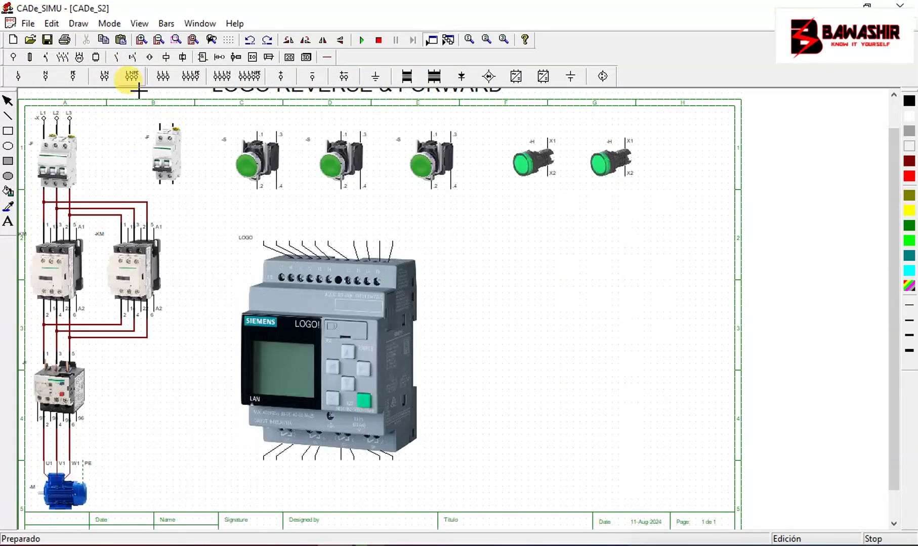
{"action": "left_click", "coordinate": [160, 118]}
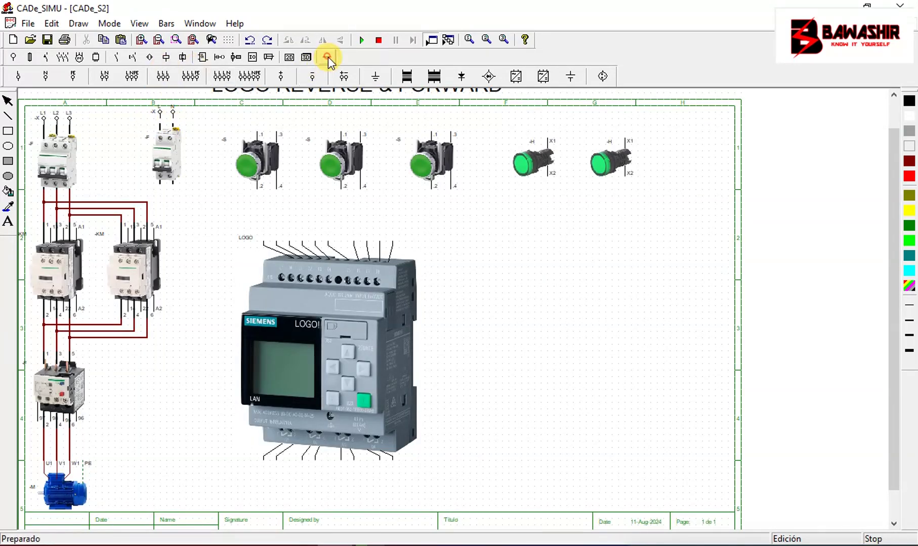
Step: Connect the L and N supply terminals to the two-pole breaker's inputs with red phase and blue neutral wire
{"action": "left_click", "coordinate": [328, 57]}
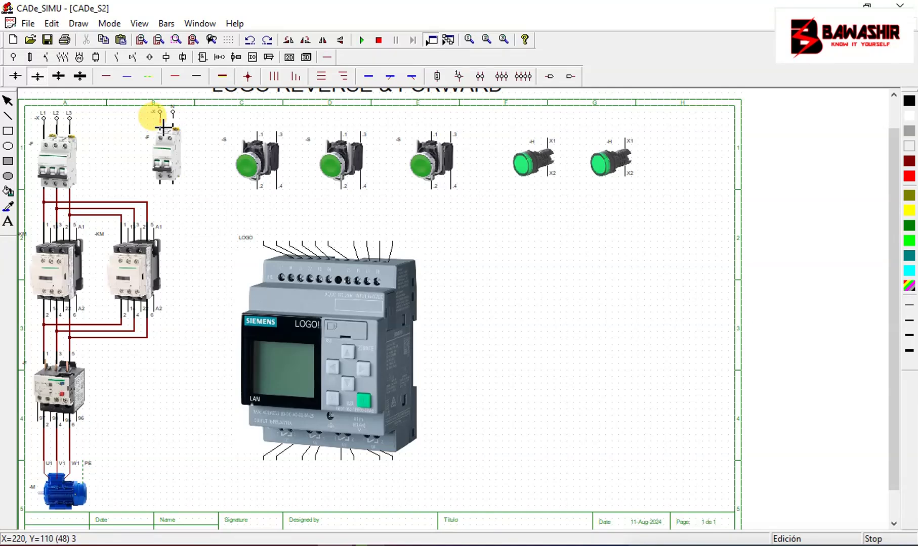
{"action": "left_click", "coordinate": [162, 126]}
{"action": "left_click", "coordinate": [127, 75]}
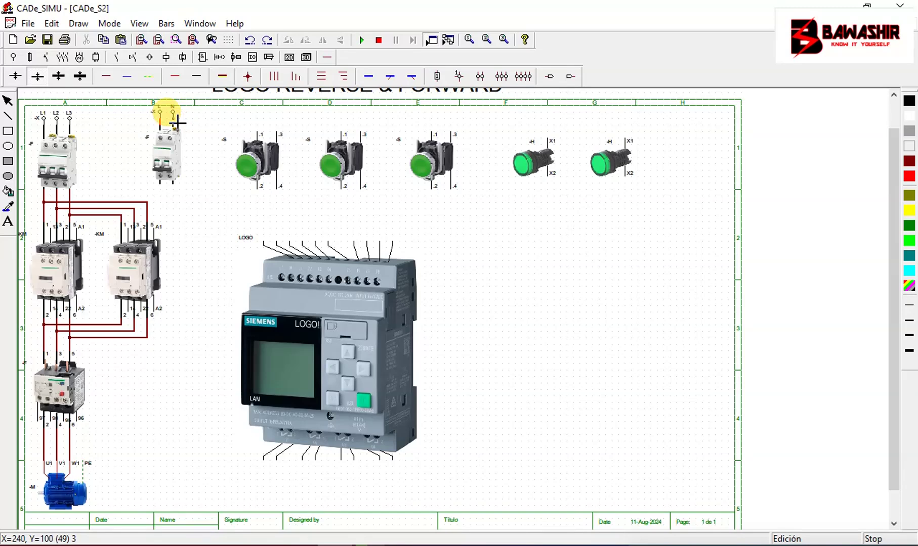
{"action": "left_click", "coordinate": [141, 40]}
{"action": "left_click", "coordinate": [141, 40]}
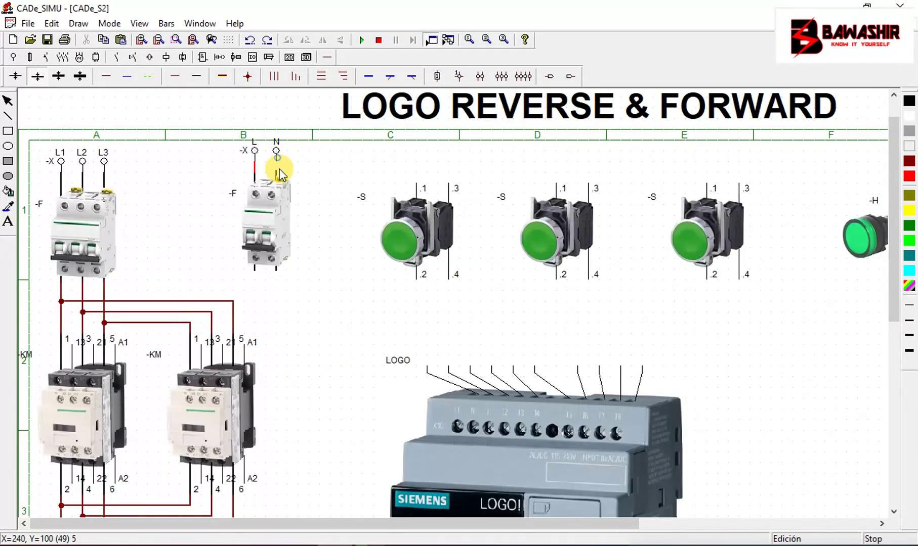
{"action": "left_click", "coordinate": [128, 75]}
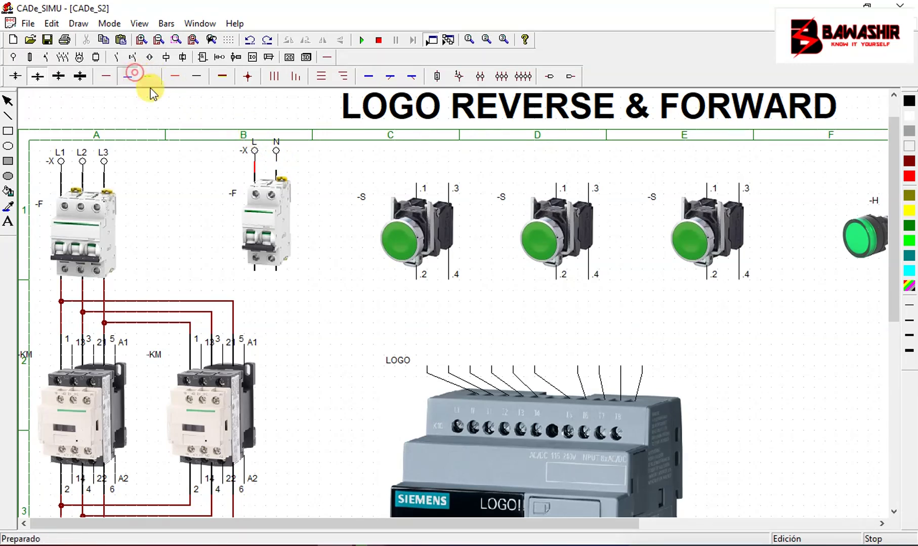
{"action": "left_click_drag", "start_coordinate": [279, 168], "coordinate": [279, 176]}
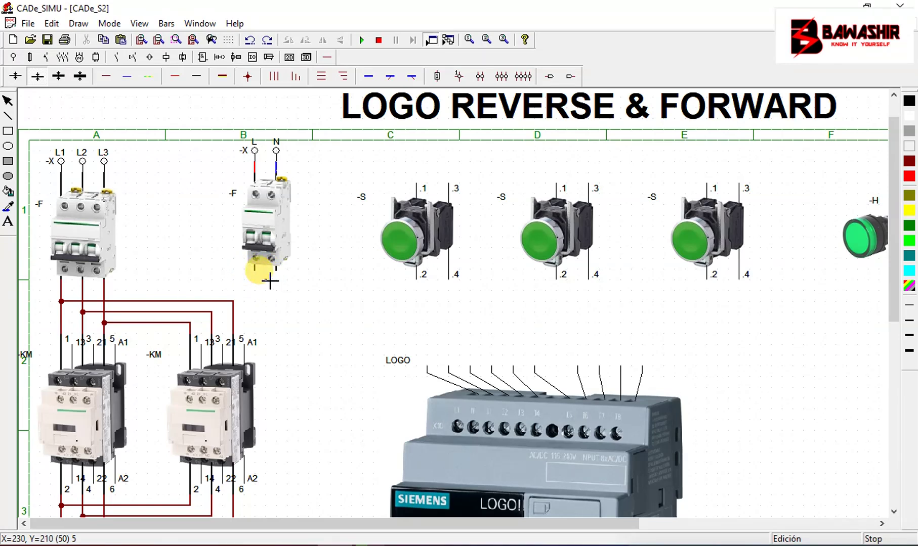
{"action": "left_click_drag", "start_coordinate": [259, 278], "coordinate": [262, 299]}
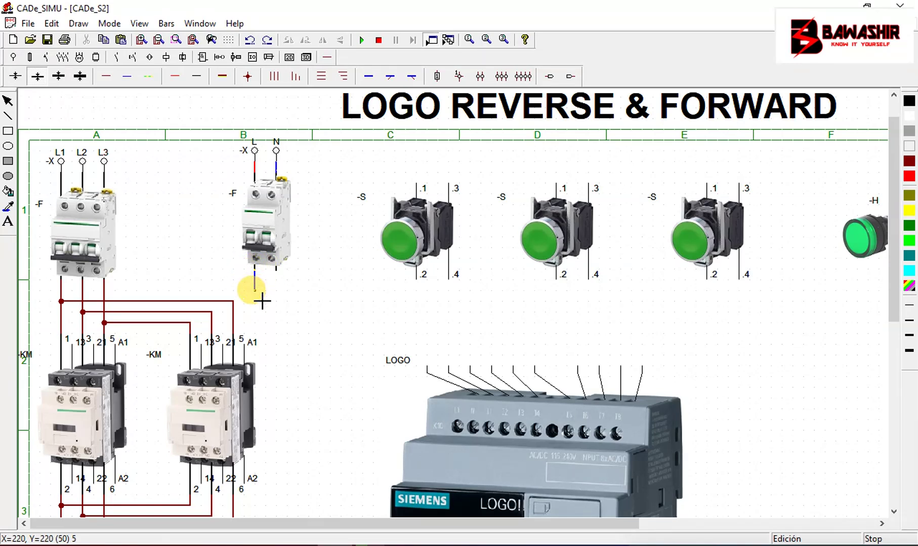
{"action": "right_click", "coordinate": [134, 4]}
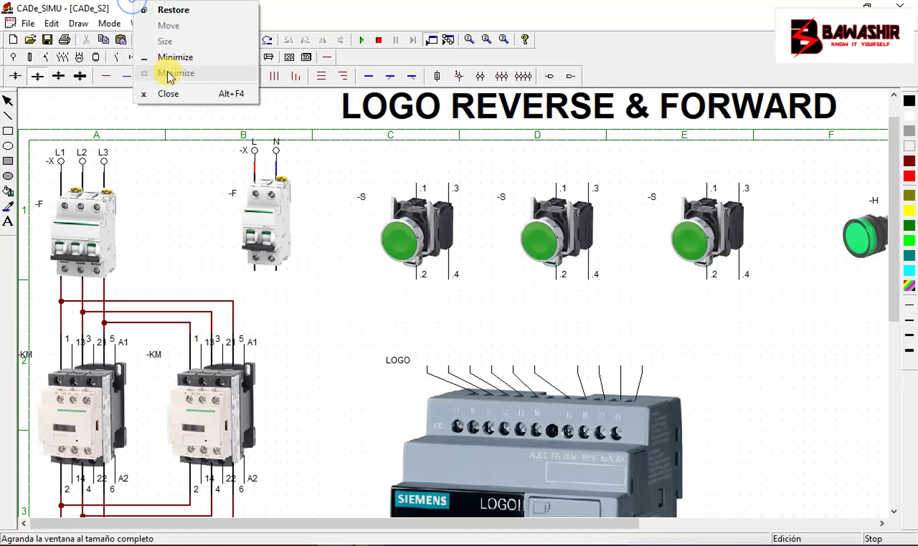
{"action": "left_click", "coordinate": [328, 14]}
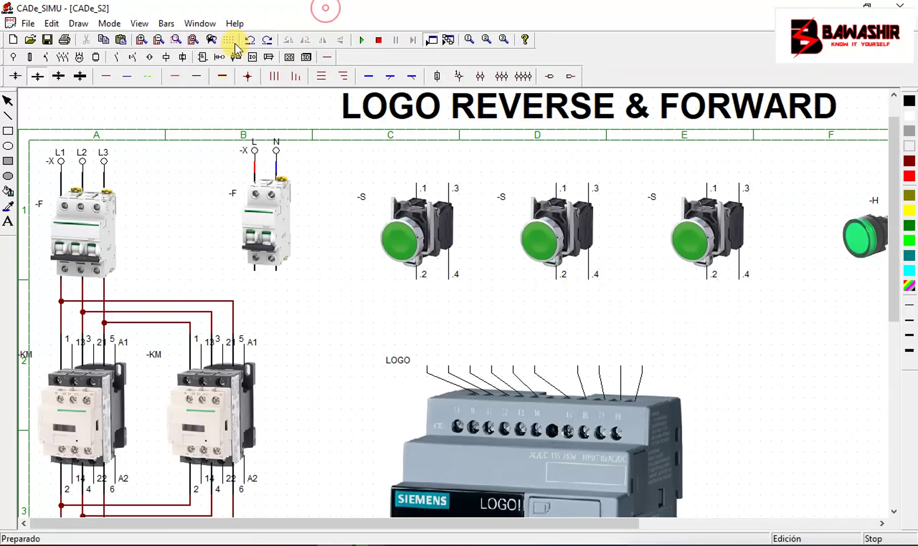
Step: Wire the two-pole breaker's L output in red to terminal .3 of all three pushbuttons
{"action": "left_click", "coordinate": [172, 76]}
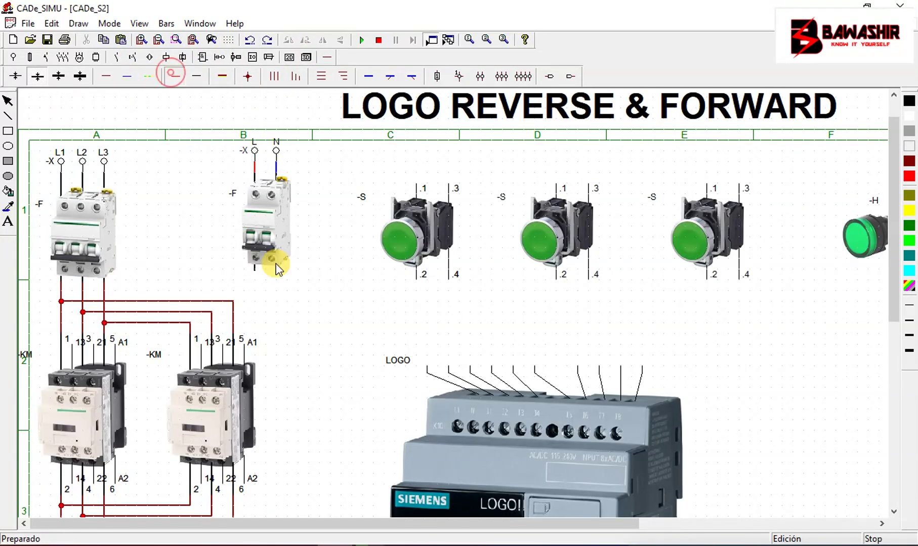
{"action": "mouse_move", "coordinate": [260, 274]}
{"action": "left_mouse_down"}
{"action": "mouse_move", "coordinate": [262, 293]}
{"action": "mouse_move", "coordinate": [364, 301]}
{"action": "mouse_move", "coordinate": [365, 182]}
{"action": "mouse_move", "coordinate": [379, 176]}
{"action": "mouse_move", "coordinate": [740, 178]}
{"action": "left_mouse_up"}
{"action": "left_click", "coordinate": [586, 175]}
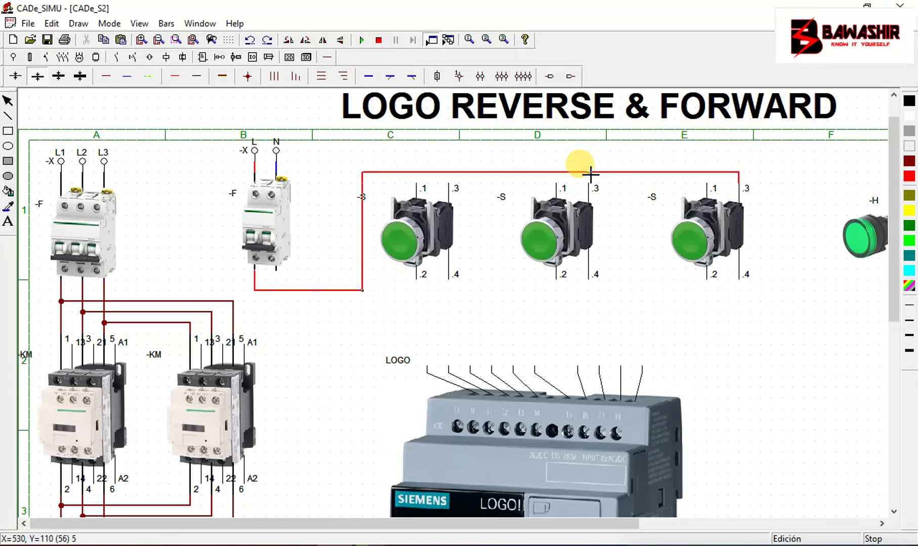
{"action": "left_click", "coordinate": [588, 173]}
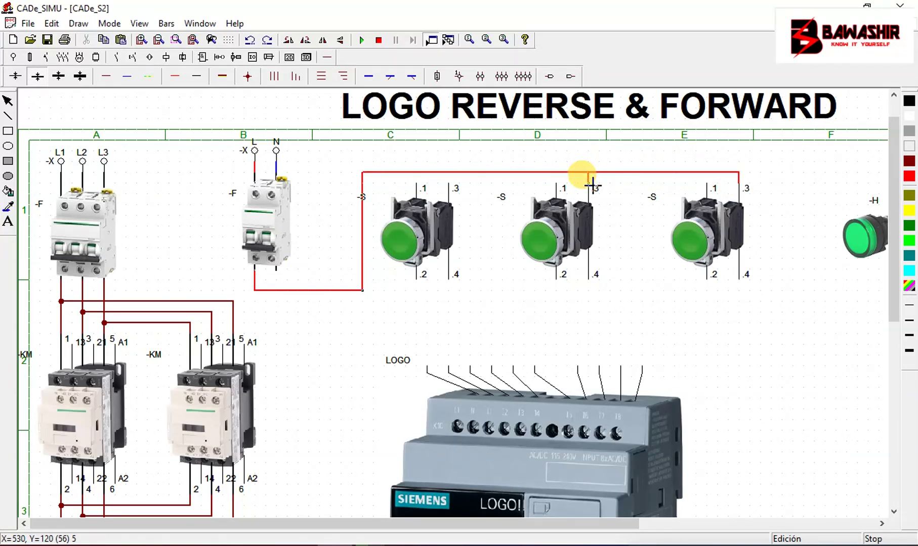
{"action": "left_click", "coordinate": [455, 188]}
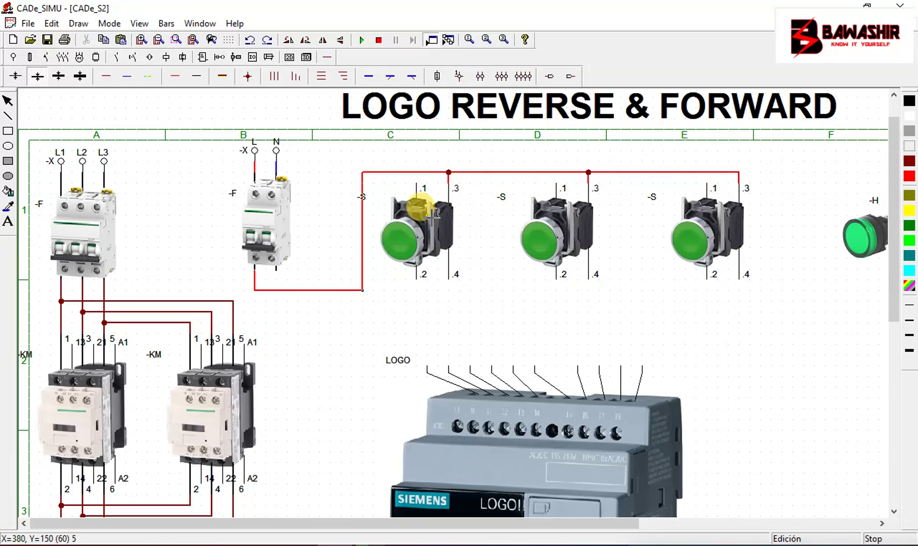
Step: Try the Símbolo image type on the first pushbutton and restore its Pulsador verde image in 3D
{"action": "double_click", "coordinate": [419, 207]}
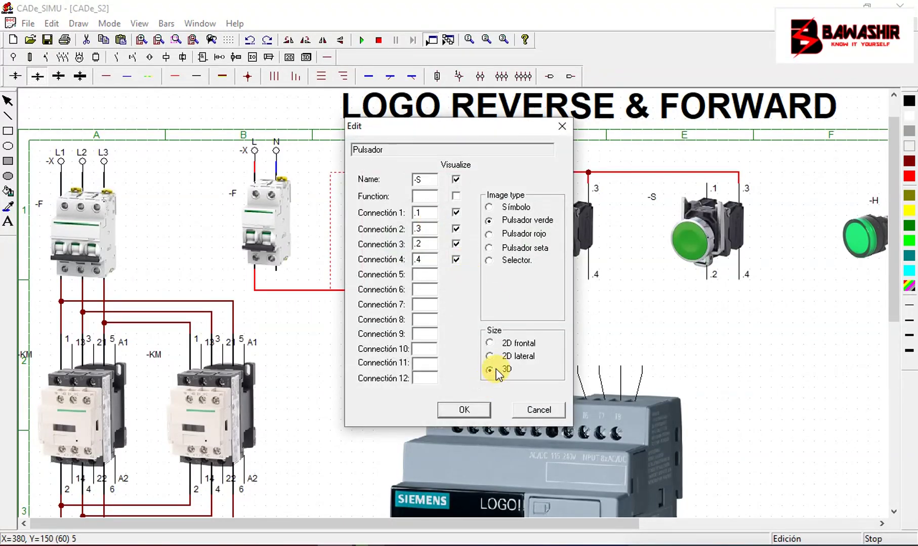
{"action": "left_click", "coordinate": [505, 207]}
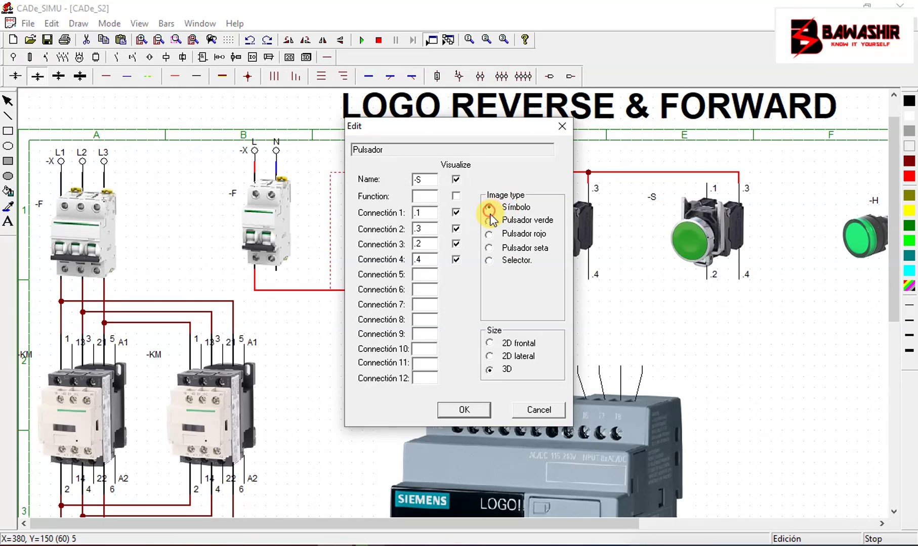
{"action": "left_click", "coordinate": [465, 410]}
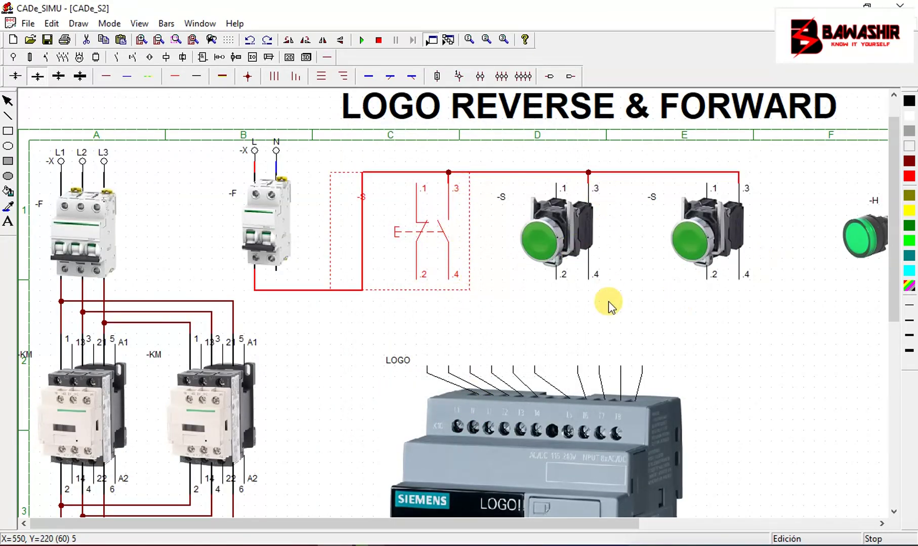
{"action": "double_click", "coordinate": [437, 258]}
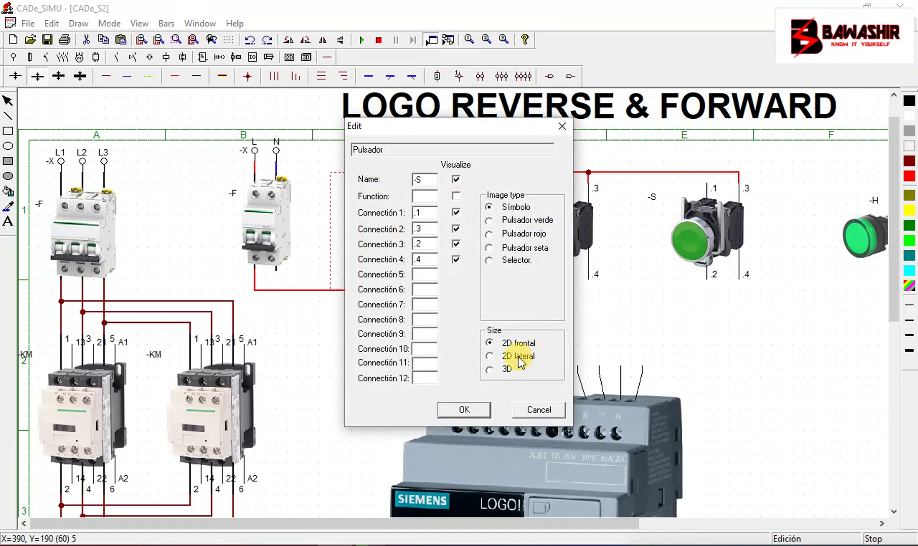
{"action": "left_click", "coordinate": [488, 369]}
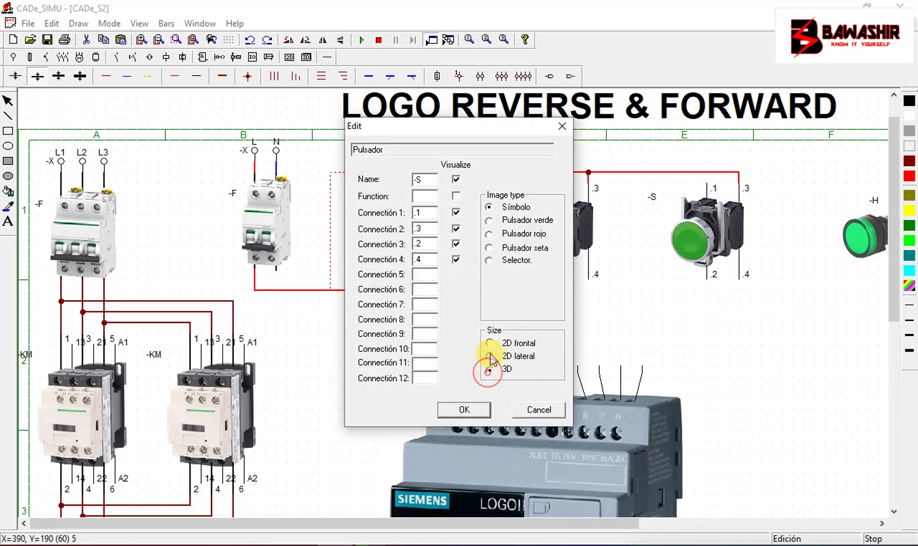
{"action": "left_click", "coordinate": [490, 221]}
{"action": "left_click", "coordinate": [476, 411]}
{"action": "left_click", "coordinate": [430, 258]}
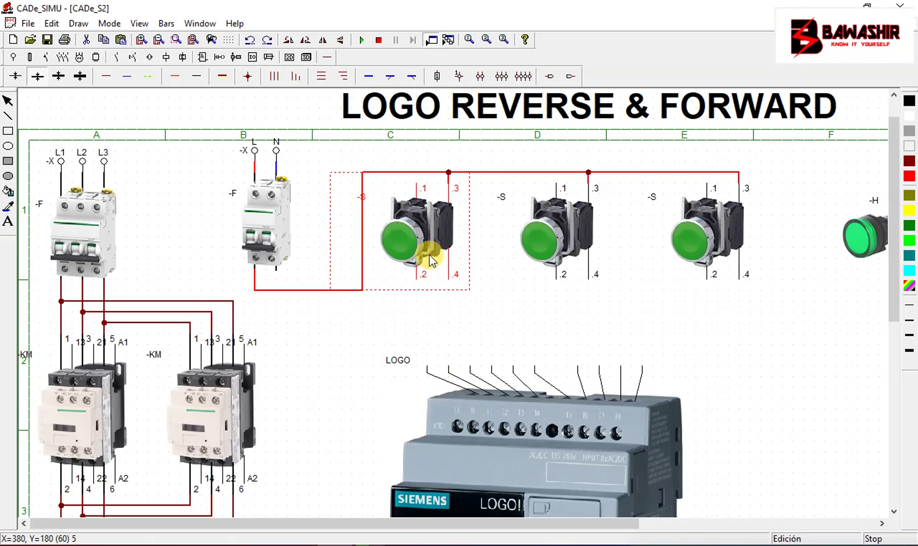
Step: Set the first pushbutton's image type to Pulsador rojo
{"action": "double_click", "coordinate": [419, 233]}
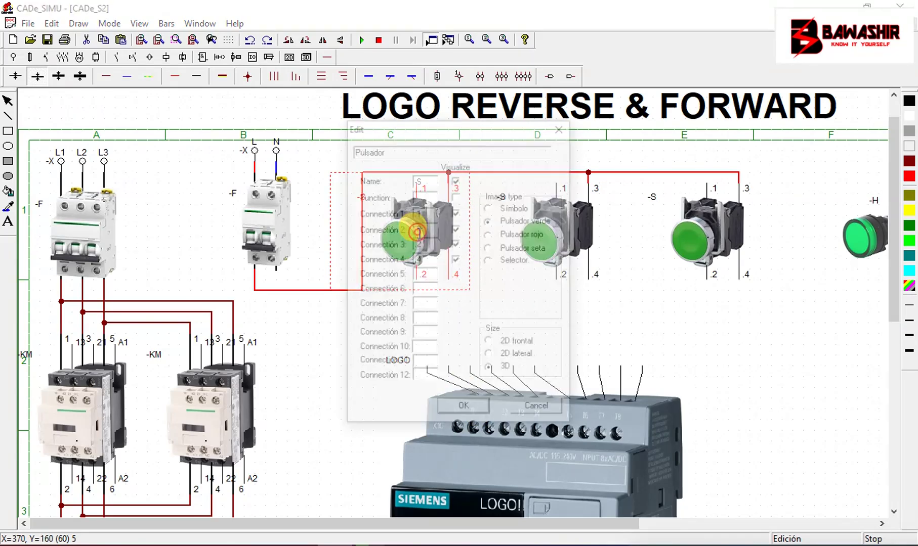
{"action": "left_click", "coordinate": [491, 235]}
{"action": "left_click", "coordinate": [474, 407]}
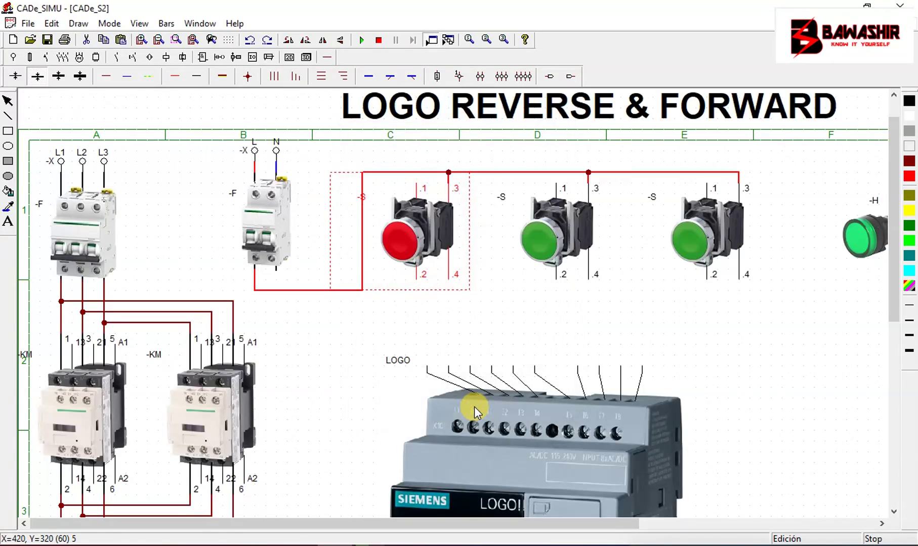
{"action": "left_click", "coordinate": [407, 218]}
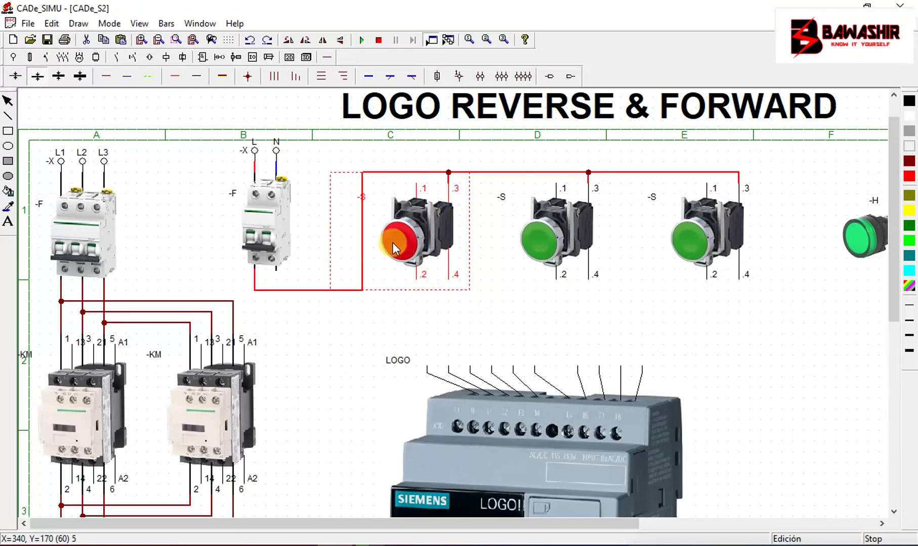
{"action": "key", "text": "Delete"}
Step: Rename the red pushbutton as I1 and the middle green pushbutton as I2
{"action": "double_click", "coordinate": [393, 225]}
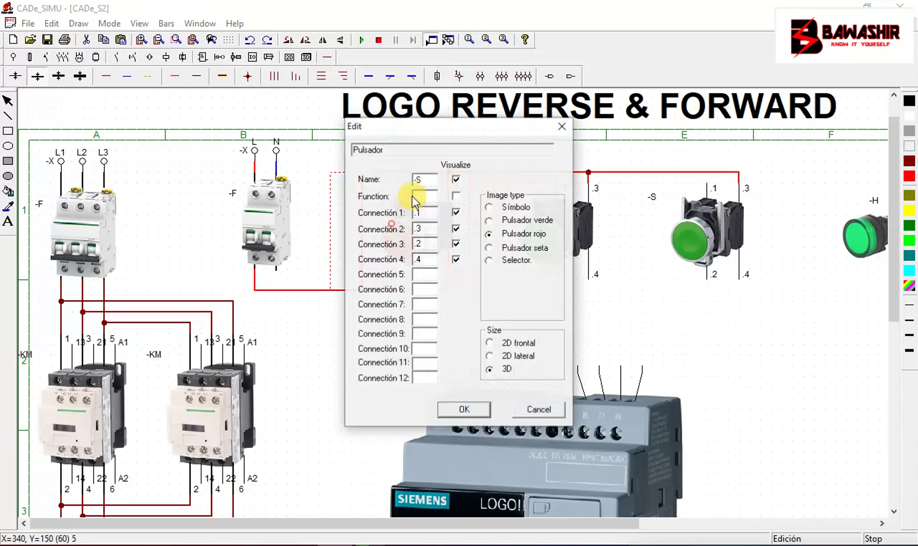
{"action": "left_click_drag", "start_coordinate": [421, 177], "coordinate": [376, 175]}
{"action": "type", "text": "I1"}
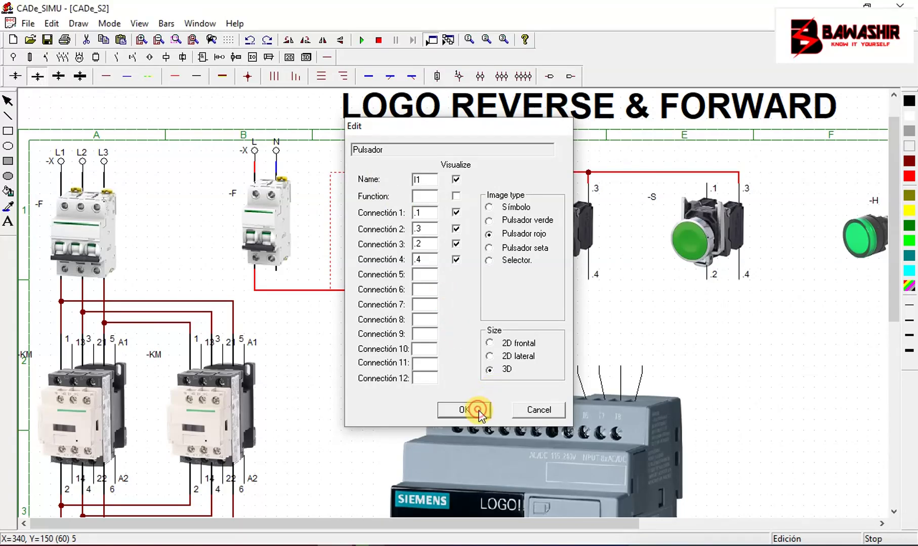
{"action": "left_click", "coordinate": [475, 410]}
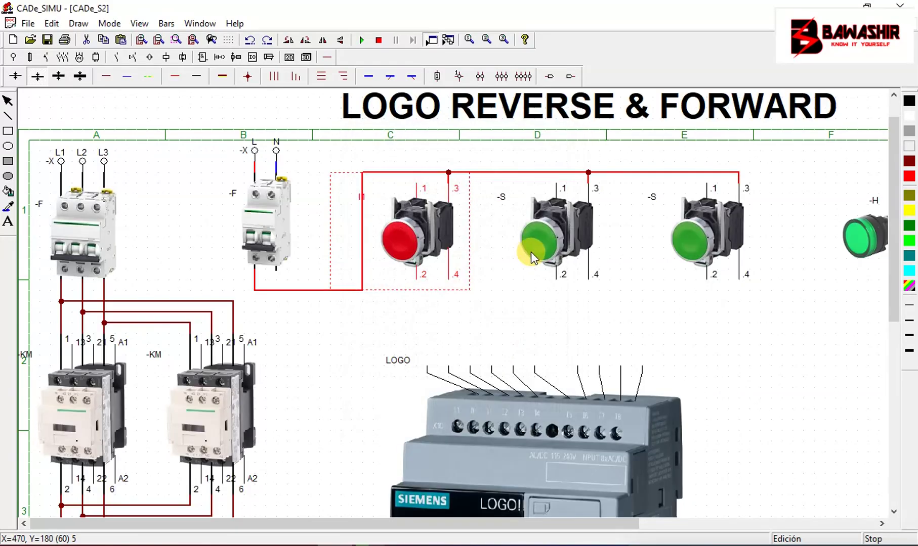
{"action": "double_click", "coordinate": [555, 232]}
{"action": "left_click_drag", "start_coordinate": [435, 180], "coordinate": [359, 182]}
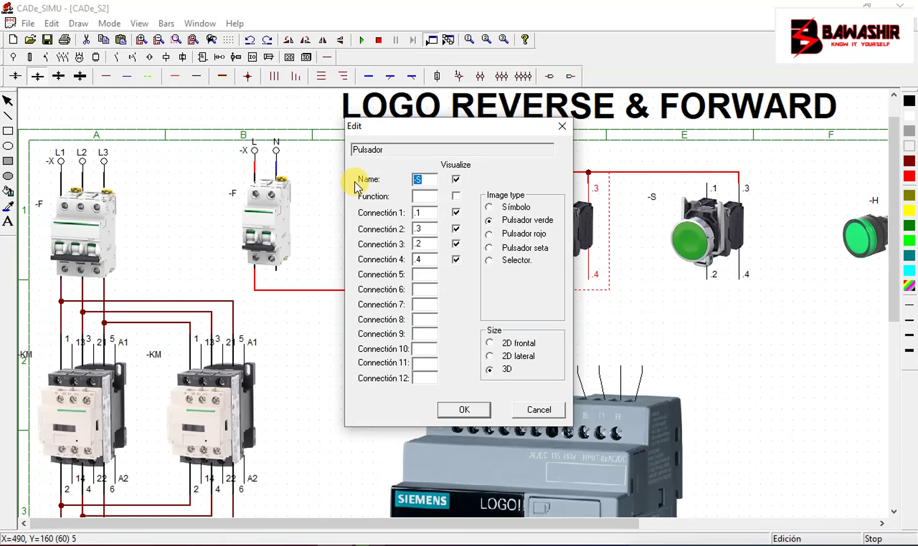
{"action": "type", "text": "I2"}
{"action": "left_click", "coordinate": [476, 410]}
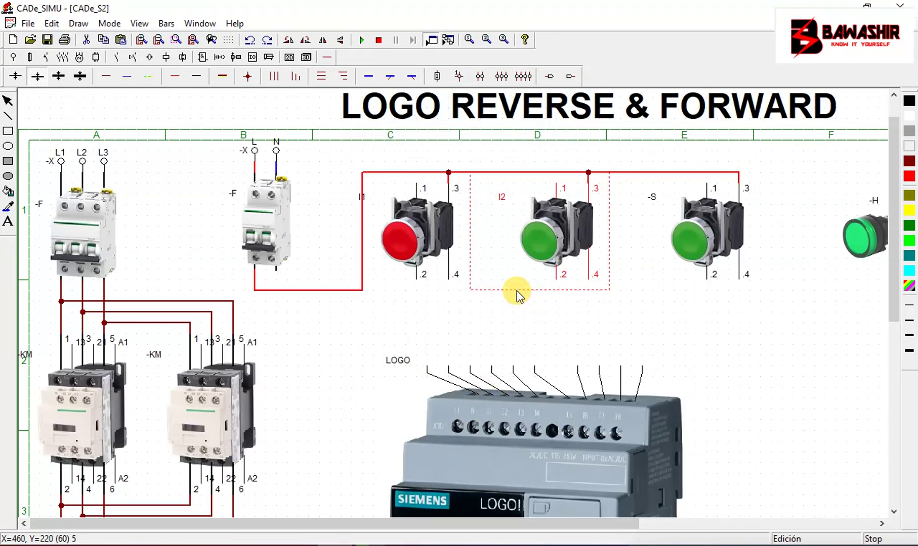
Step: Rename the red pushbutton as I2
{"action": "double_click", "coordinate": [420, 233]}
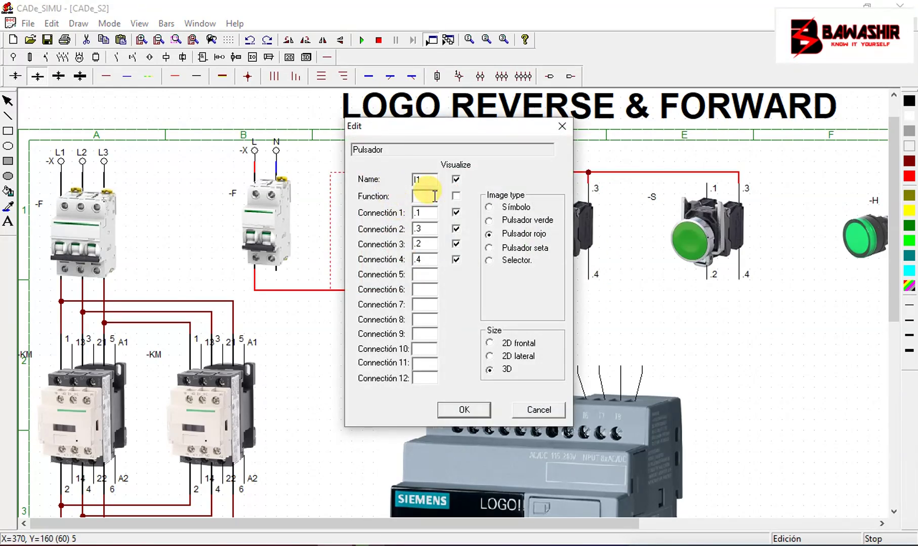
{"action": "left_click", "coordinate": [434, 180]}
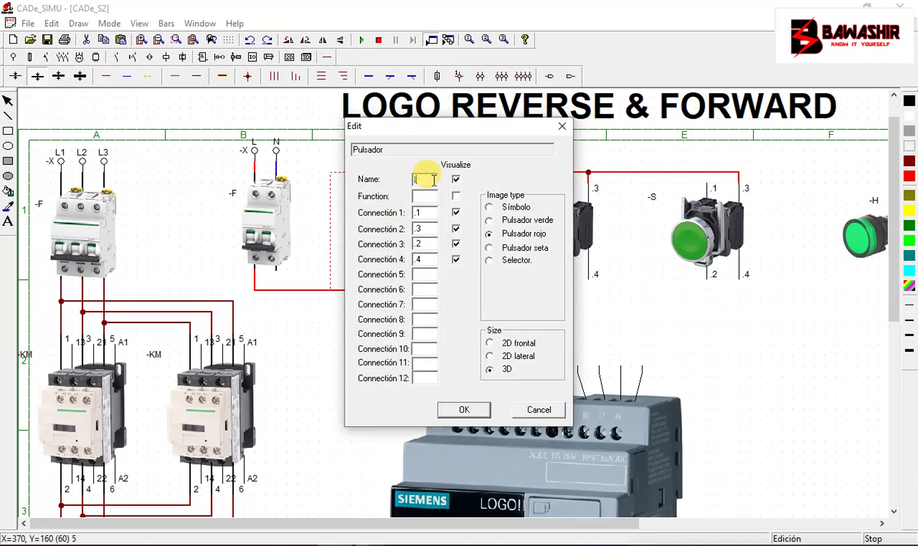
{"action": "type", "text": "2"}
{"action": "left_click", "coordinate": [450, 410]}
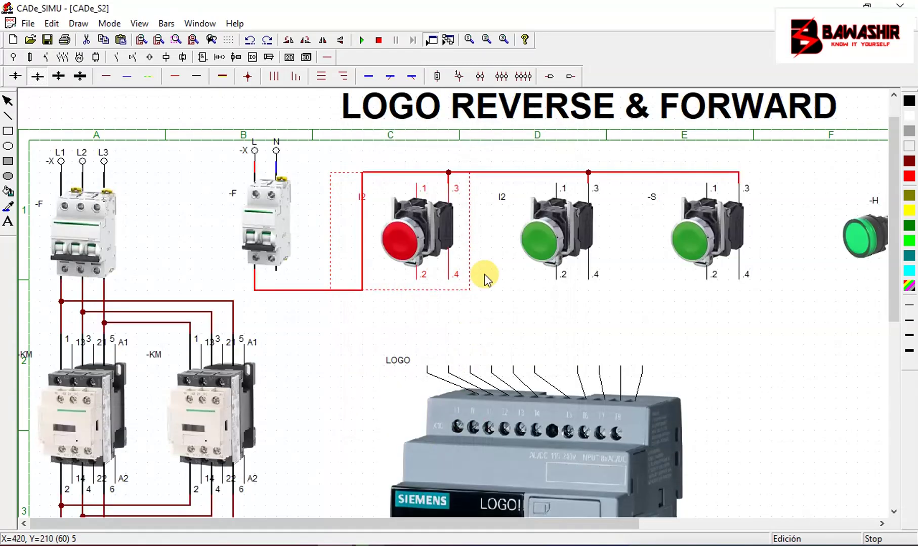
Step: Try to rename the middle green pushbutton as I1
{"action": "left_click", "coordinate": [572, 212]}
{"action": "double_click", "coordinate": [572, 211]}
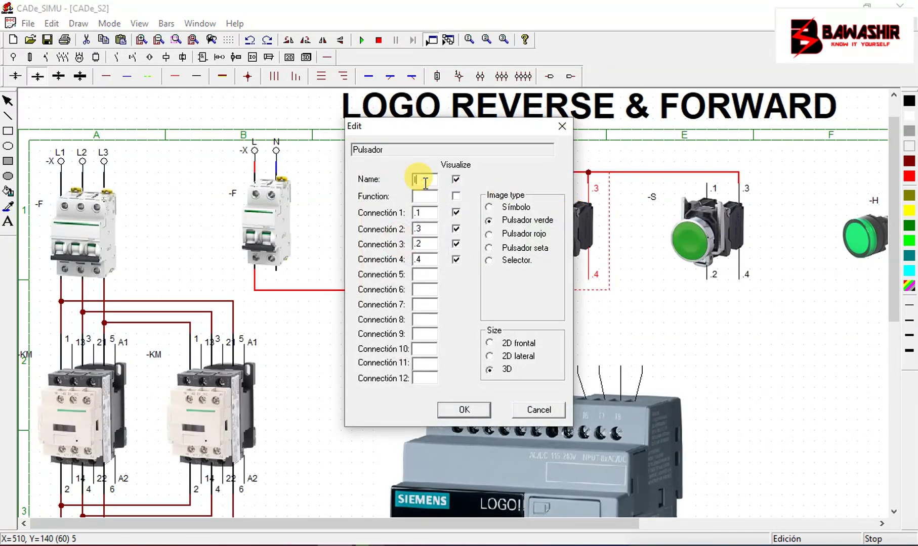
{"action": "type", "text": "1"}
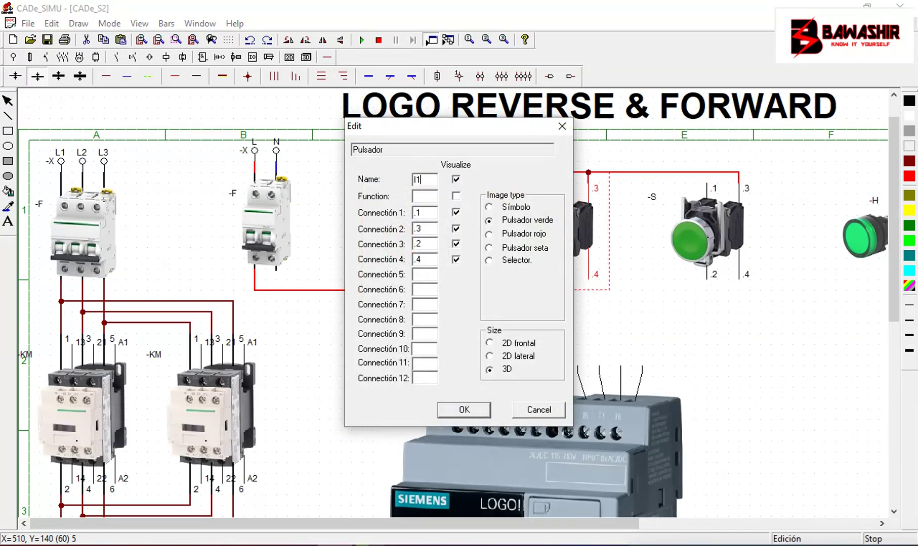
{"action": "left_click", "coordinate": [467, 413]}
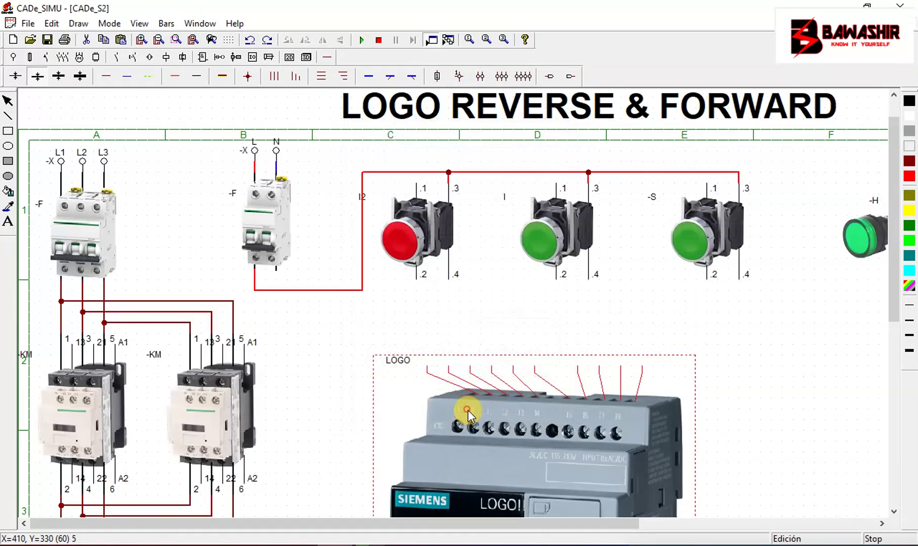
Step: Rename the middle green pushbutton as I3 and the last green pushbutton as I4
{"action": "double_click", "coordinate": [548, 231]}
{"action": "left_click", "coordinate": [436, 180]}
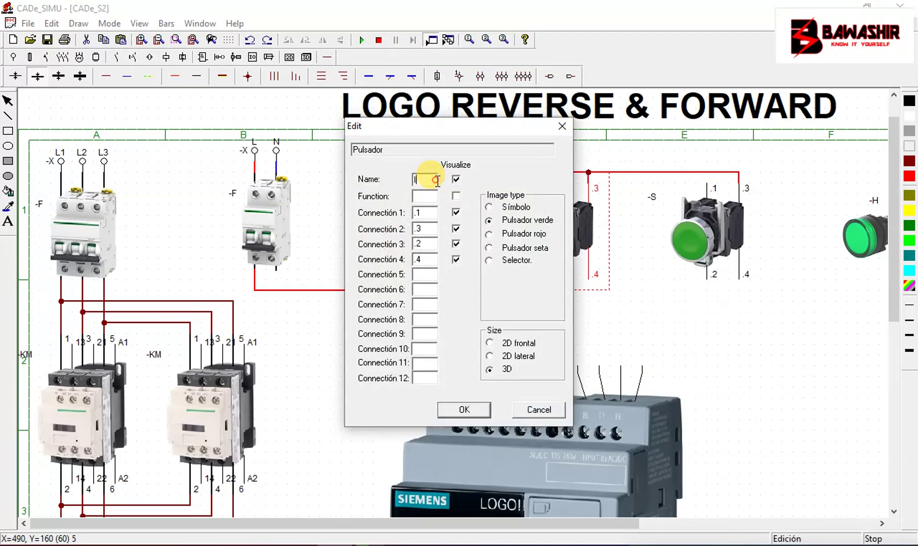
{"action": "type", "text": "3"}
{"action": "left_click", "coordinate": [478, 414]}
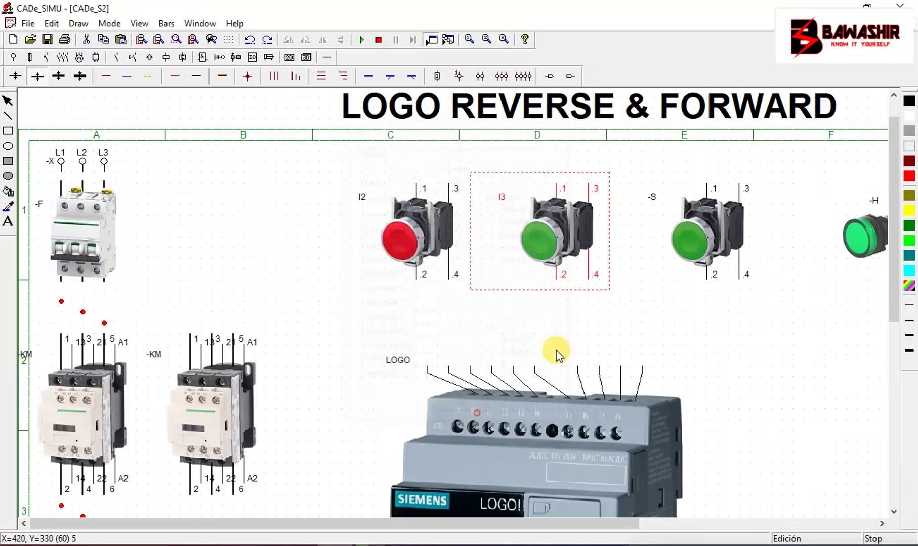
{"action": "double_click", "coordinate": [690, 247]}
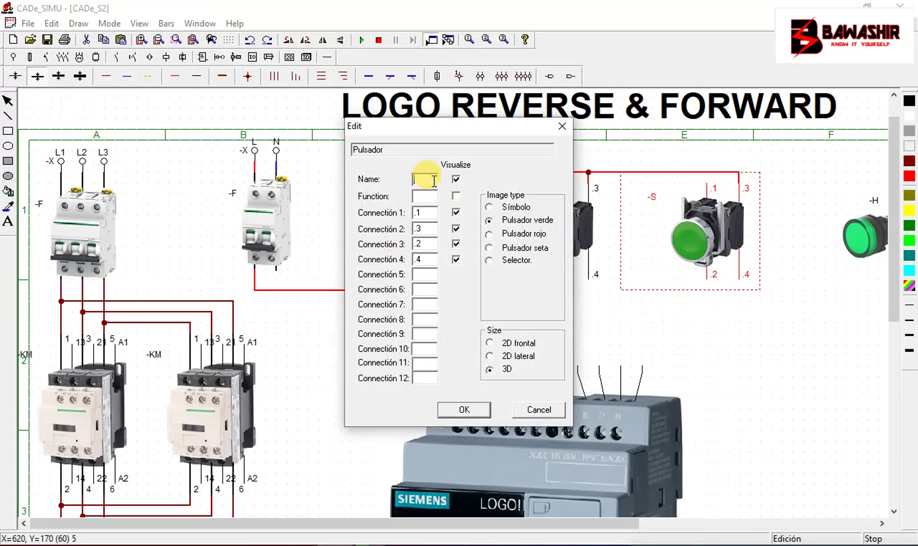
{"action": "type", "text": "I4"}
{"action": "left_click", "coordinate": [458, 413]}
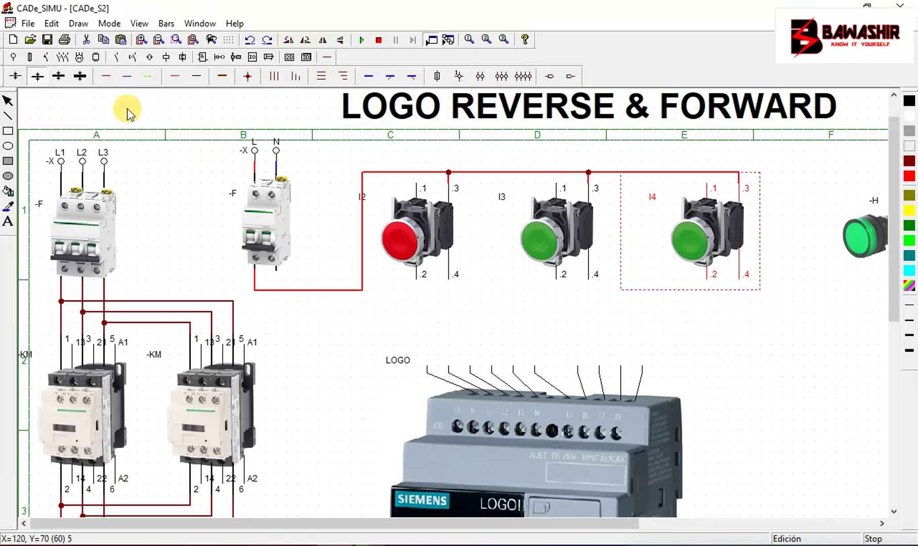
Step: Shift the LOGO module slightly up and left, and wire its first supply terminal in red to the two-pole breaker's L line
{"action": "left_click", "coordinate": [174, 76]}
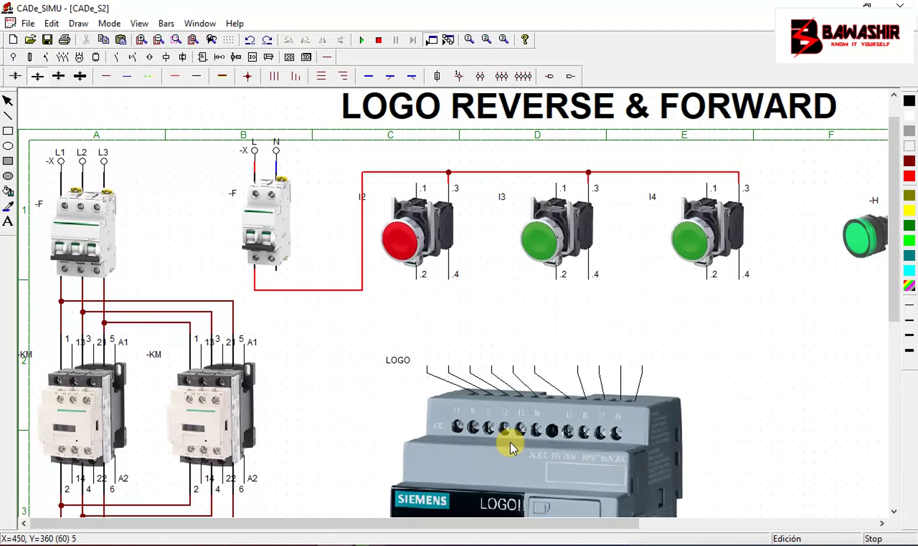
{"action": "left_click_drag", "start_coordinate": [510, 442], "coordinate": [486, 435]}
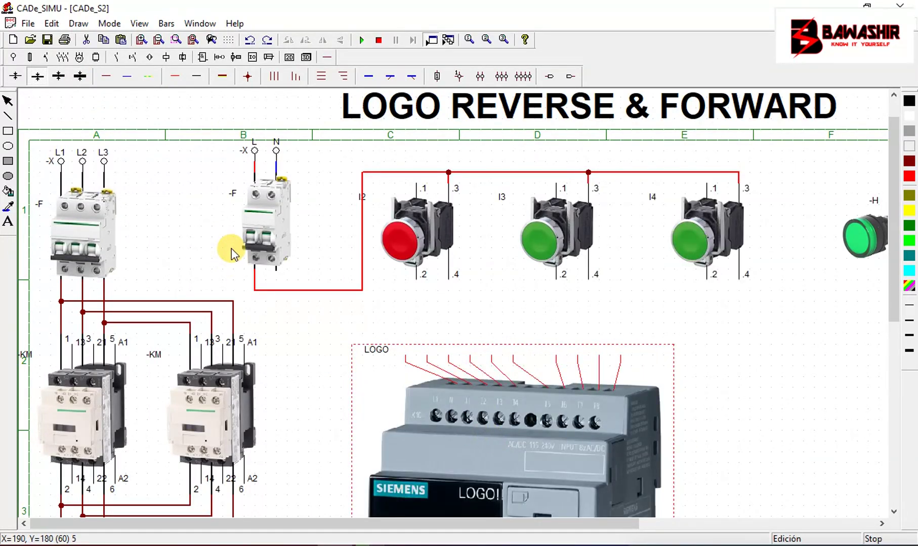
{"action": "left_click", "coordinate": [172, 77]}
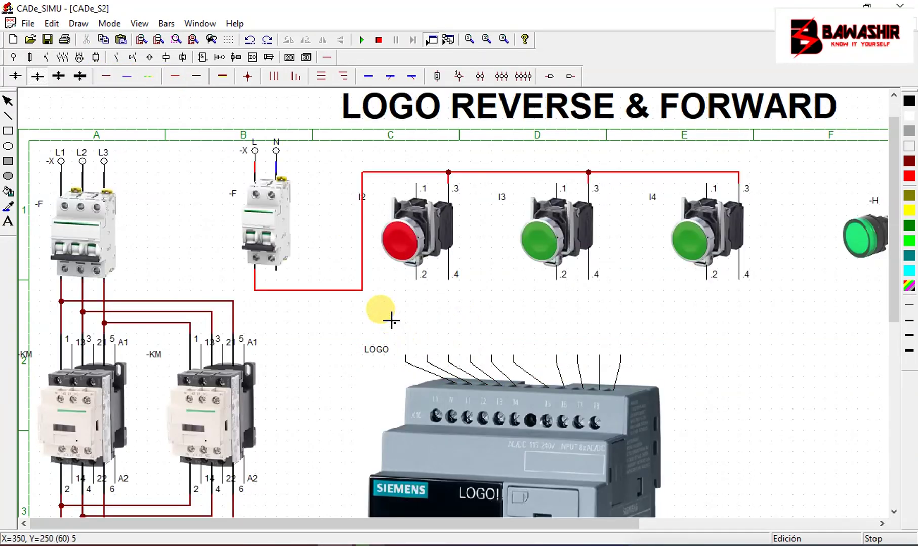
{"action": "left_click_drag", "start_coordinate": [360, 290], "coordinate": [409, 356]}
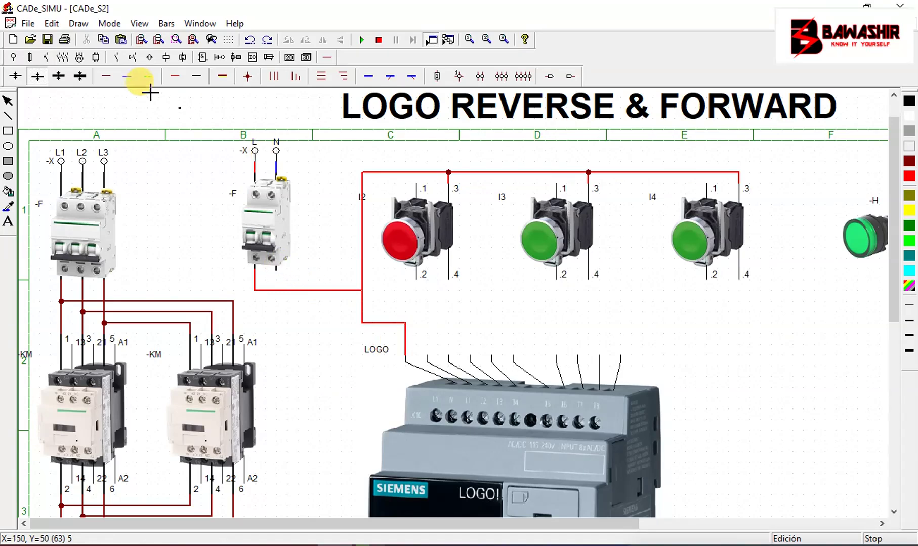
Step: Wire the two-pole breaker's N output in blue to the LOGO module's second supply terminal
{"action": "left_click", "coordinate": [127, 76]}
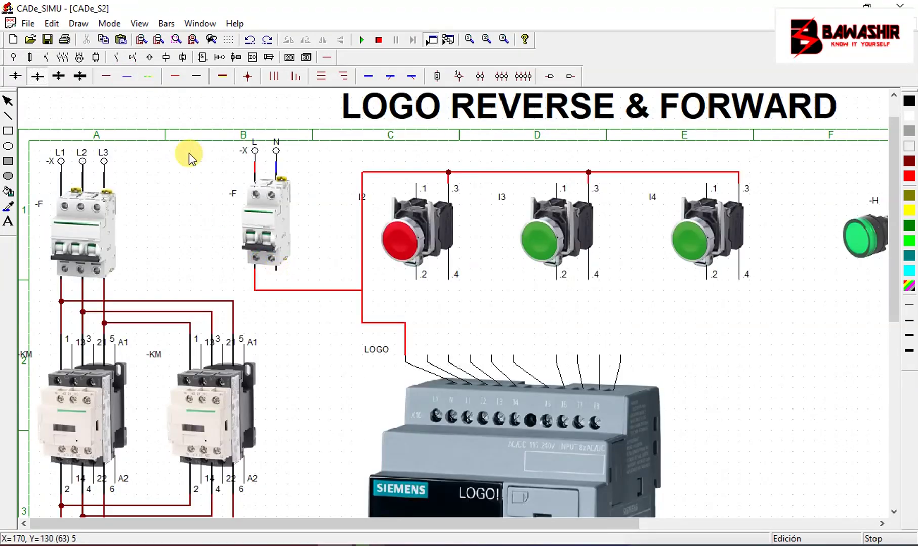
{"action": "left_click", "coordinate": [129, 76]}
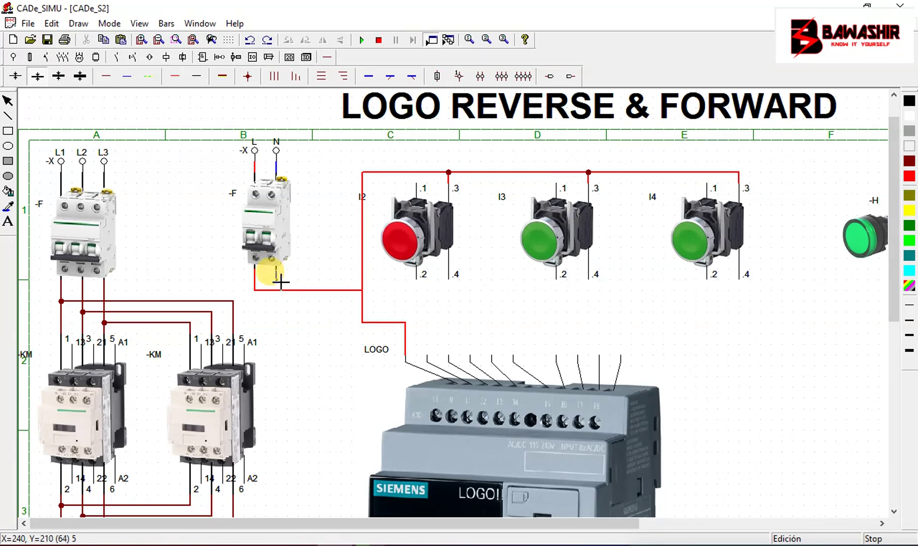
{"action": "mouse_move", "coordinate": [281, 282]}
{"action": "left_mouse_down"}
{"action": "mouse_move", "coordinate": [408, 308]}
{"action": "mouse_move", "coordinate": [365, 293]}
{"action": "mouse_move", "coordinate": [377, 298]}
{"action": "mouse_move", "coordinate": [375, 286]}
{"action": "mouse_move", "coordinate": [380, 314]}
{"action": "mouse_move", "coordinate": [426, 320]}
{"action": "mouse_move", "coordinate": [428, 356]}
{"action": "left_mouse_up"}
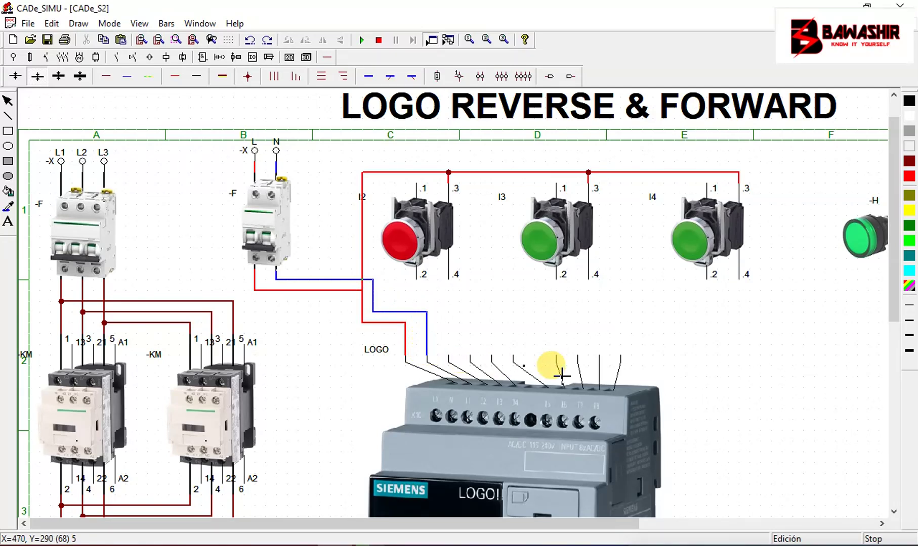
Step: Wire terminal .4 of pushbuttons I2, I3 and I4 in red to the LOGO module's matching inputs I2, I3 and I4
{"action": "left_click_drag", "start_coordinate": [894, 315], "coordinate": [893, 335]}
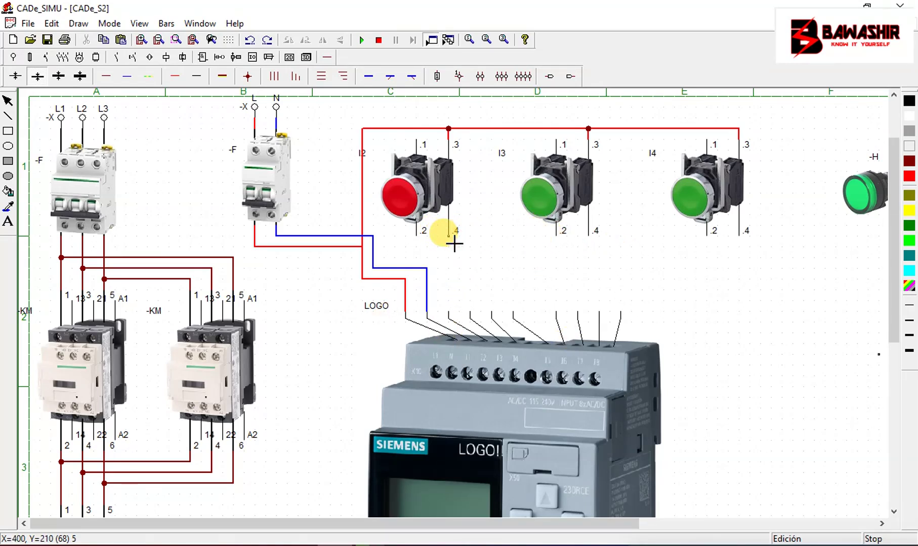
{"action": "left_click", "coordinate": [131, 75]}
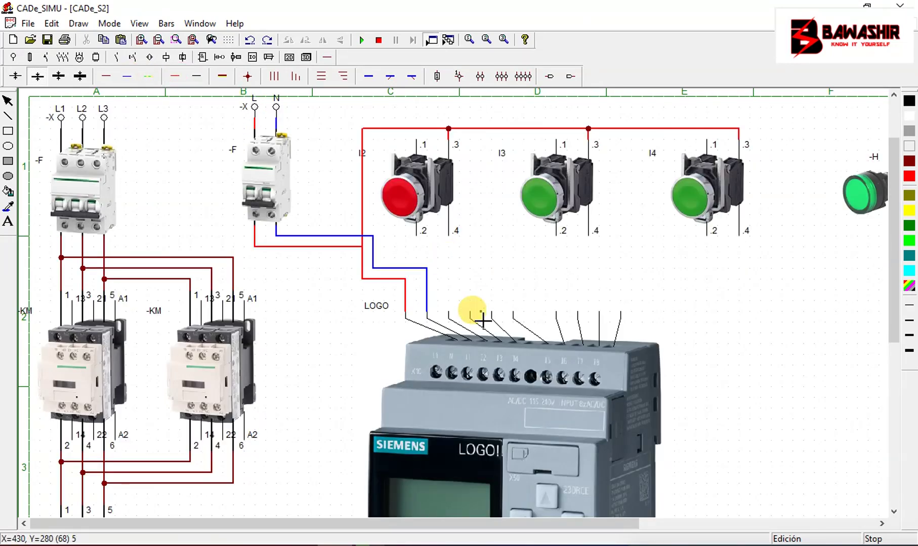
{"action": "mouse_move", "coordinate": [448, 236]}
{"action": "left_mouse_down"}
{"action": "mouse_move", "coordinate": [451, 280]}
{"action": "mouse_move", "coordinate": [476, 285]}
{"action": "mouse_move", "coordinate": [471, 311]}
{"action": "left_mouse_up"}
{"action": "mouse_move", "coordinate": [589, 239]}
{"action": "left_mouse_down"}
{"action": "mouse_move", "coordinate": [590, 264]}
{"action": "mouse_move", "coordinate": [589, 248]}
{"action": "mouse_move", "coordinate": [497, 253]}
{"action": "mouse_move", "coordinate": [496, 318]}
{"action": "mouse_move", "coordinate": [490, 312]}
{"action": "left_mouse_up"}
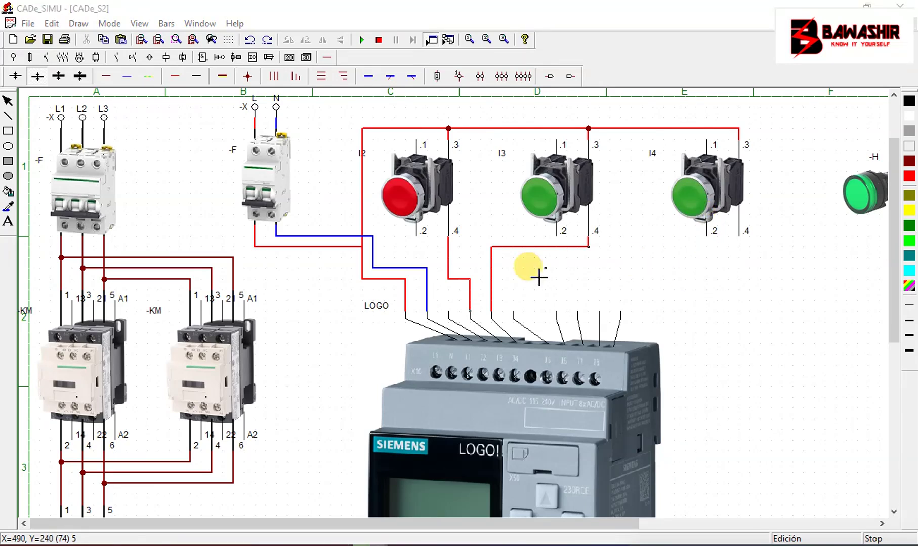
{"action": "mouse_move", "coordinate": [744, 242]}
{"action": "left_mouse_down"}
{"action": "mouse_move", "coordinate": [744, 258]}
{"action": "mouse_move", "coordinate": [503, 263]}
{"action": "mouse_move", "coordinate": [517, 266]}
{"action": "mouse_move", "coordinate": [525, 314]}
{"action": "left_mouse_up"}
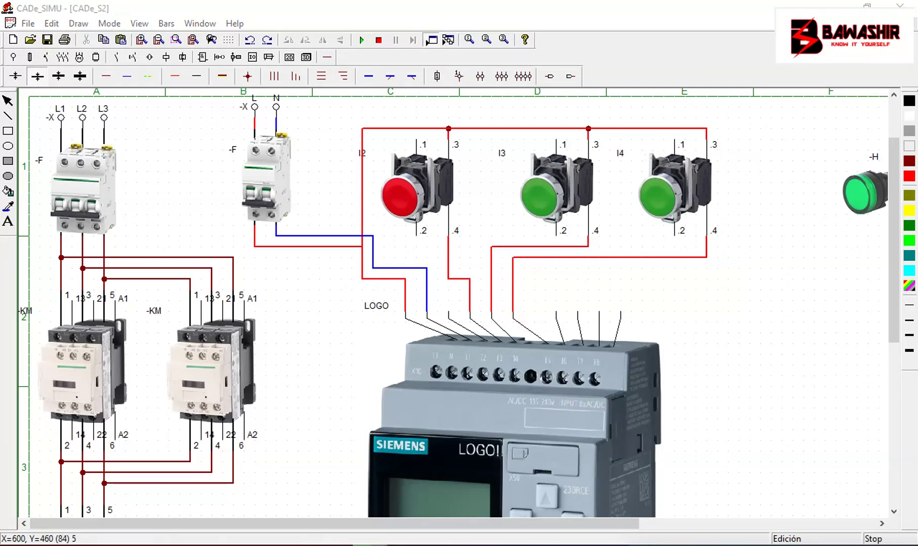
Step: Move the two green lamps closer to pushbutton I4, keeping them side by side in the same row
{"action": "left_click_drag", "start_coordinate": [626, 526], "coordinate": [725, 527]}
{"action": "left_click_drag", "start_coordinate": [751, 182], "coordinate": [687, 187]}
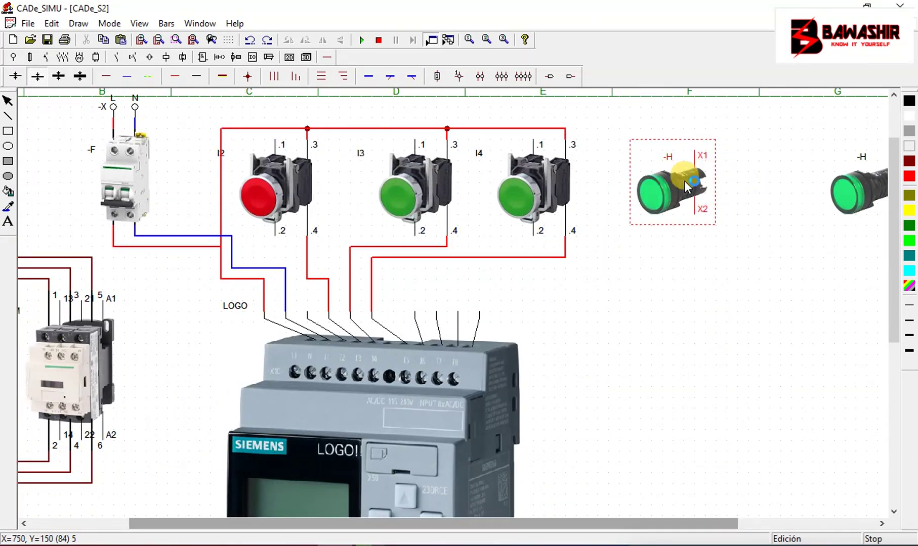
{"action": "left_click_drag", "start_coordinate": [845, 190], "coordinate": [766, 180]}
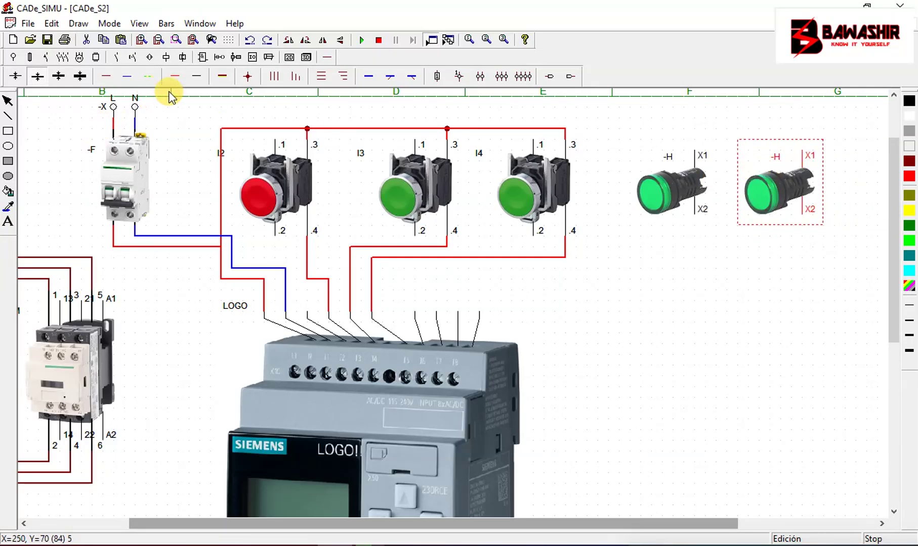
Step: Wire the N line in blue over the pushbuttons to terminal X1 of both green lamps
{"action": "left_click", "coordinate": [129, 76]}
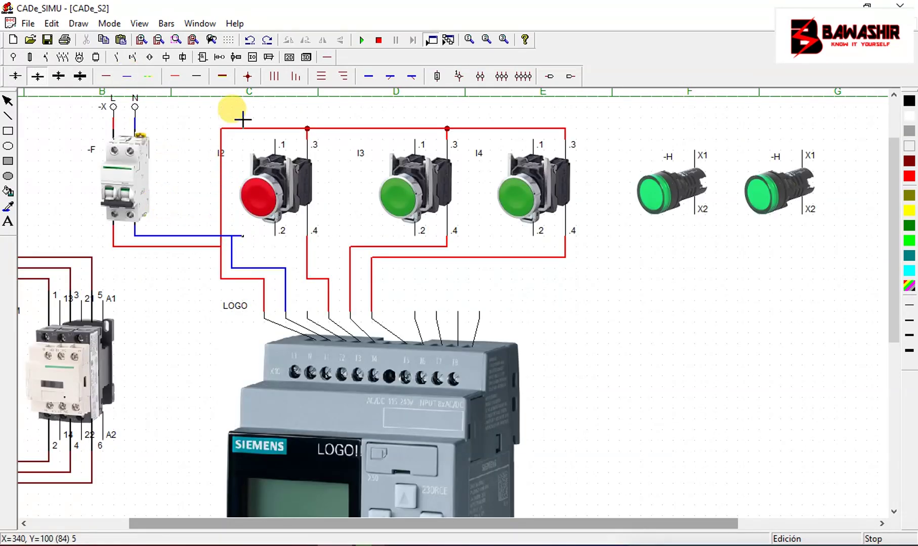
{"action": "left_click_drag", "start_coordinate": [240, 113], "coordinate": [811, 152]}
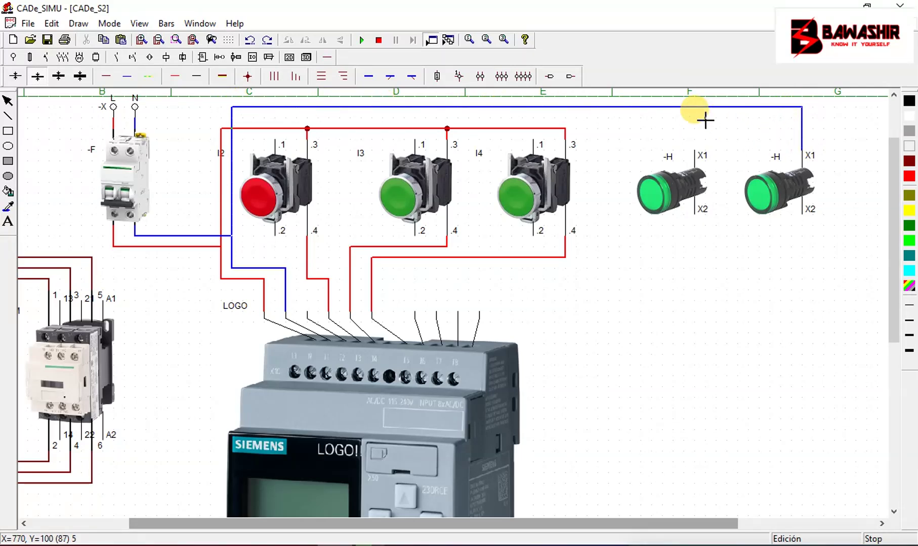
{"action": "left_click_drag", "start_coordinate": [697, 108], "coordinate": [696, 152]}
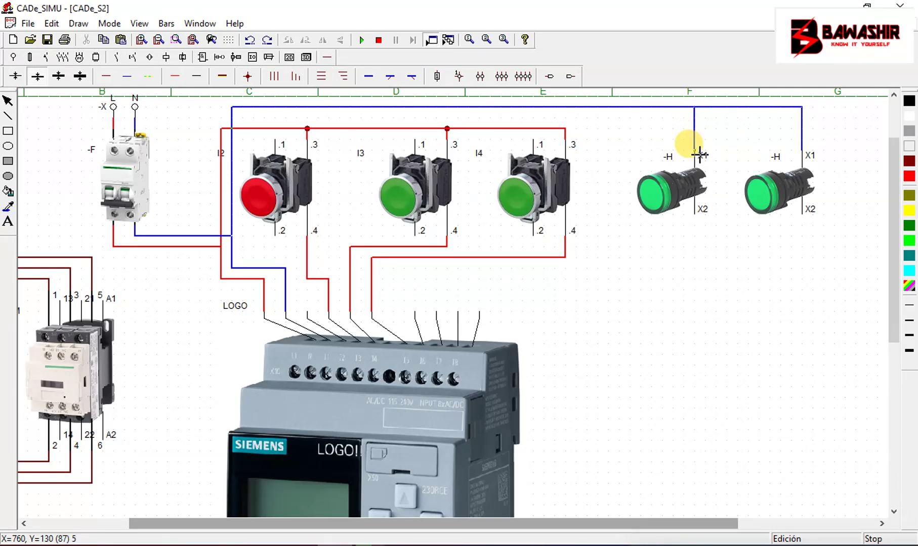
Step: Wire terminal X2 of the first lamp in red to the second terminal of LOGO output Q4, and the second lamp's X2 to Q3's
{"action": "scroll", "coordinate": [705, 511], "scroll_direction": "down", "scroll_amount": 2}
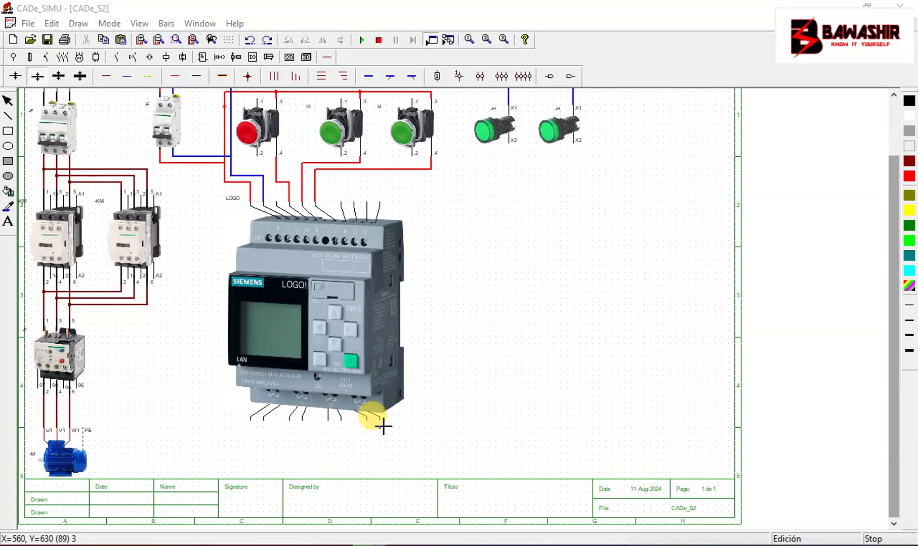
{"action": "left_click_drag", "start_coordinate": [383, 425], "coordinate": [384, 435]}
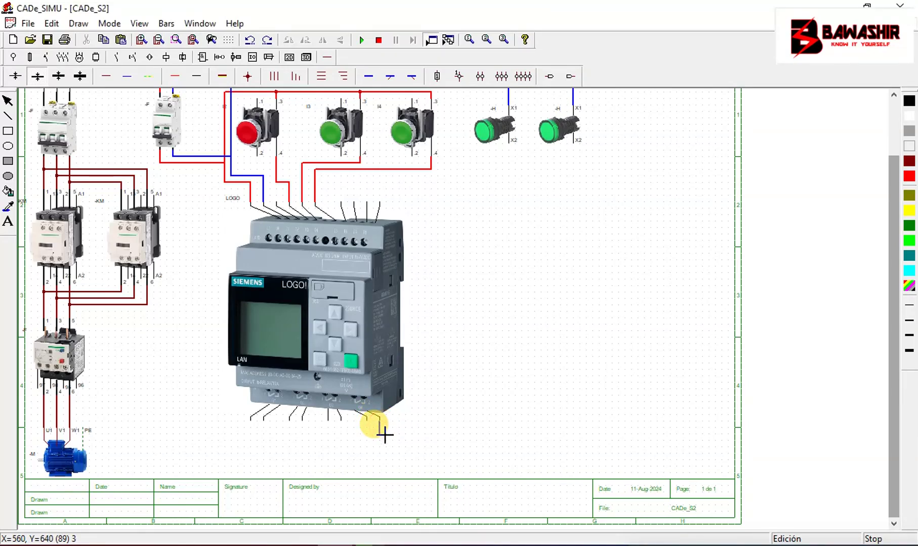
{"action": "right_click", "coordinate": [384, 435]}
{"action": "left_click", "coordinate": [177, 77]}
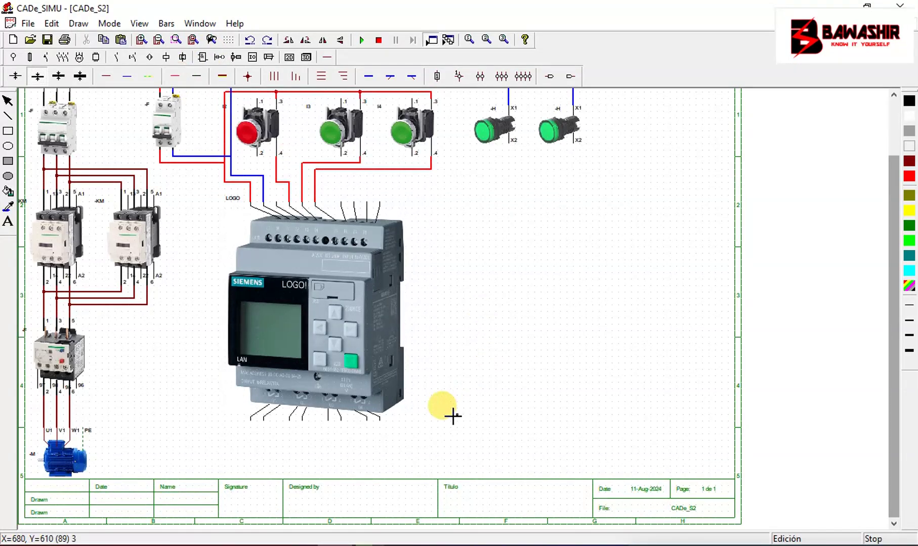
{"action": "left_click", "coordinate": [382, 421]}
{"action": "left_click", "coordinate": [383, 432]}
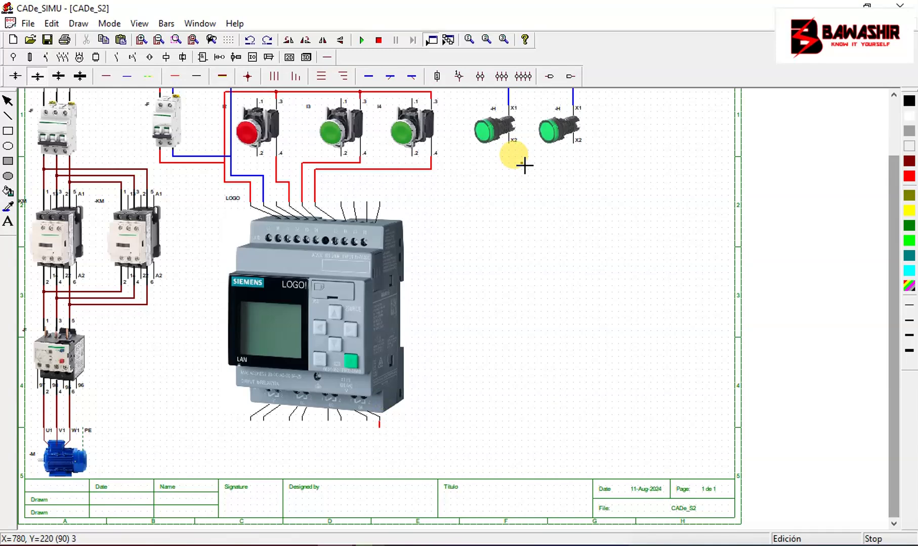
{"action": "left_click", "coordinate": [505, 428]}
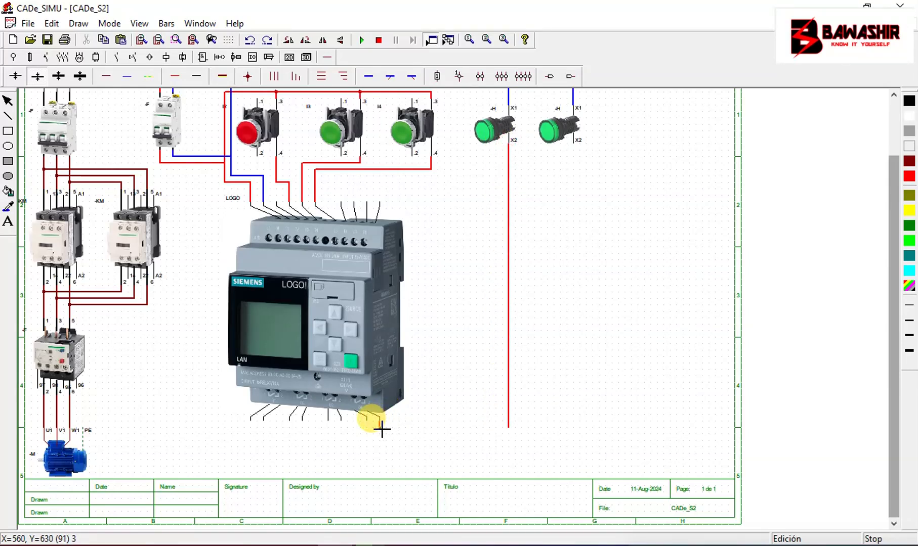
{"action": "left_click_drag", "start_coordinate": [383, 430], "coordinate": [506, 436]}
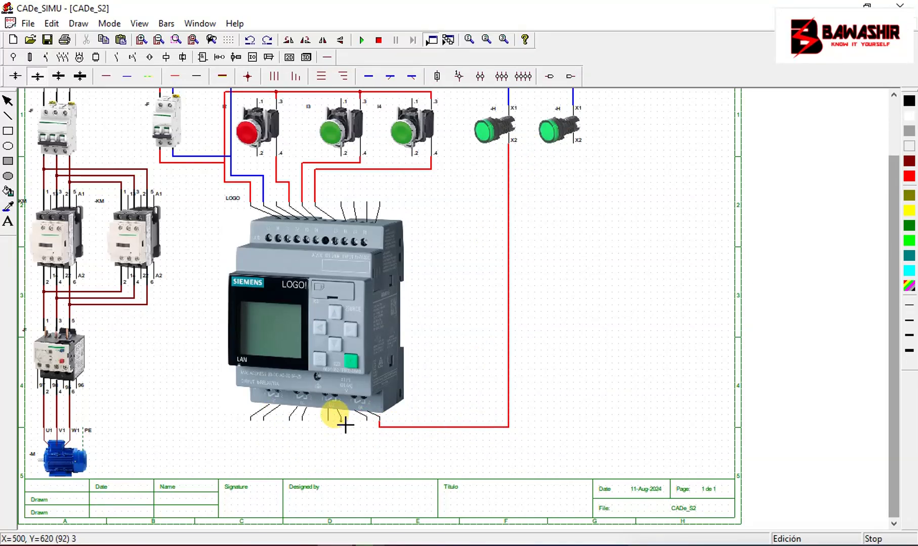
{"action": "left_click_drag", "start_coordinate": [346, 426], "coordinate": [548, 455]}
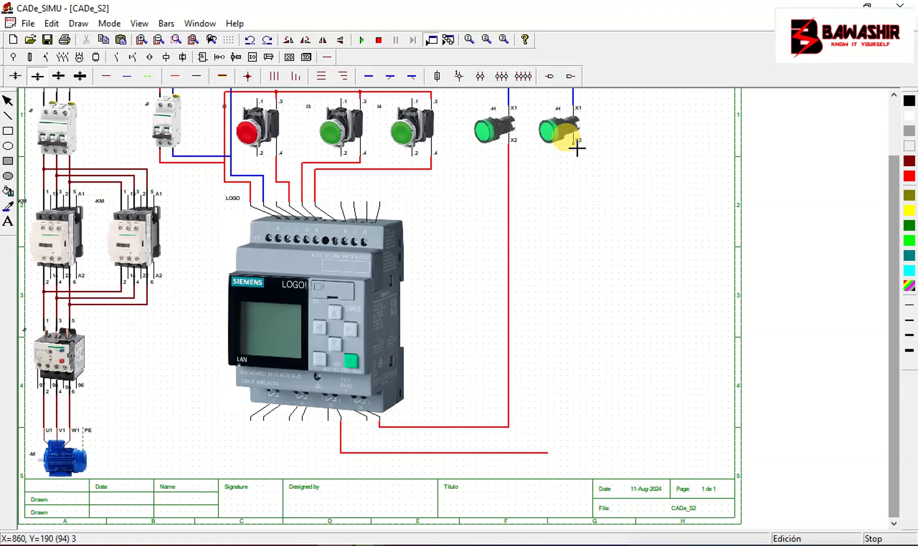
{"action": "left_click_drag", "start_coordinate": [575, 160], "coordinate": [577, 460]}
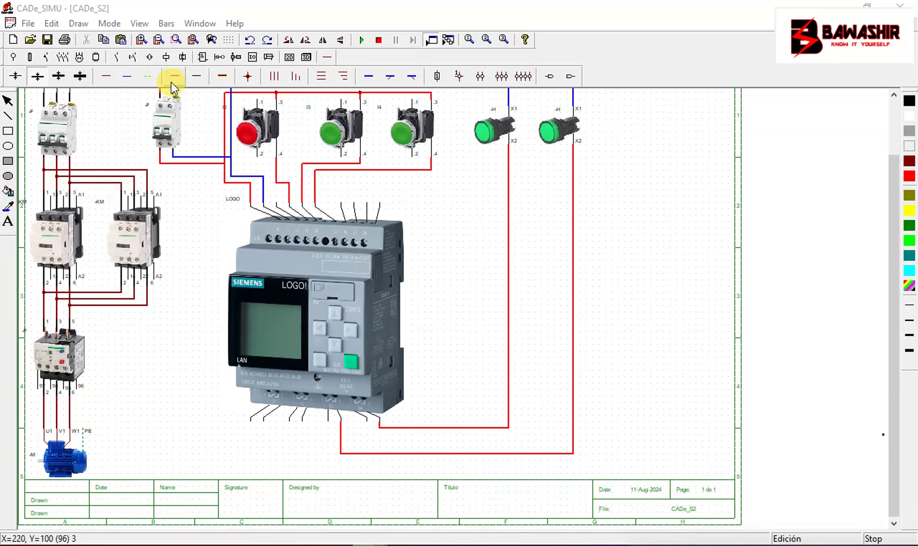
Step: Wire coil terminal A1 of the first contactor in red to the second terminal of LOGO output Q1
{"action": "left_click", "coordinate": [78, 199]}
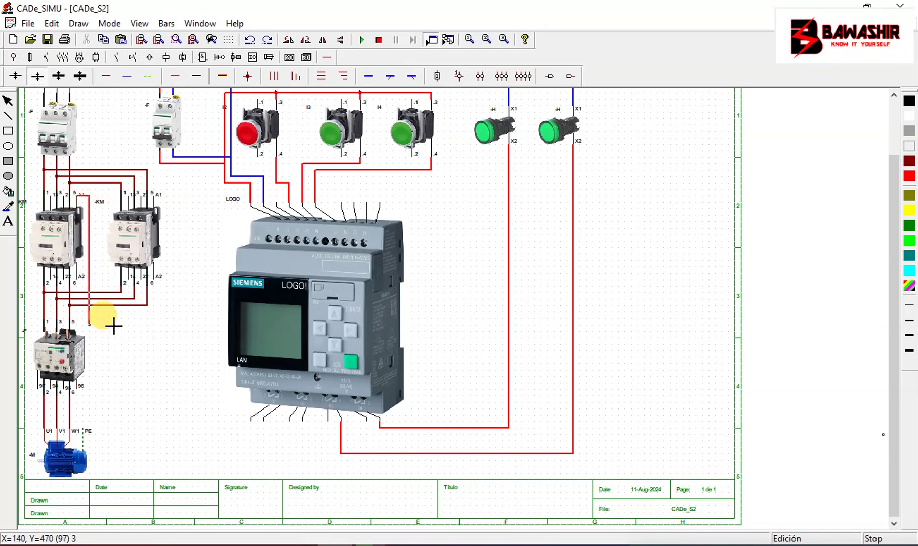
{"action": "left_click", "coordinate": [94, 327]}
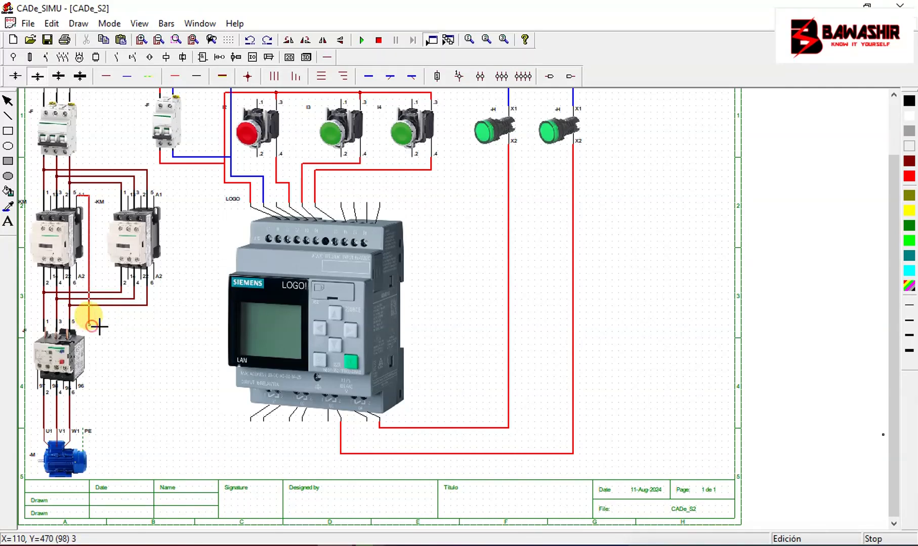
{"action": "left_click", "coordinate": [161, 328]}
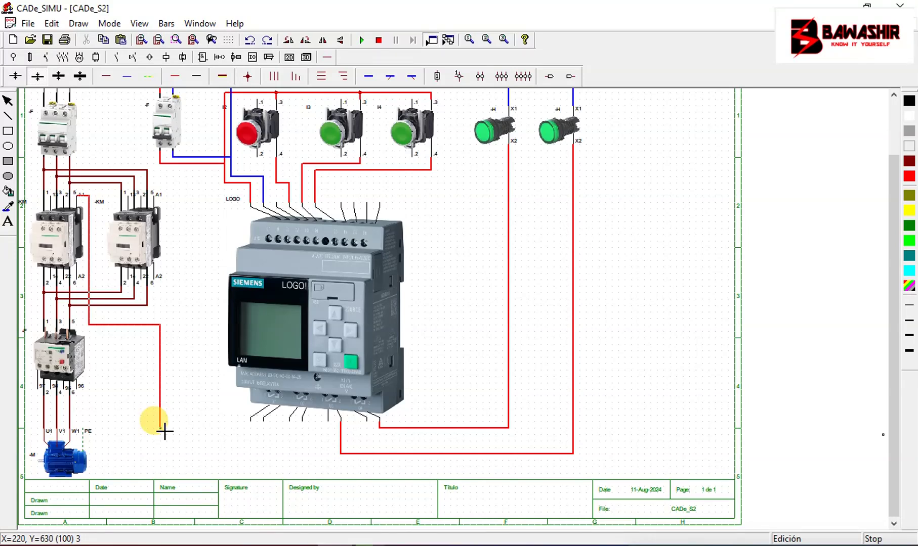
{"action": "left_click", "coordinate": [163, 429]}
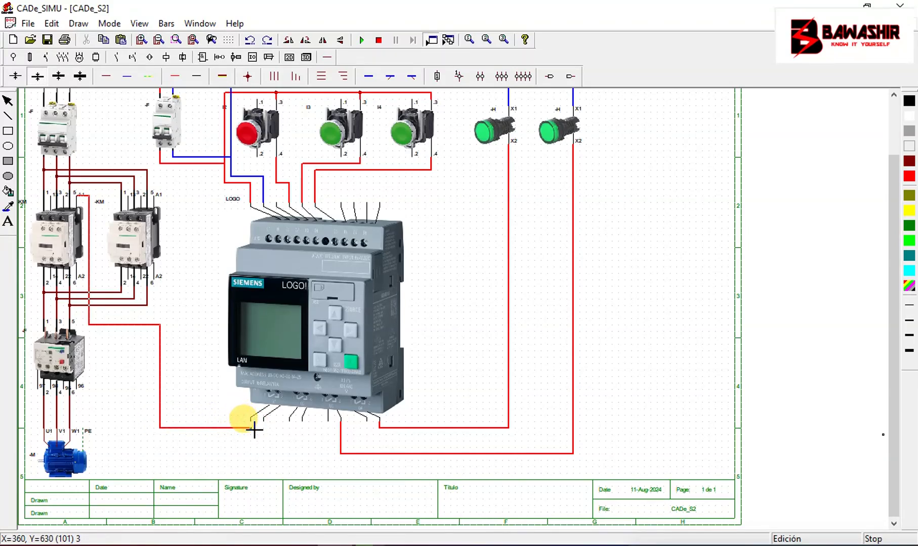
{"action": "left_click", "coordinate": [254, 429]}
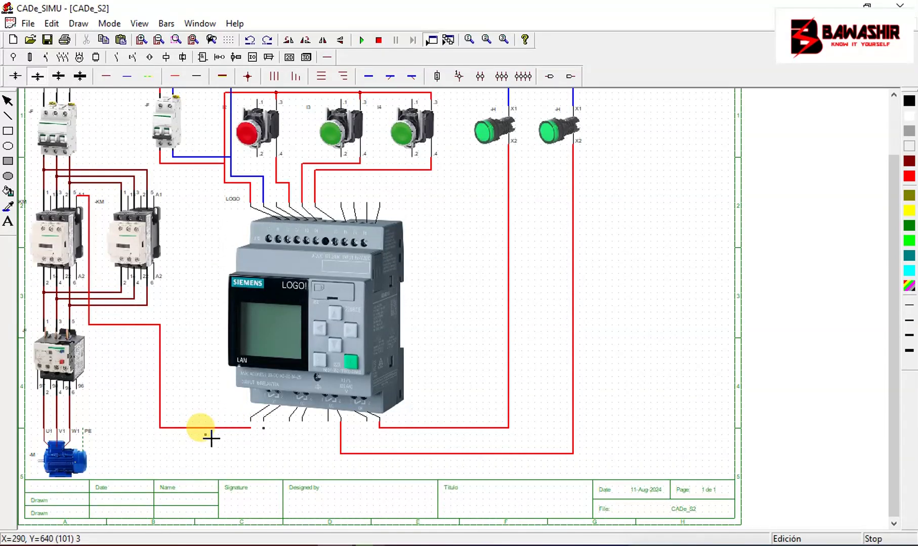
{"action": "key", "text": "ctrl+z"}
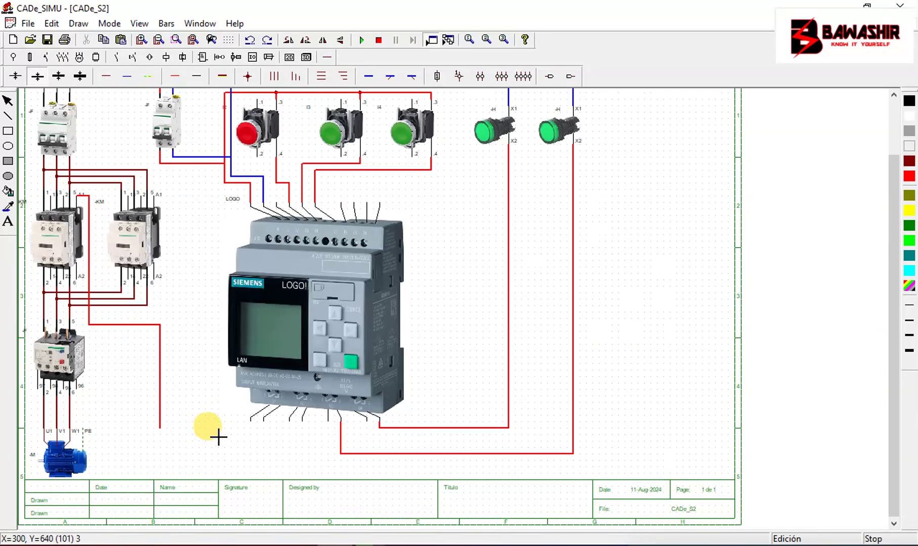
{"action": "left_click", "coordinate": [265, 429]}
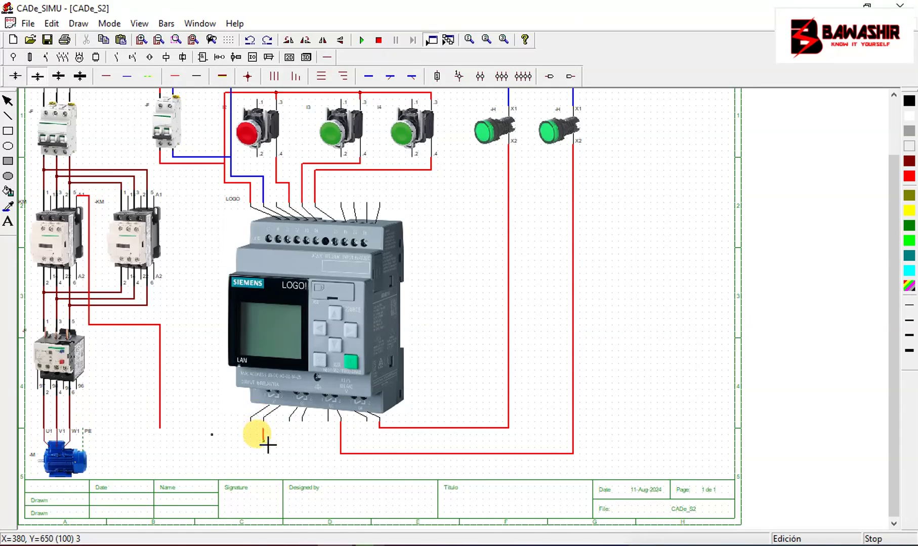
{"action": "left_click", "coordinate": [264, 440]}
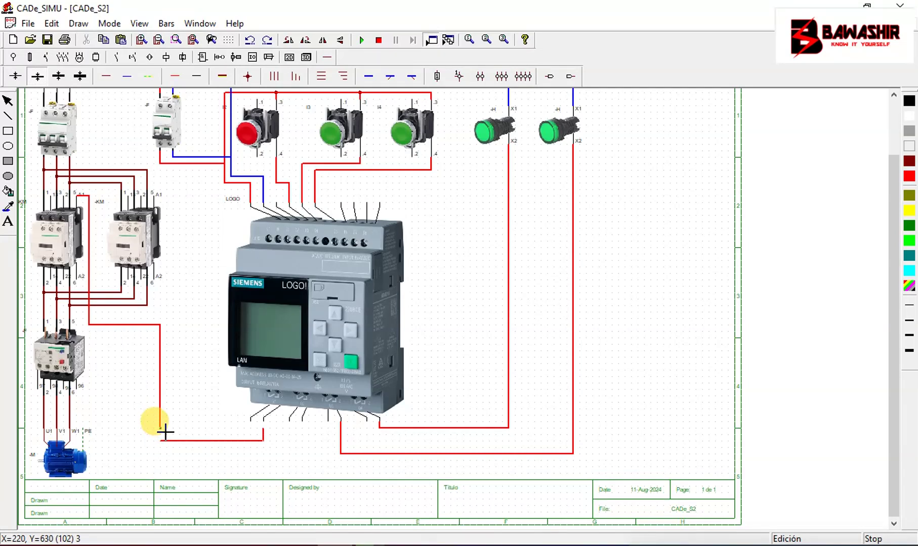
{"action": "left_click", "coordinate": [165, 440]}
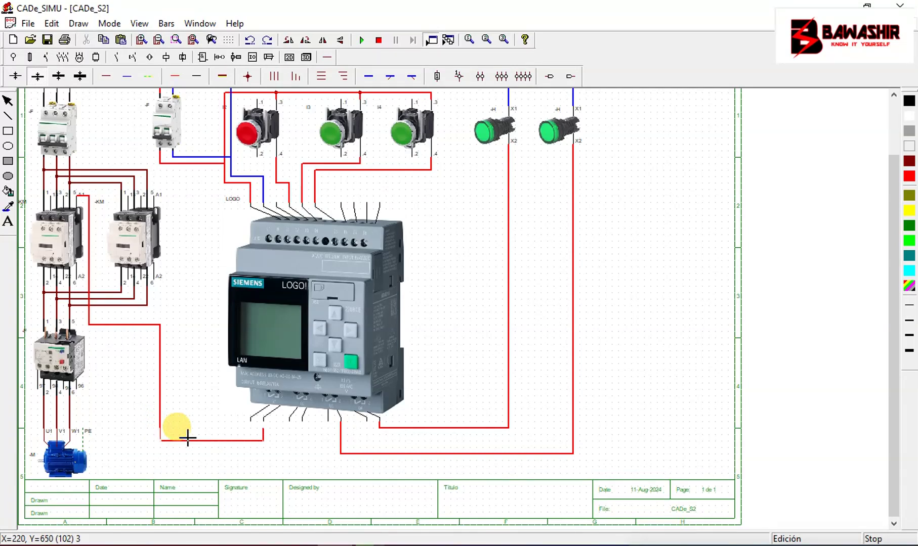
{"action": "left_click", "coordinate": [265, 429]}
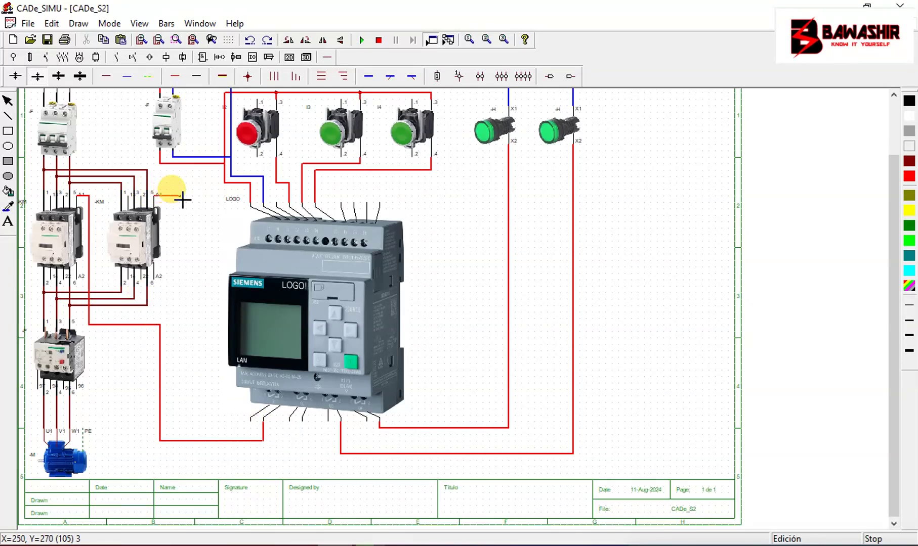
Step: Wire coil terminal A1 of the second contactor in red to the second terminal of LOGO output Q2
{"action": "left_click", "coordinate": [180, 198]}
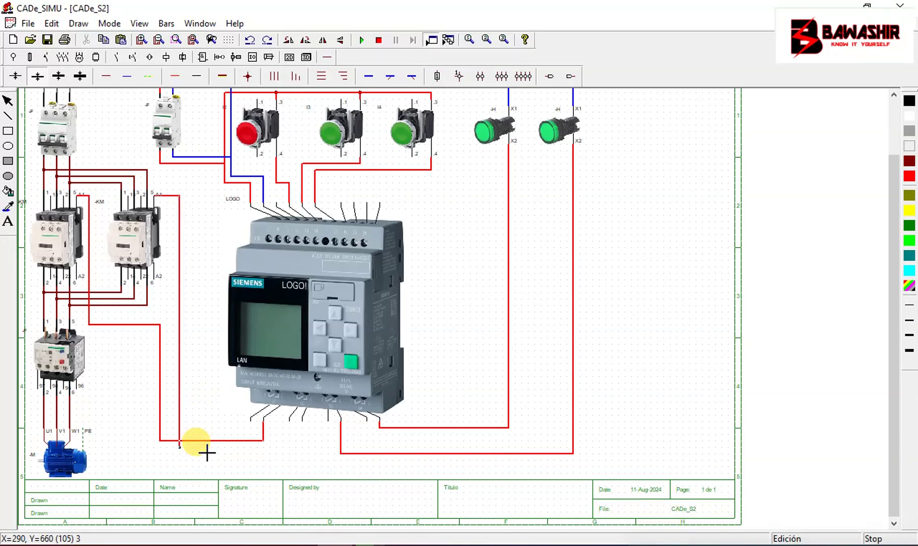
{"action": "left_click", "coordinate": [185, 449]}
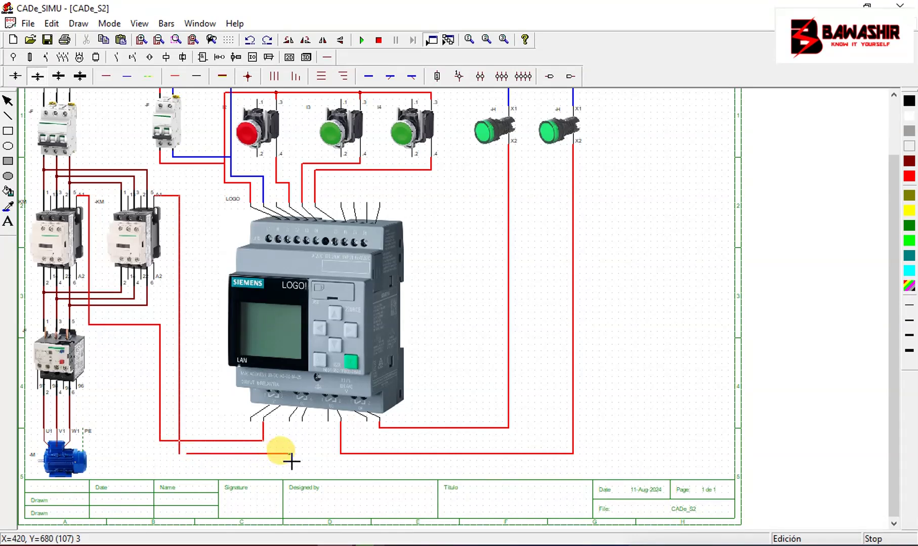
{"action": "mouse_move", "coordinate": [292, 462]}
{"action": "left_mouse_down"}
{"action": "mouse_move", "coordinate": [304, 453]}
{"action": "mouse_move", "coordinate": [180, 455]}
{"action": "left_mouse_up"}
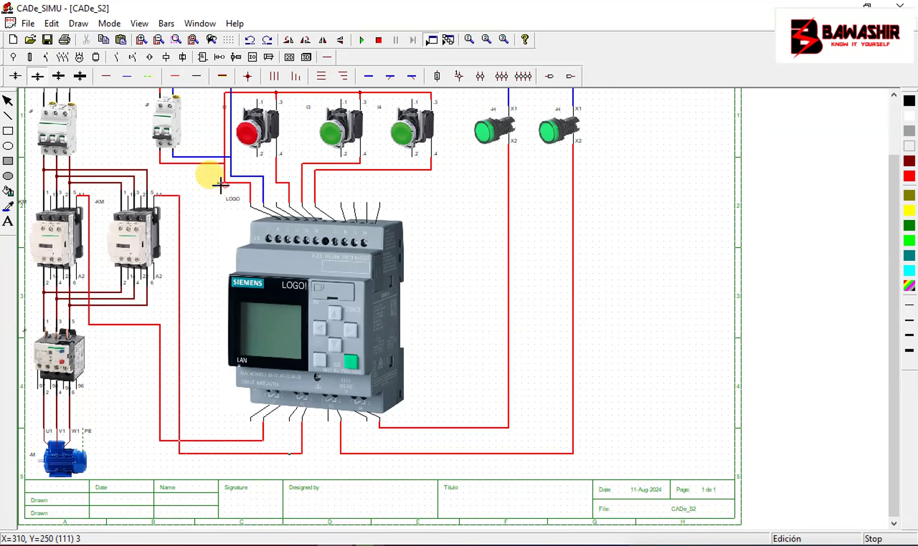
Step: Run a red feed from the LOGO module's L supply wire down to the first terminal of all four relay outputs
{"action": "left_click_drag", "start_coordinate": [220, 180], "coordinate": [228, 429]}
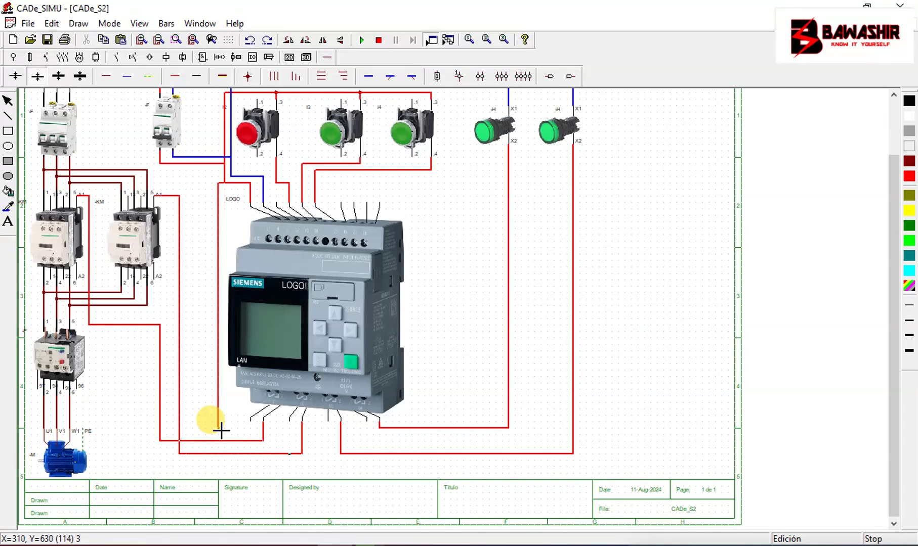
{"action": "mouse_move", "coordinate": [221, 430]}
{"action": "left_mouse_down"}
{"action": "mouse_move", "coordinate": [255, 428]}
{"action": "mouse_move", "coordinate": [251, 418]}
{"action": "left_mouse_up"}
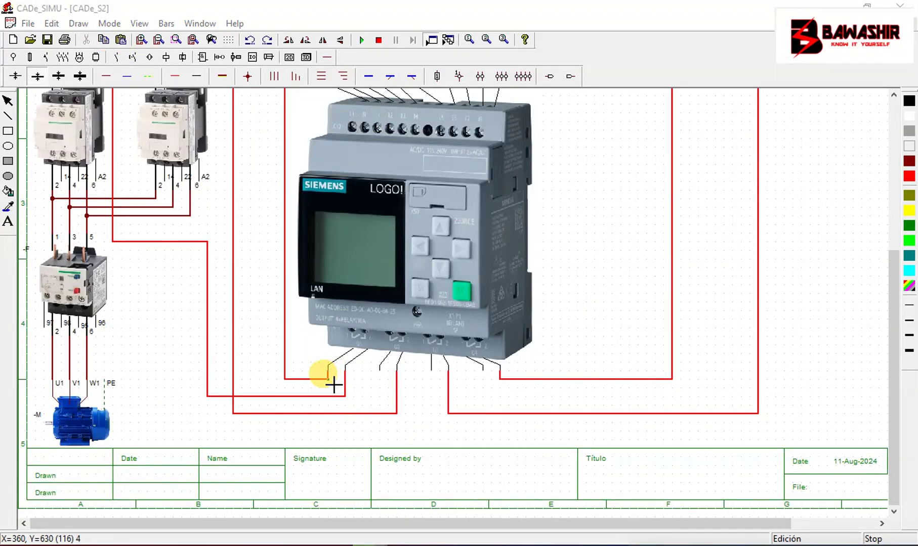
{"action": "left_click_drag", "start_coordinate": [333, 385], "coordinate": [488, 380]}
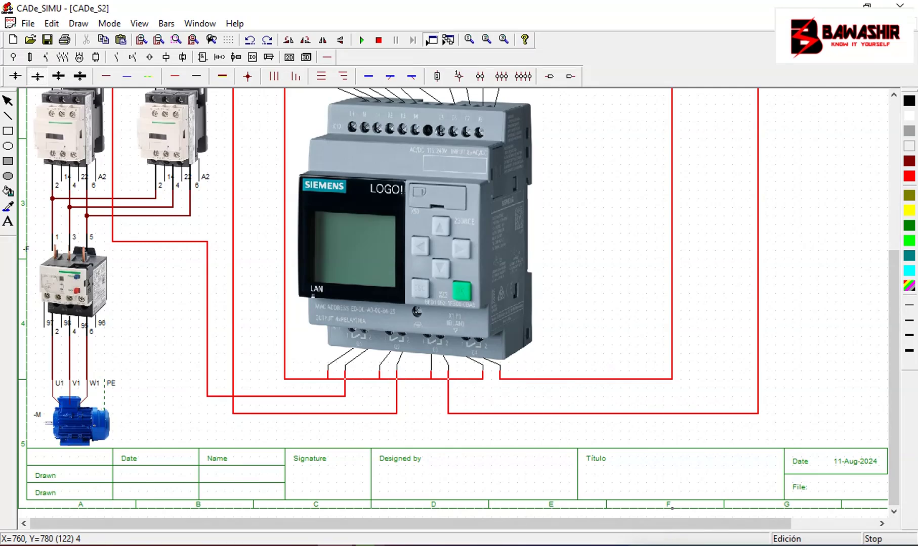
Step: Draw a short red wire down from terminal 95 of the thermal overload relay
{"action": "scroll", "coordinate": [91, 369], "scroll_direction": "up", "scroll_amount": 3}
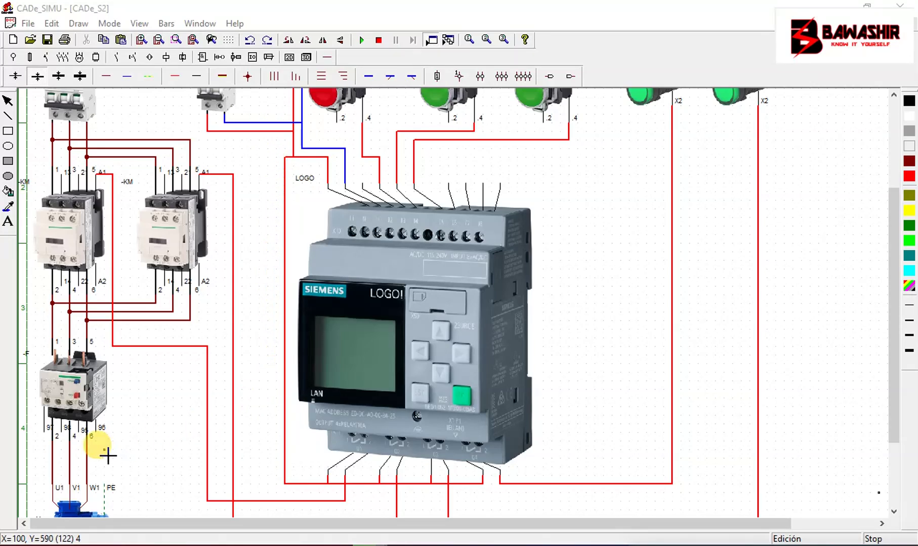
{"action": "left_click", "coordinate": [83, 437]}
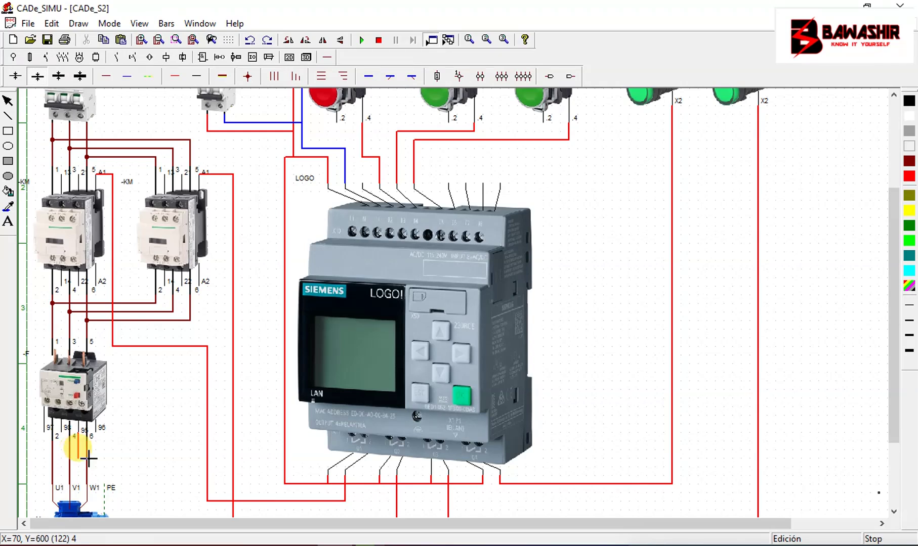
{"action": "left_click", "coordinate": [100, 434]}
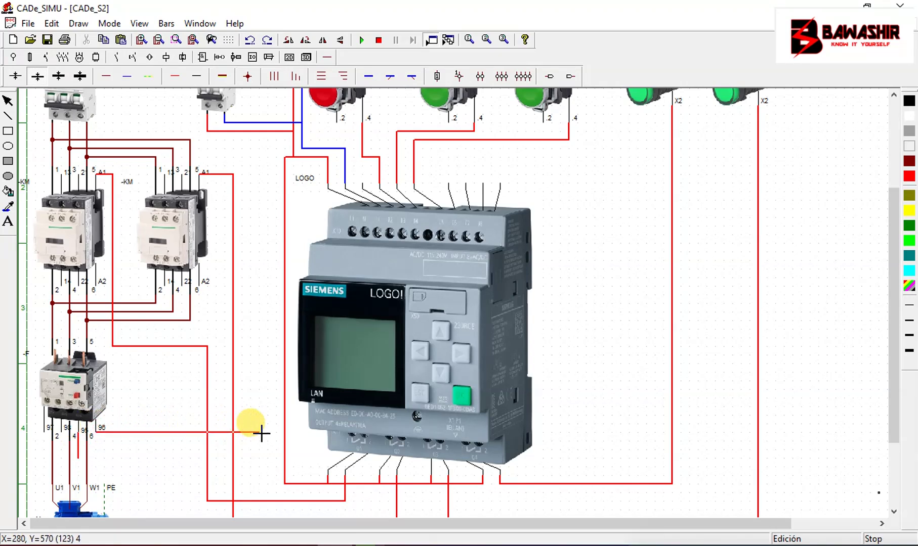
{"action": "left_click", "coordinate": [285, 431]}
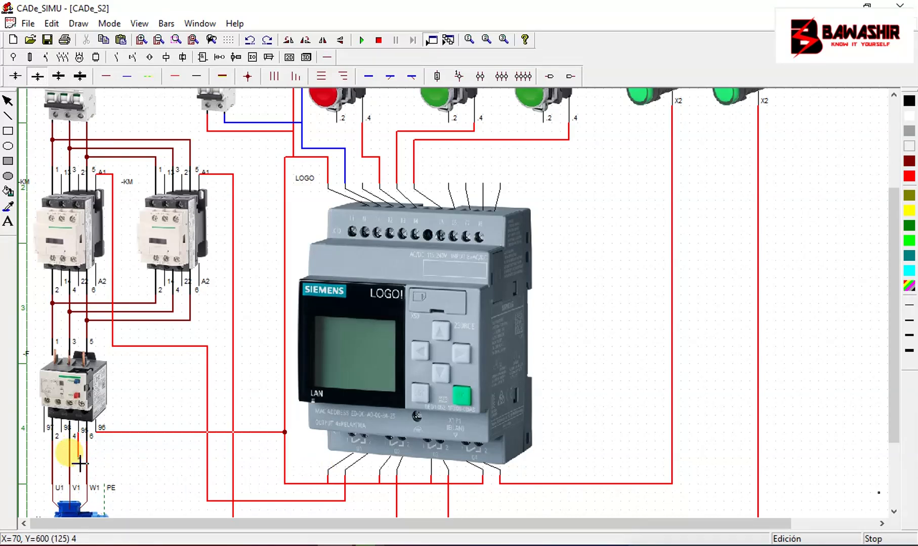
{"action": "key", "text": "ctrl+z"}
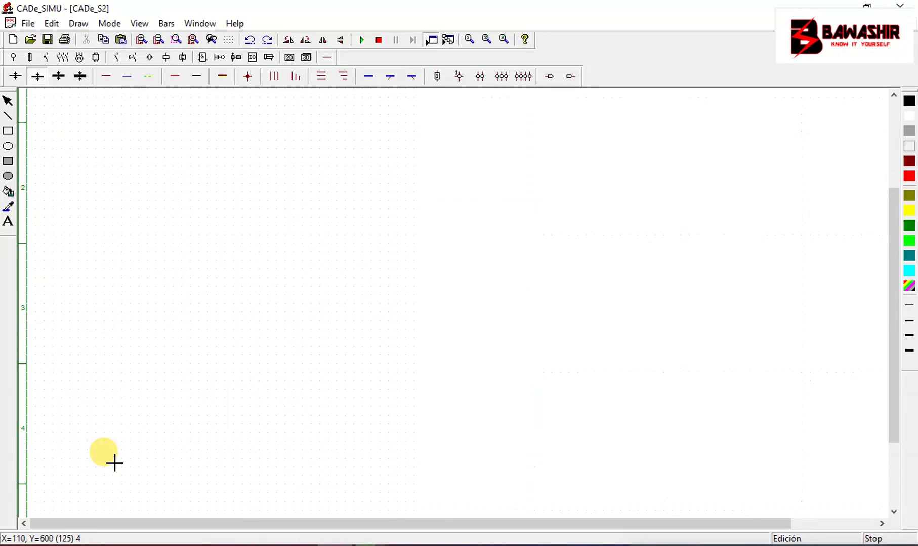
{"action": "key", "text": "ctrl+z"}
Step: Connect the red wire from overload relay terminal 95 to the L feed of the LOGO outputs with a junction
{"action": "left_click_drag", "start_coordinate": [78, 461], "coordinate": [286, 463]}
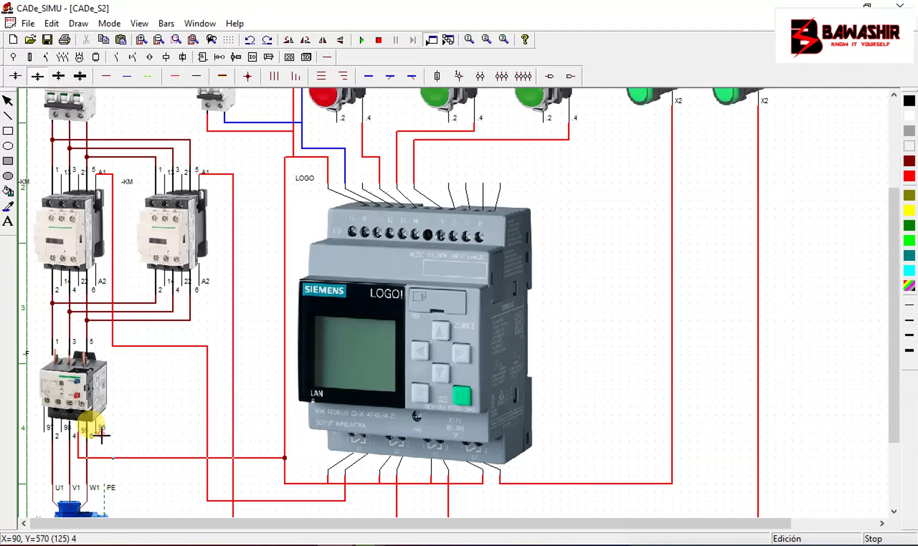
Step: Wire overload relay terminal 96 in red to input I1 of the LOGO module
{"action": "left_click_drag", "start_coordinate": [101, 436], "coordinate": [101, 444]}
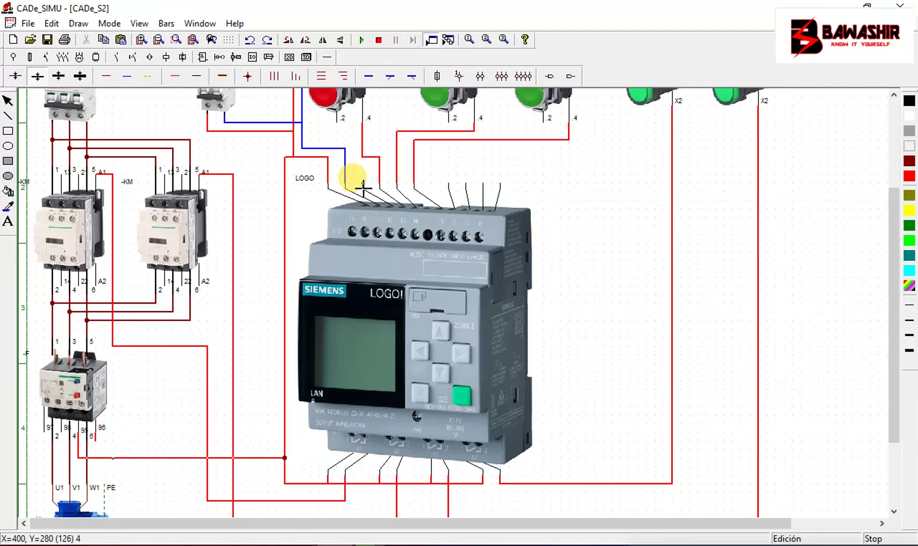
{"action": "left_click_drag", "start_coordinate": [365, 187], "coordinate": [260, 169]}
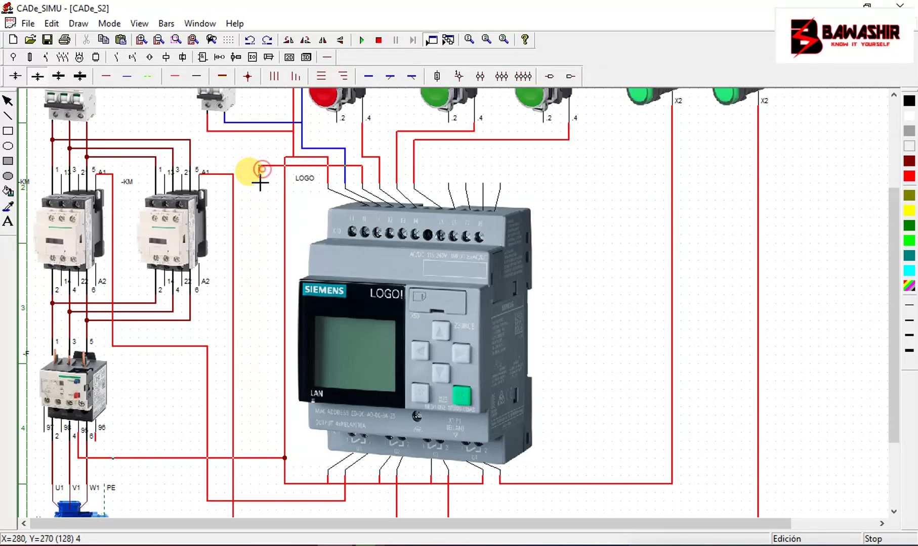
{"action": "left_click", "coordinate": [249, 445]}
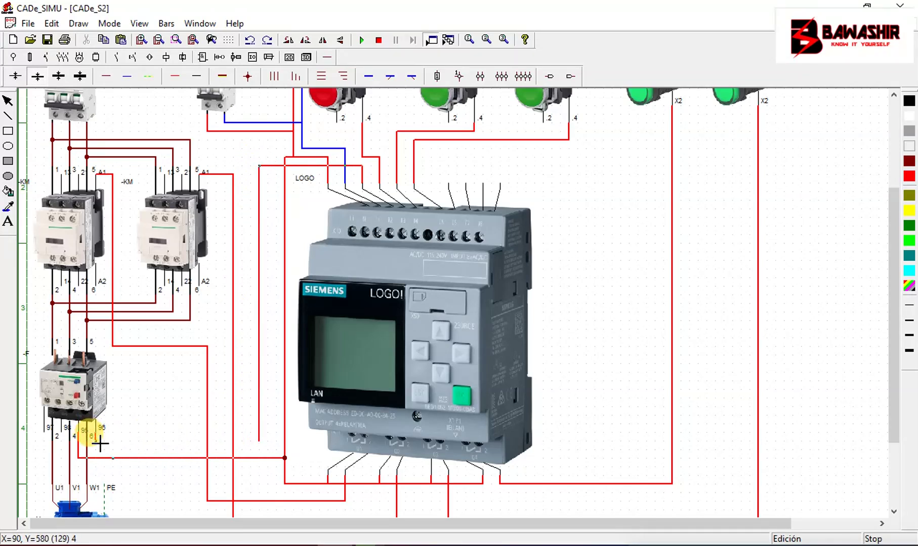
{"action": "left_click_drag", "start_coordinate": [100, 444], "coordinate": [264, 457]}
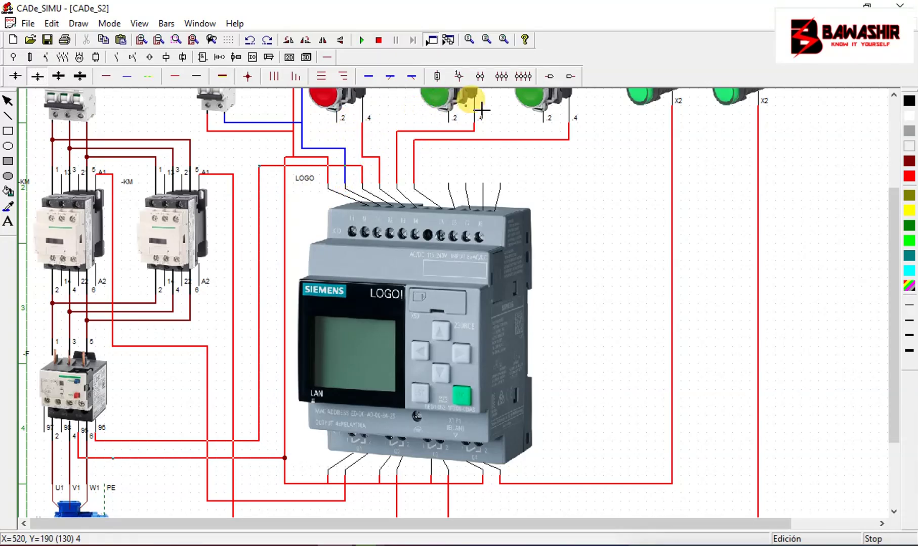
Step: Check the names and image settings of the red pushbutton and the green pushbutton closest to the lamps
{"action": "left_click_drag", "start_coordinate": [893, 307], "coordinate": [891, 254]}
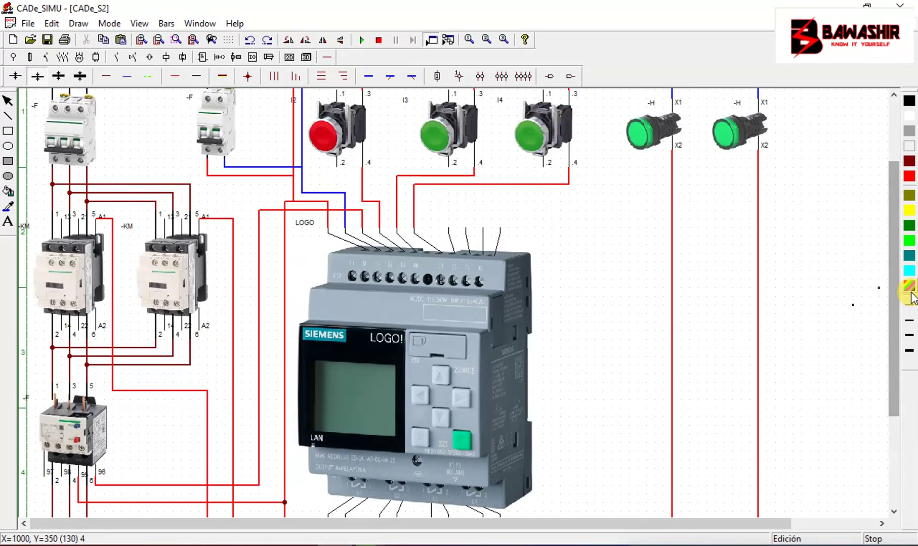
{"action": "left_click_drag", "start_coordinate": [889, 292], "coordinate": [880, 250]}
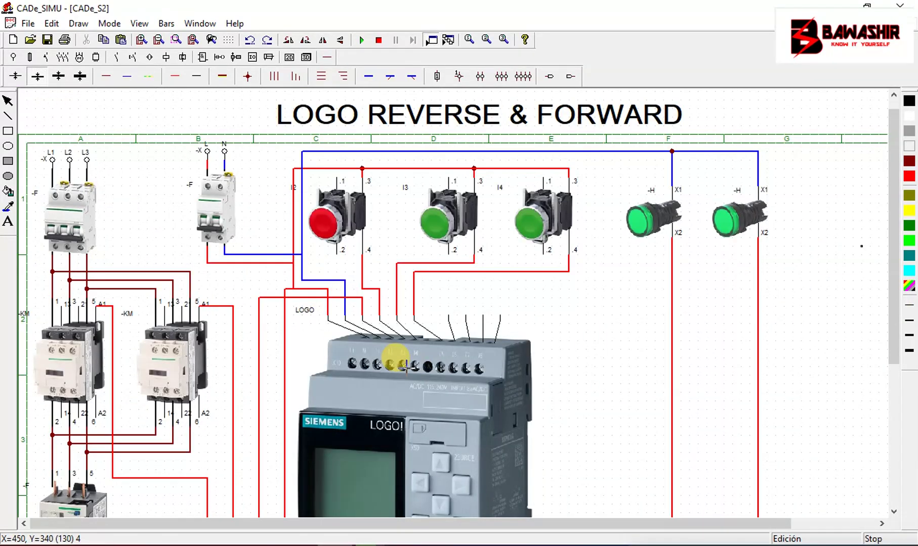
{"action": "double_click", "coordinate": [322, 220]}
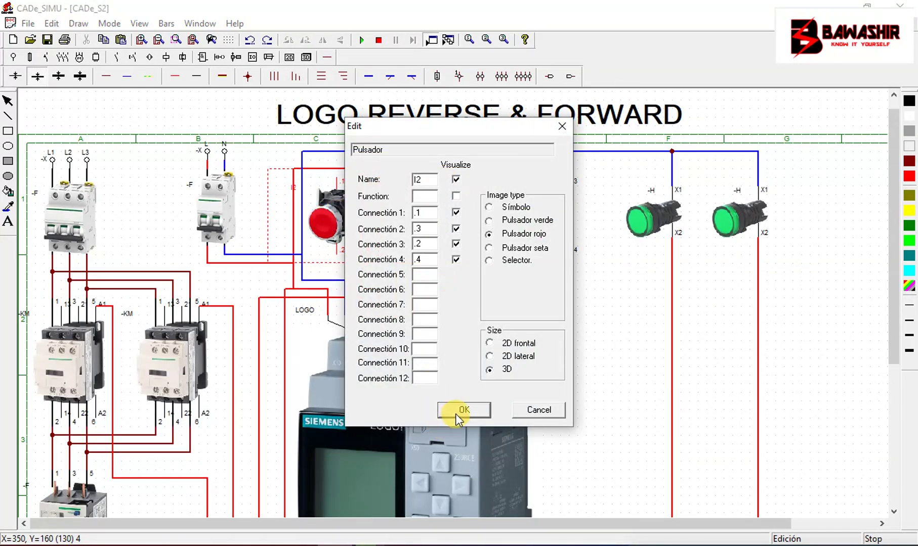
{"action": "left_click", "coordinate": [456, 413]}
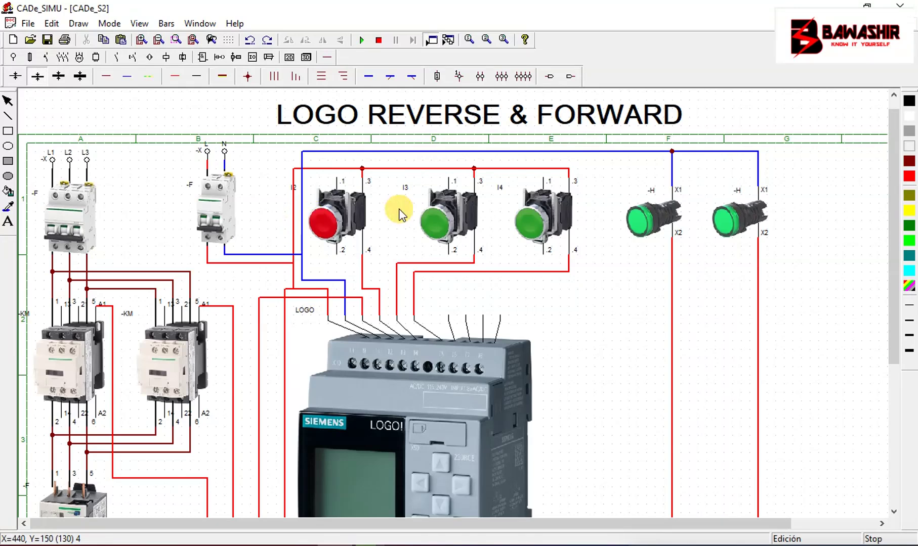
{"action": "double_click", "coordinate": [544, 216]}
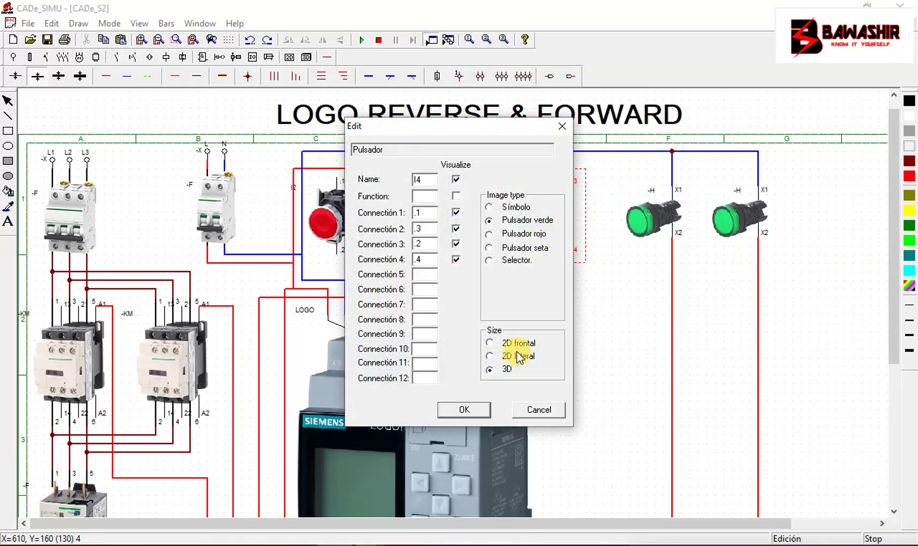
{"action": "left_click", "coordinate": [473, 415]}
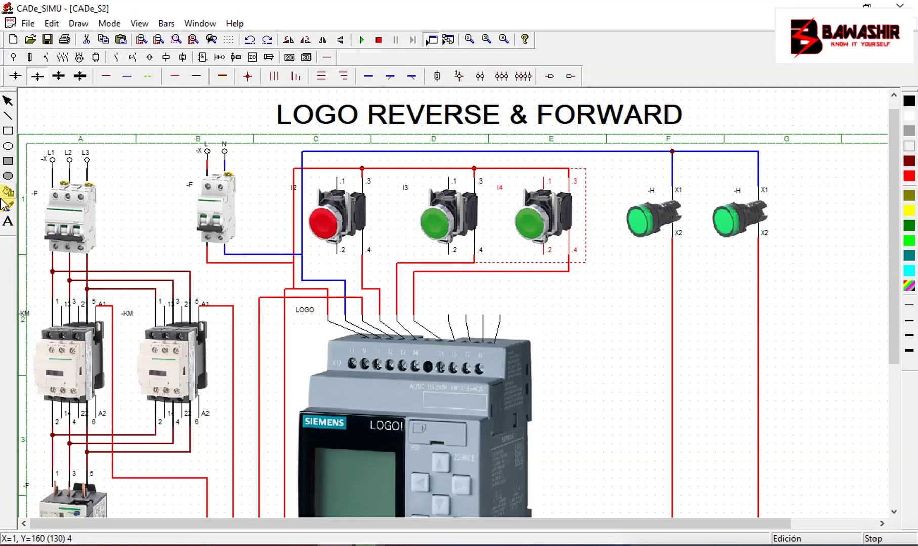
Step: Add a text label reading FORWARD above the LOGO module, below the pushbuttons
{"action": "left_click", "coordinate": [7, 221]}
{"action": "left_click", "coordinate": [518, 313]}
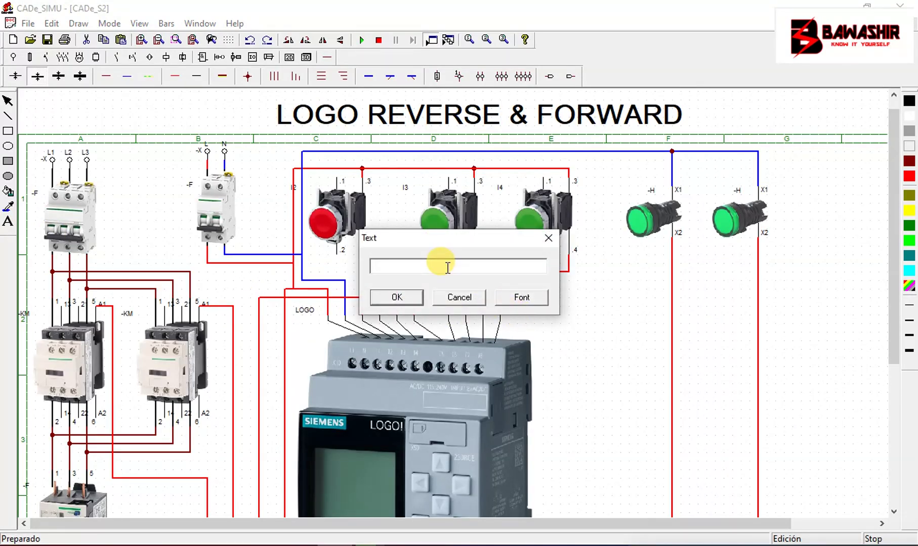
{"action": "type", "text": "FORWARD"}
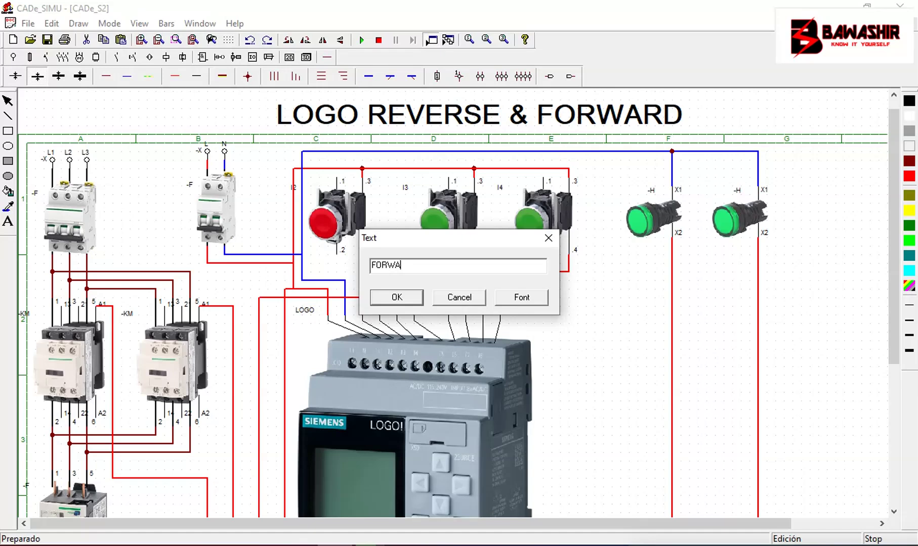
{"action": "left_click", "coordinate": [402, 299]}
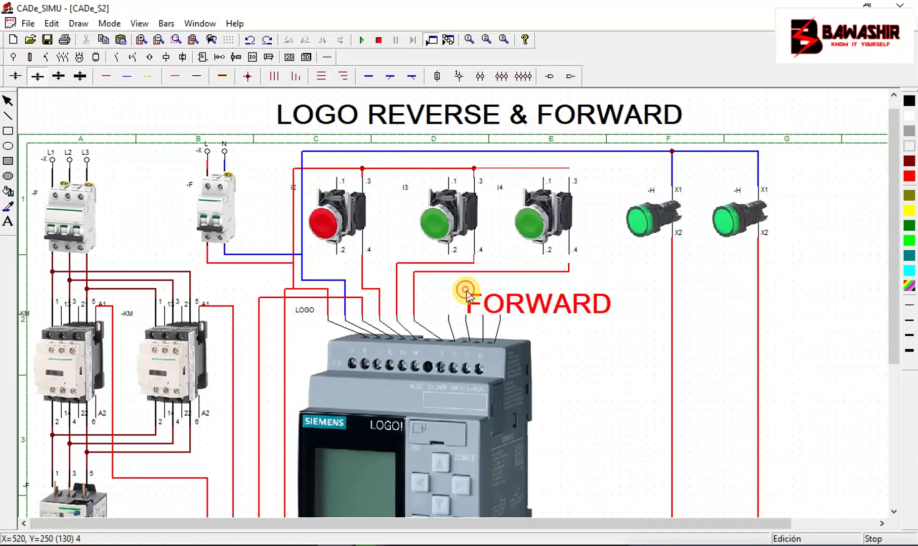
{"action": "left_click", "coordinate": [520, 303]}
Step: Reduce the font size of the FORWARD label to 16
{"action": "double_click", "coordinate": [521, 306]}
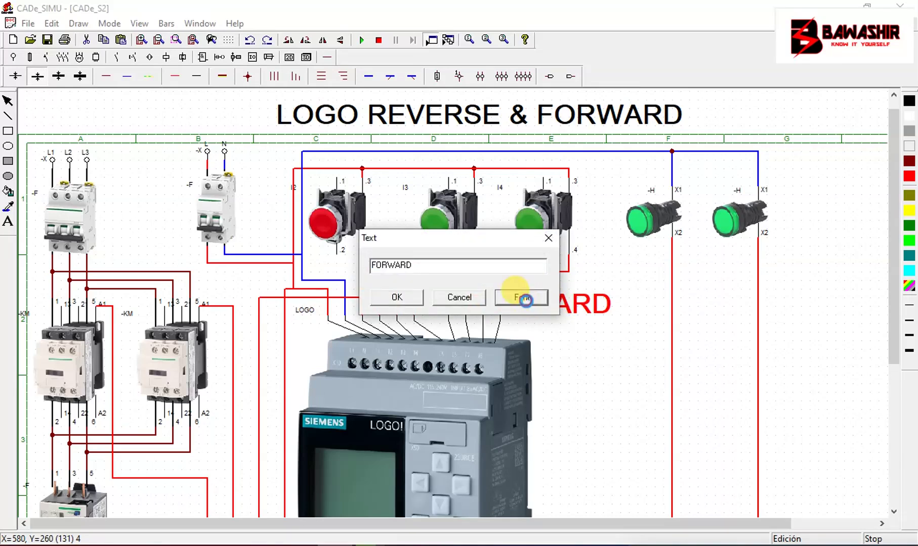
{"action": "left_click", "coordinate": [524, 298]}
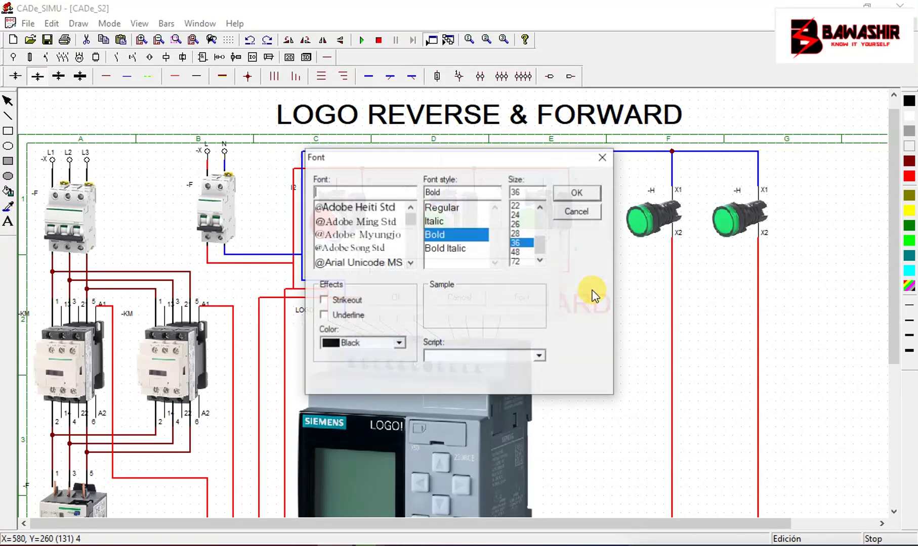
{"action": "left_click", "coordinate": [540, 206]}
{"action": "left_click", "coordinate": [516, 233]}
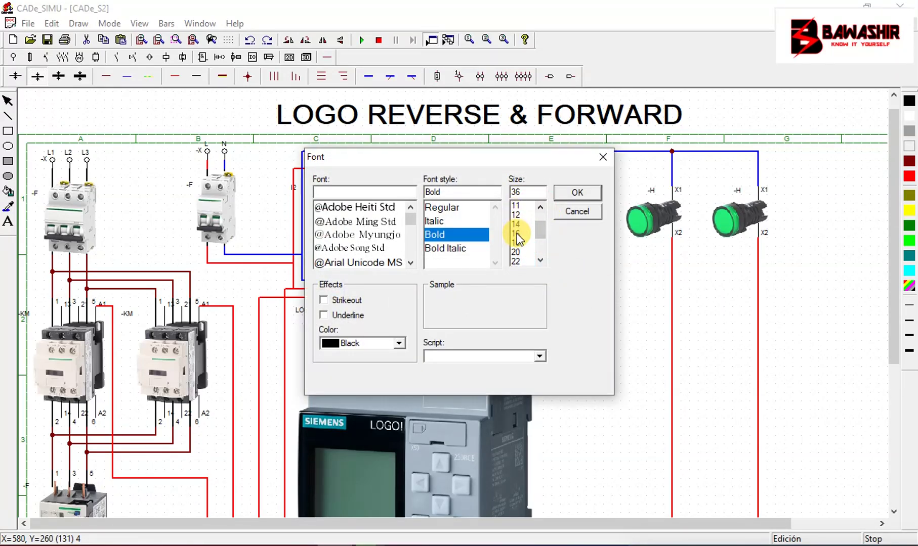
{"action": "left_click", "coordinate": [576, 191]}
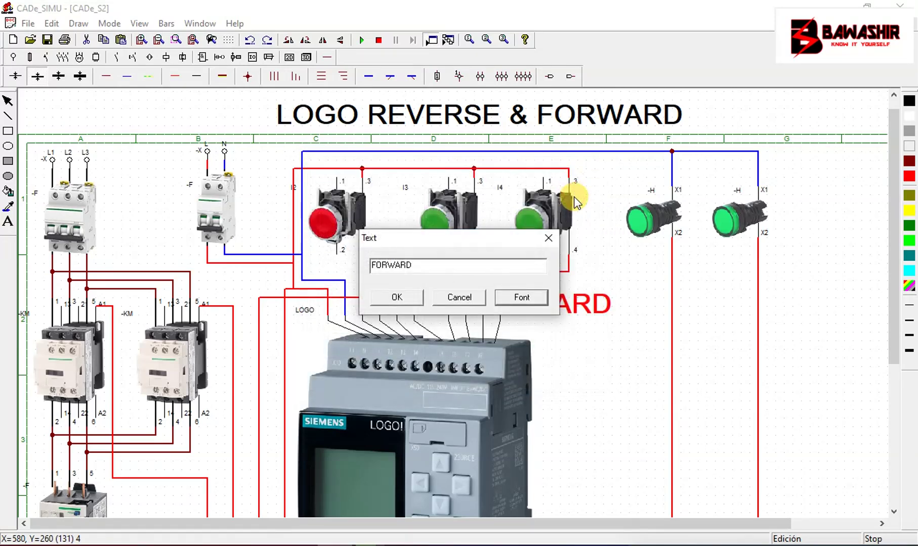
{"action": "left_click", "coordinate": [416, 299]}
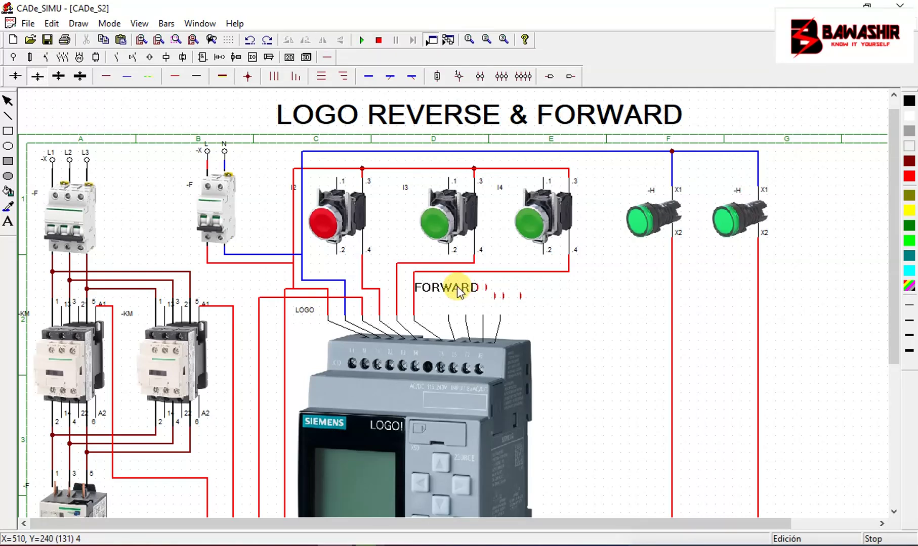
Step: Duplicate the FORWARD label and position one copy beneath the first green lamp
{"action": "left_click", "coordinate": [460, 290]}
{"action": "left_click", "coordinate": [461, 288]}
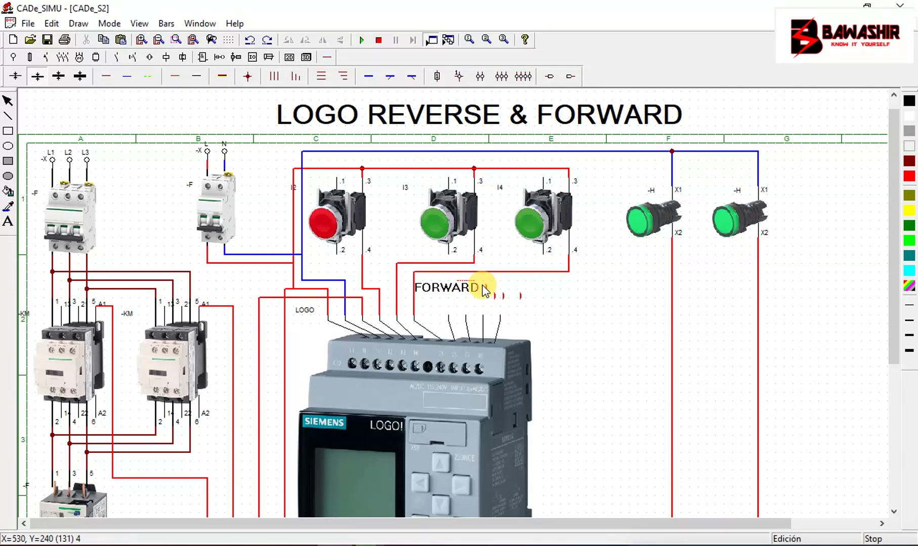
{"action": "left_click", "coordinate": [460, 288]}
{"action": "left_click", "coordinate": [443, 289]}
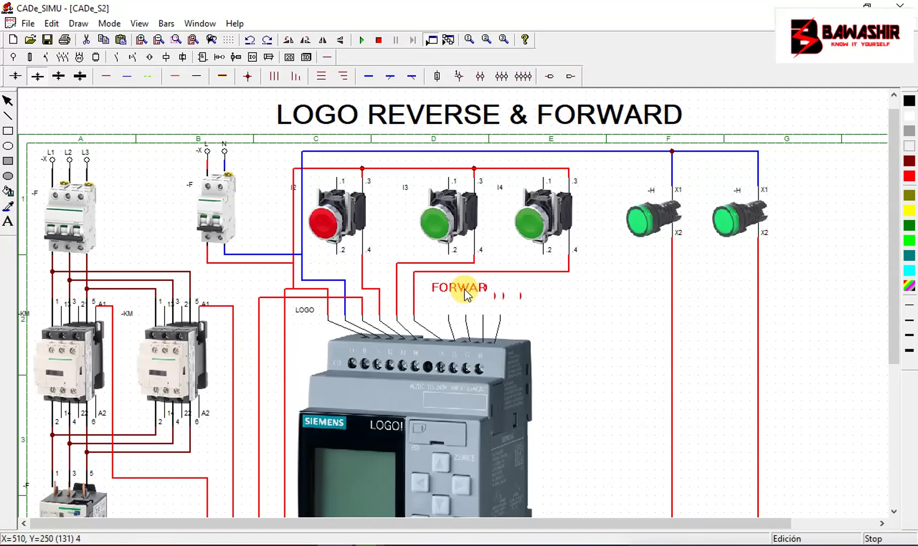
{"action": "left_click", "coordinate": [465, 294]}
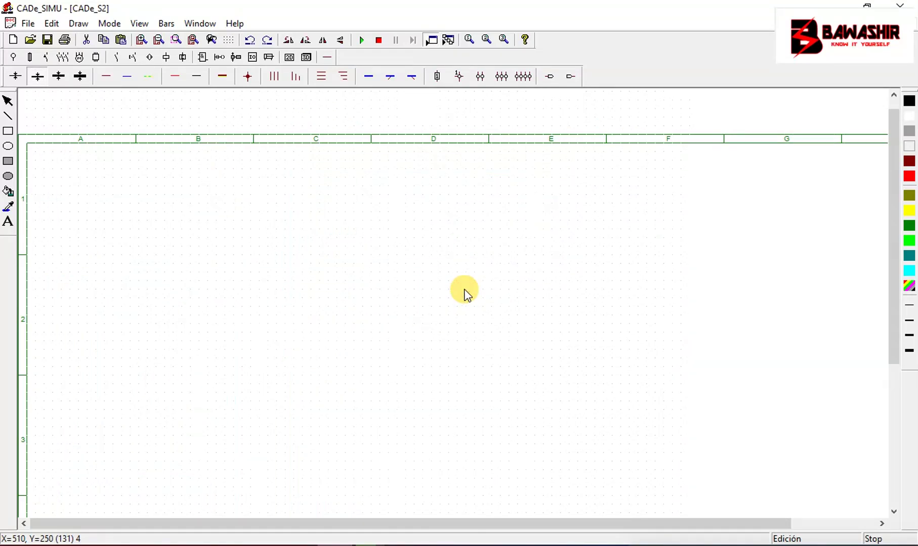
{"action": "left_click", "coordinate": [464, 286]}
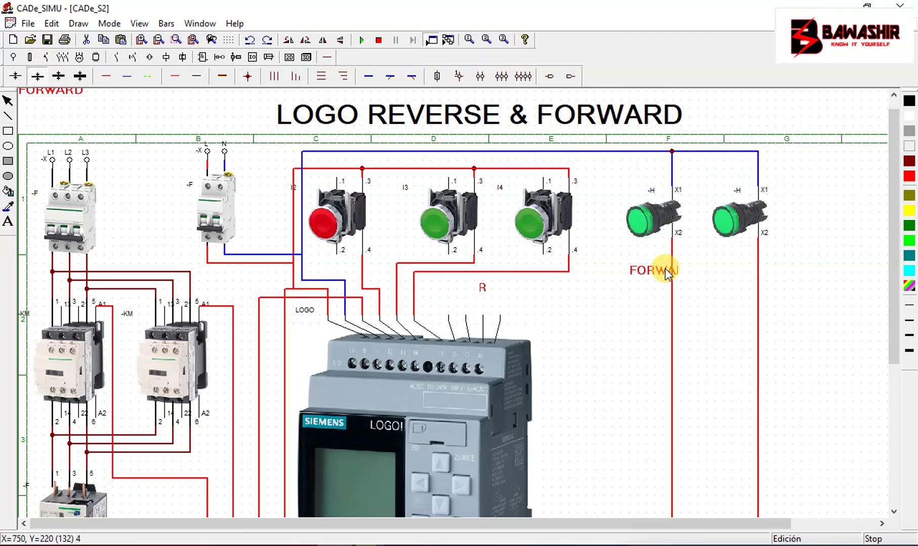
{"action": "left_click", "coordinate": [633, 263]}
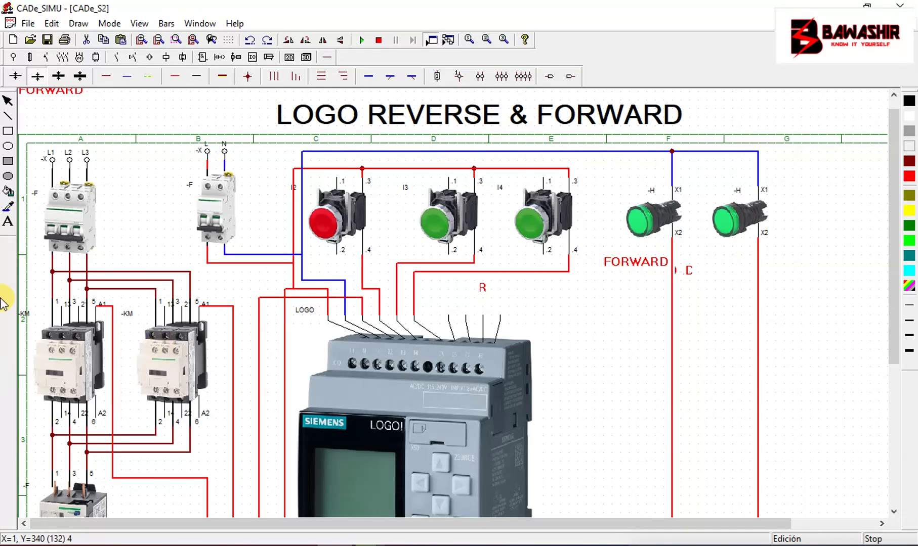
Step: Add a text label reading REVERSE beneath the second green lamp
{"action": "left_click", "coordinate": [574, 328]}
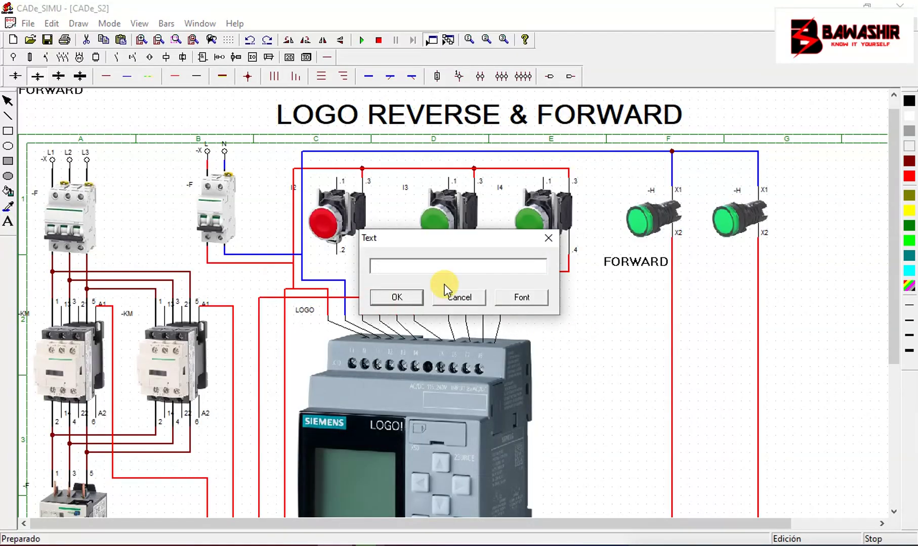
{"action": "type", "text": "REVERSE"}
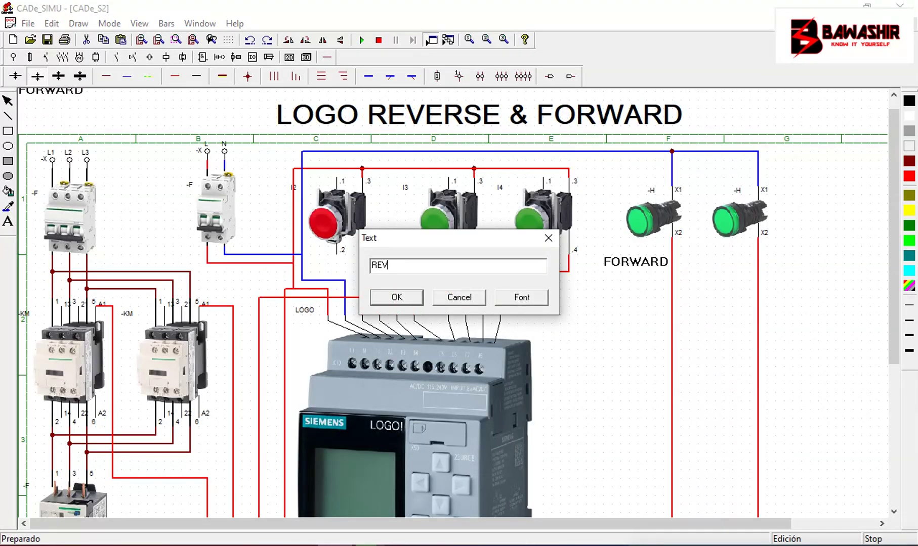
{"action": "left_click", "coordinate": [380, 298]}
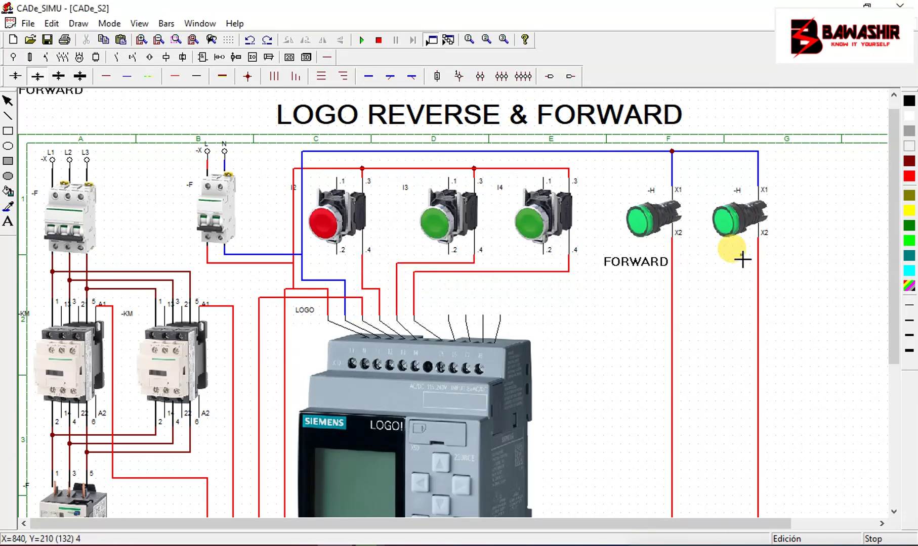
{"action": "left_click", "coordinate": [717, 266]}
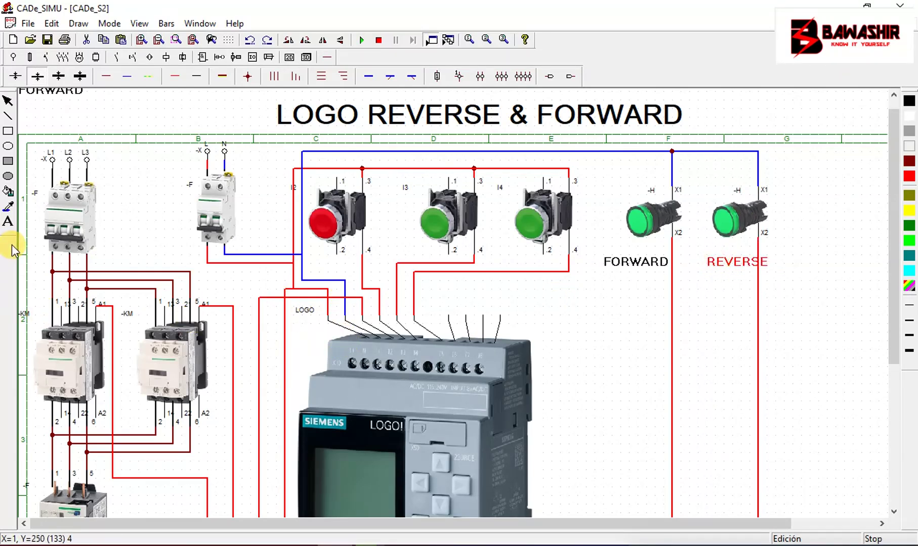
Step: Add a text label reading STOP beneath the red pushbutton
{"action": "left_click", "coordinate": [8, 221]}
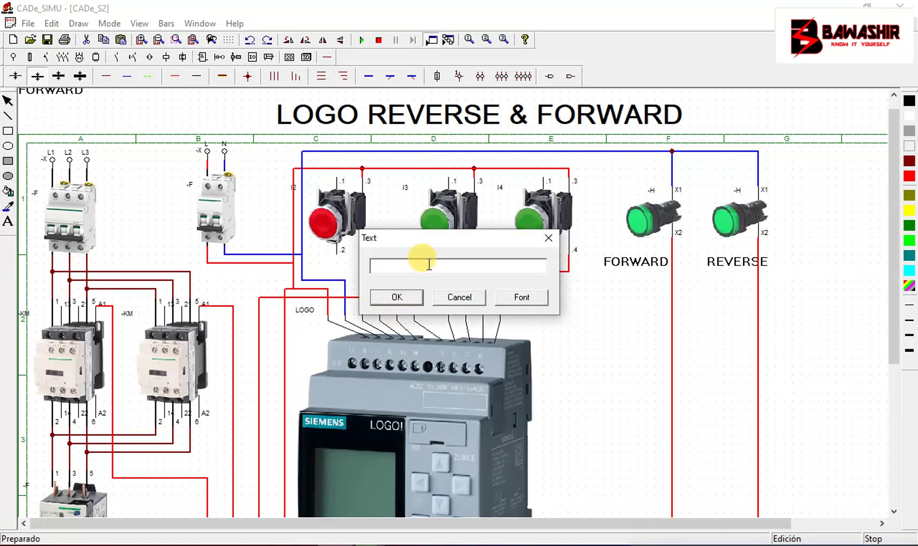
{"action": "type", "text": "STOP"}
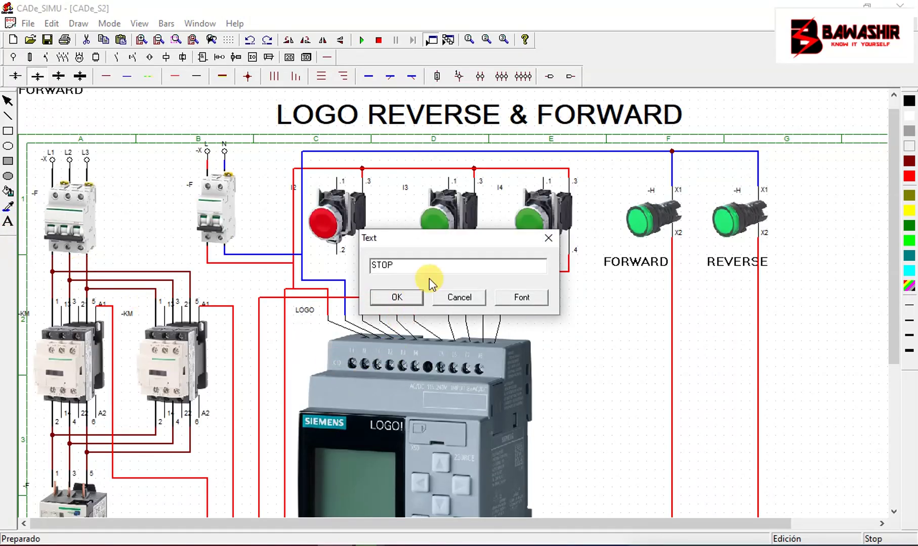
{"action": "left_click", "coordinate": [388, 295]}
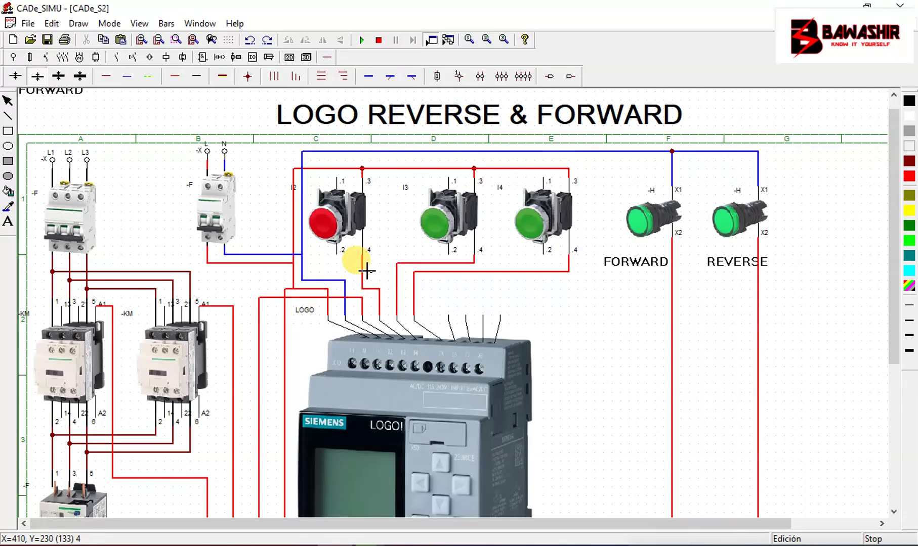
{"action": "left_click", "coordinate": [328, 272]}
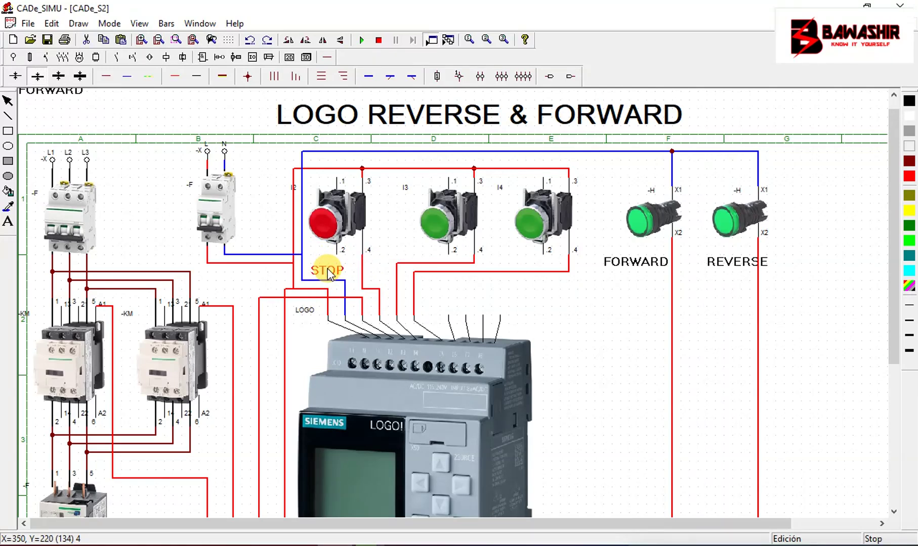
Step: Add a text label reading FX_START beneath the first green pushbutton
{"action": "left_click", "coordinate": [7, 221]}
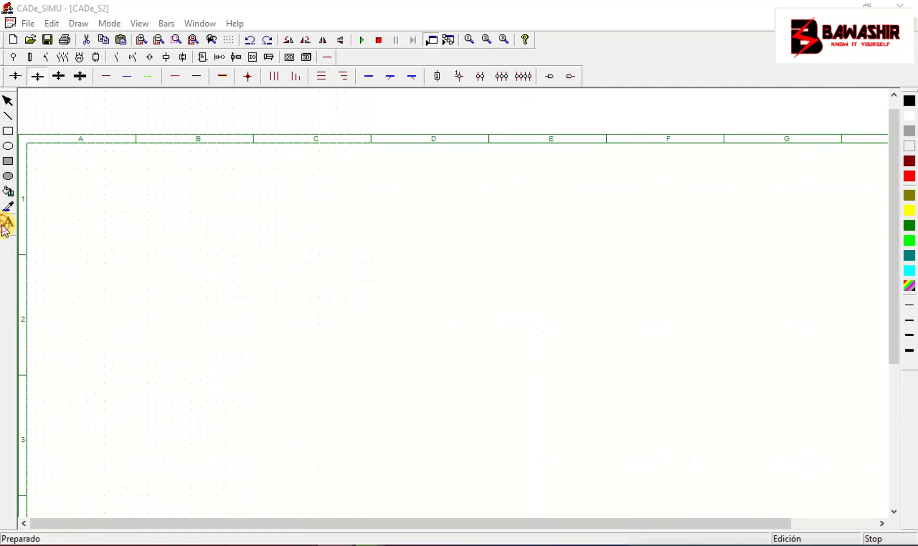
{"action": "left_click", "coordinate": [327, 291]}
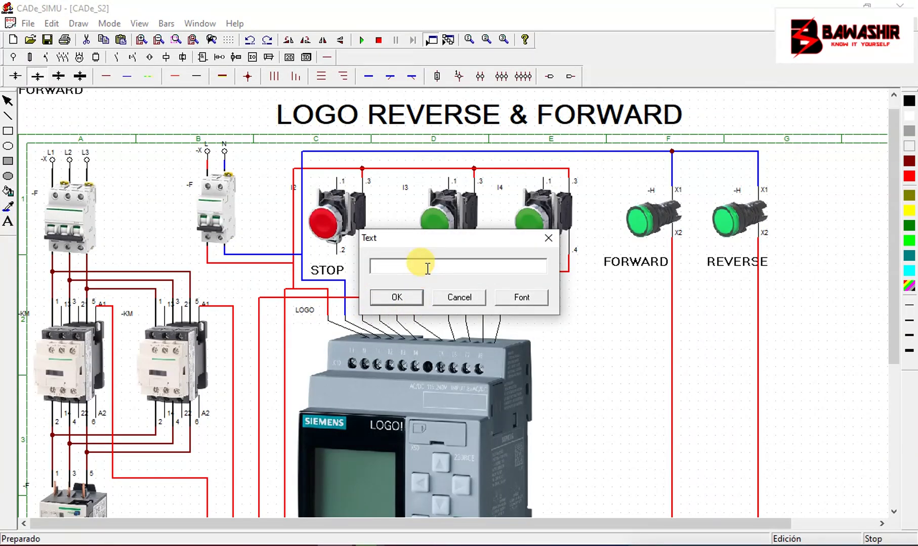
{"action": "type", "text": "FX_START"}
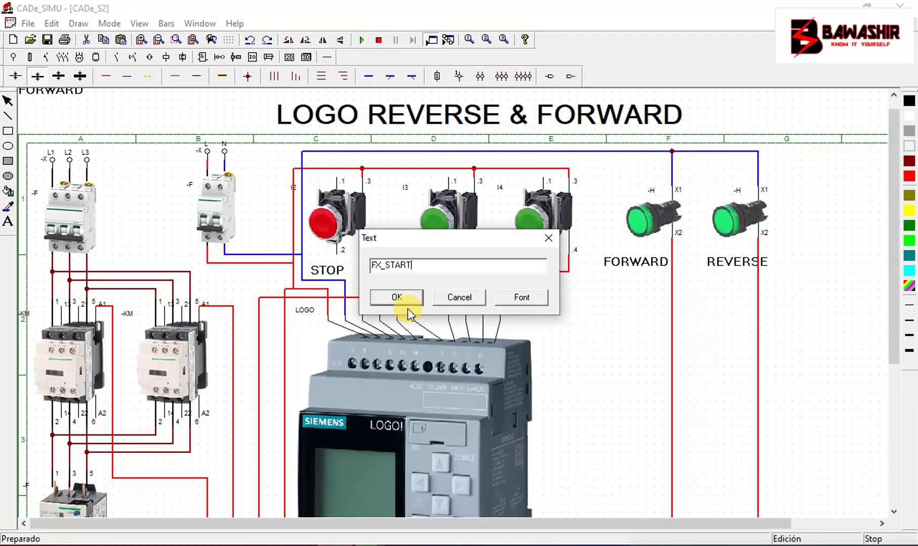
{"action": "left_click", "coordinate": [400, 297]}
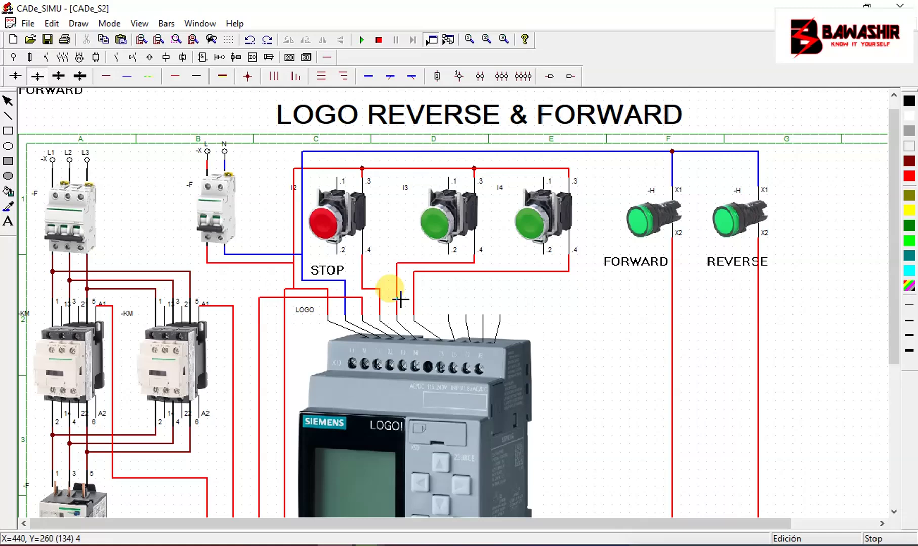
{"action": "left_click", "coordinate": [441, 285]}
{"action": "left_click_drag", "start_coordinate": [448, 285], "coordinate": [438, 285]}
Step: Add a text label reading RX_START beneath the second green pushbutton
{"action": "left_click", "coordinate": [8, 223]}
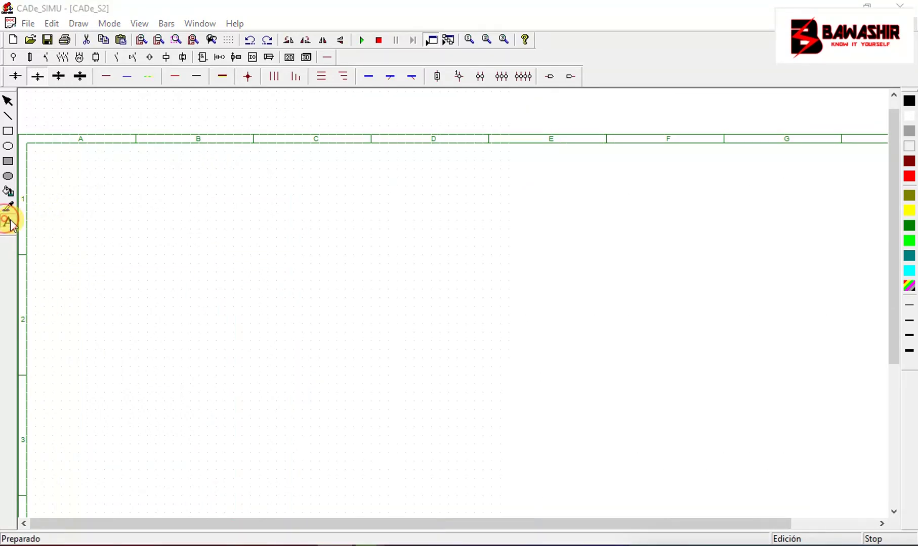
{"action": "type", "text": "RX_START"}
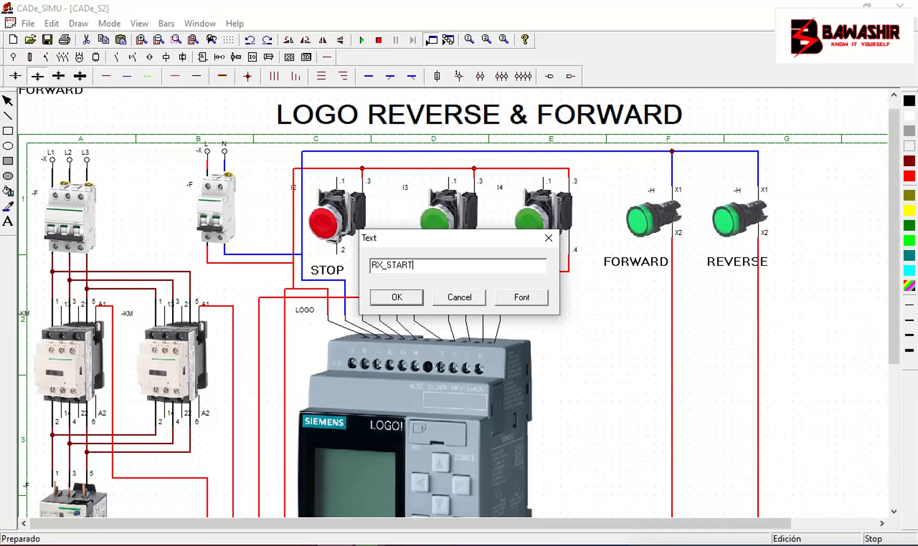
{"action": "left_click", "coordinate": [407, 298]}
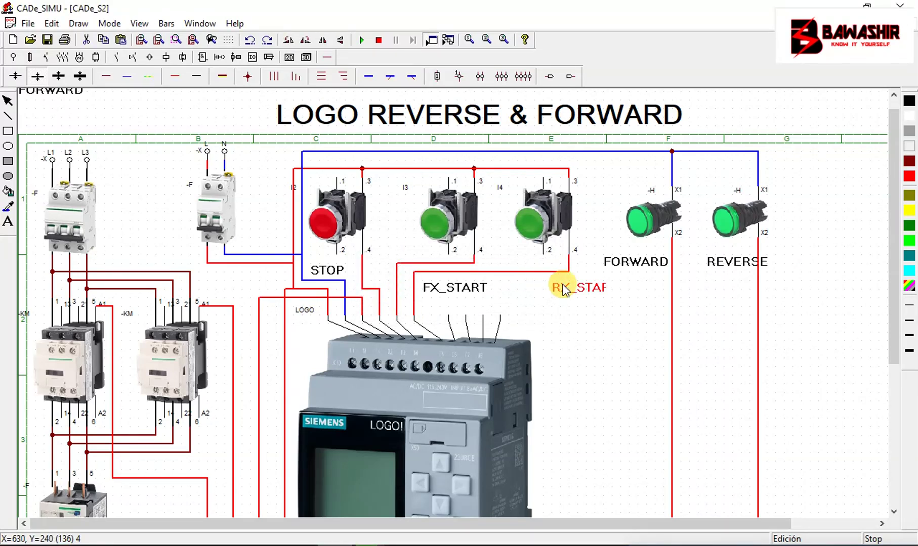
{"action": "left_click", "coordinate": [559, 285]}
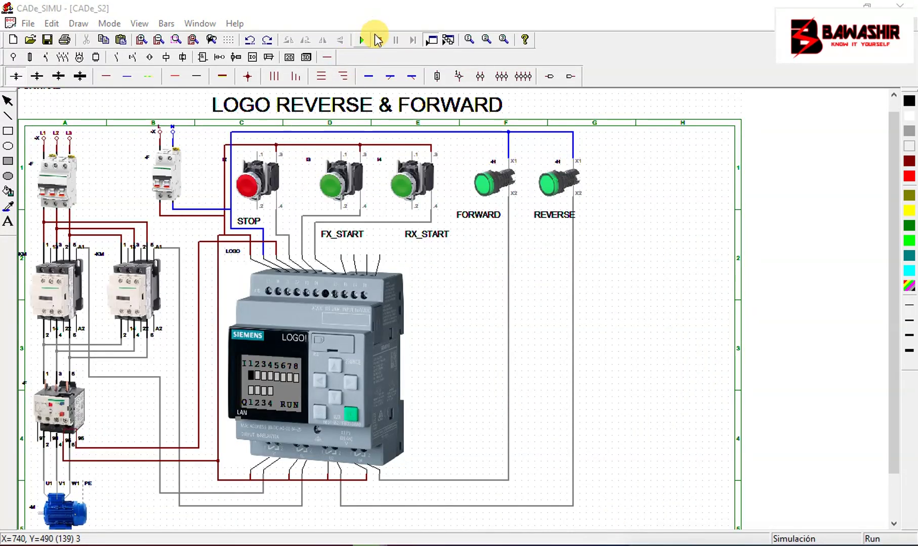
Step: Stop the simulation and delete the long vertical wire running down from the FORWARD lamp's X2 terminal
{"action": "left_click", "coordinate": [377, 41]}
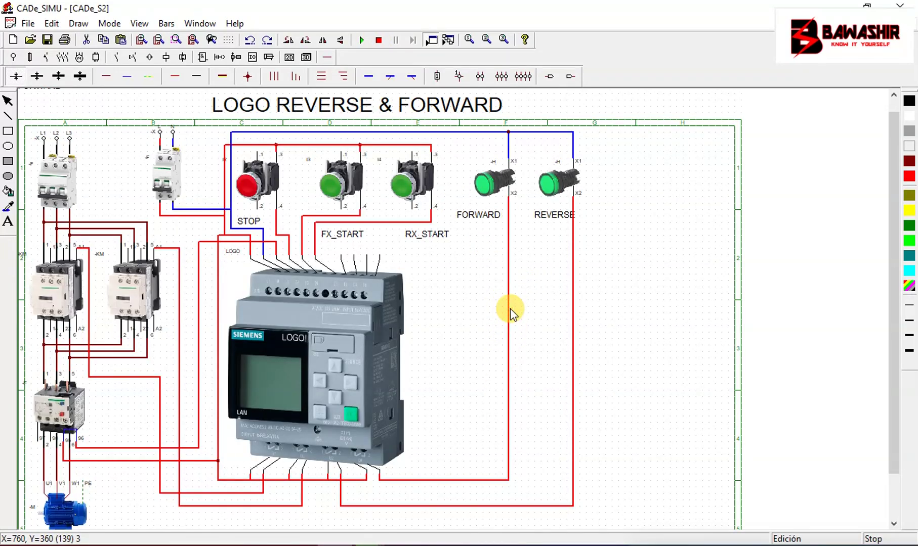
{"action": "key", "text": "Delete"}
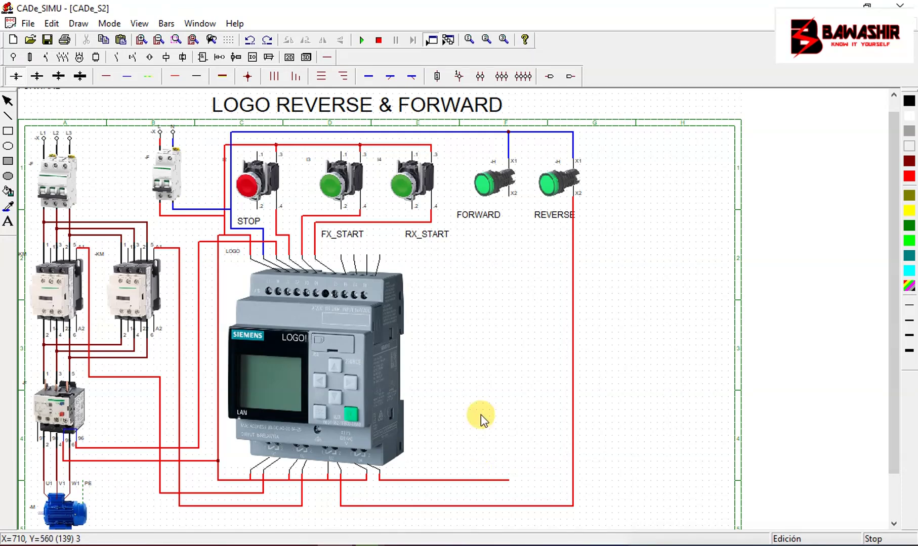
{"action": "left_click", "coordinate": [176, 75]}
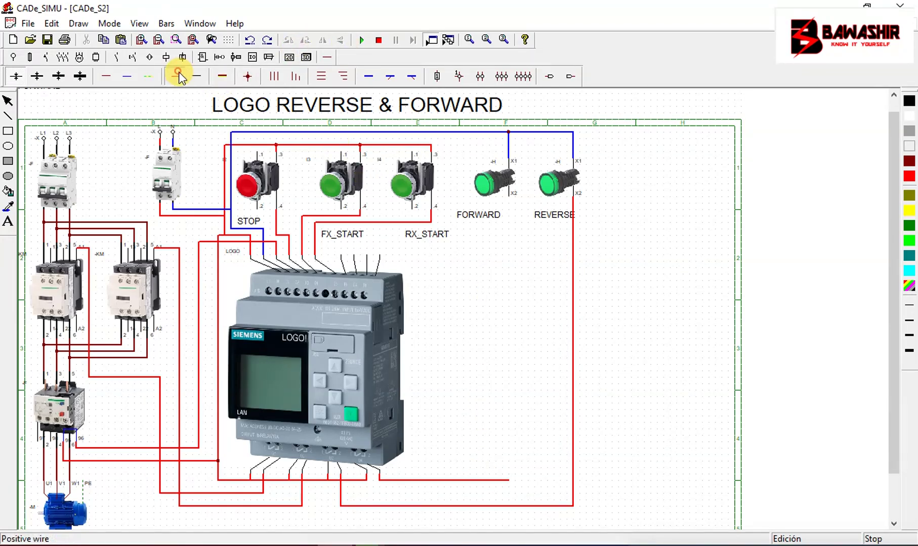
{"action": "left_click", "coordinate": [511, 199]}
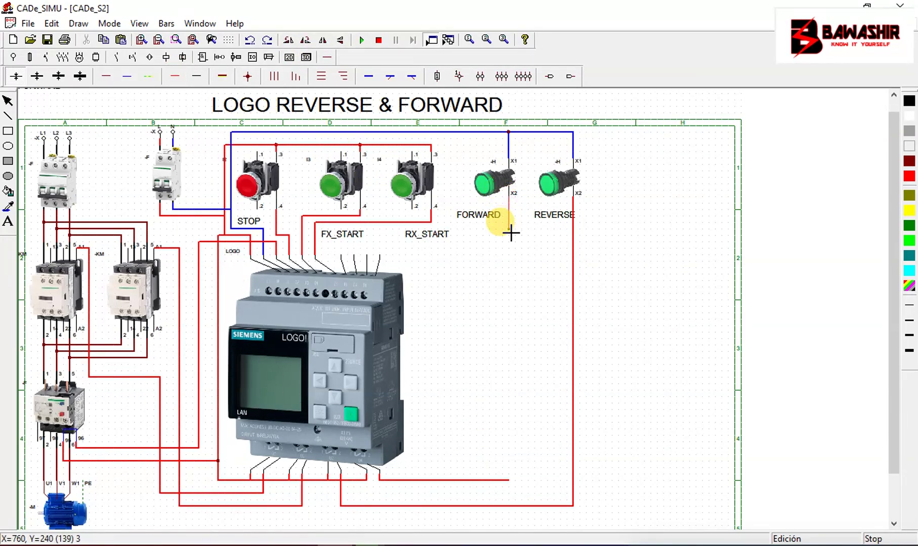
{"action": "left_click", "coordinate": [510, 231]}
{"action": "key", "text": "ctrl+z"}
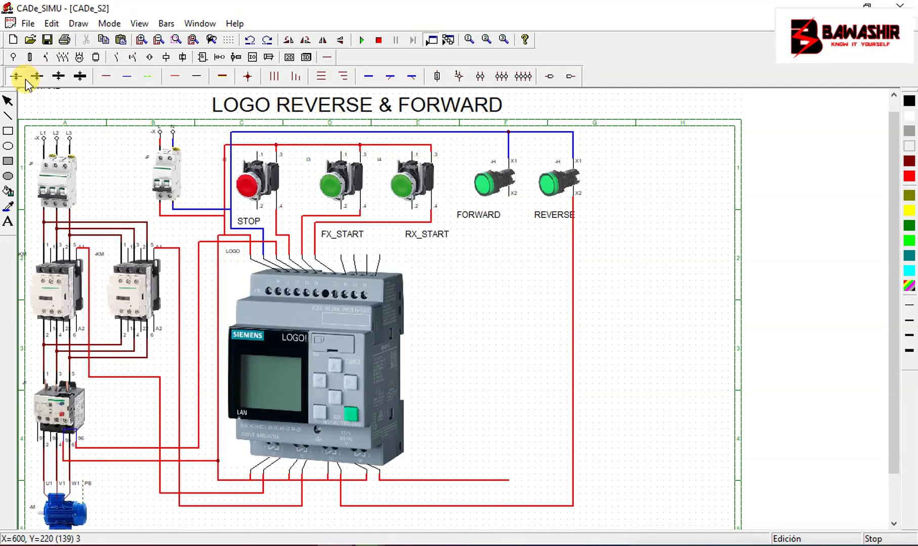
Step: Delete the remaining horizontal and vertical wire segments that linked the two lamps to the LOGO! outputs
{"action": "left_click", "coordinate": [38, 77]}
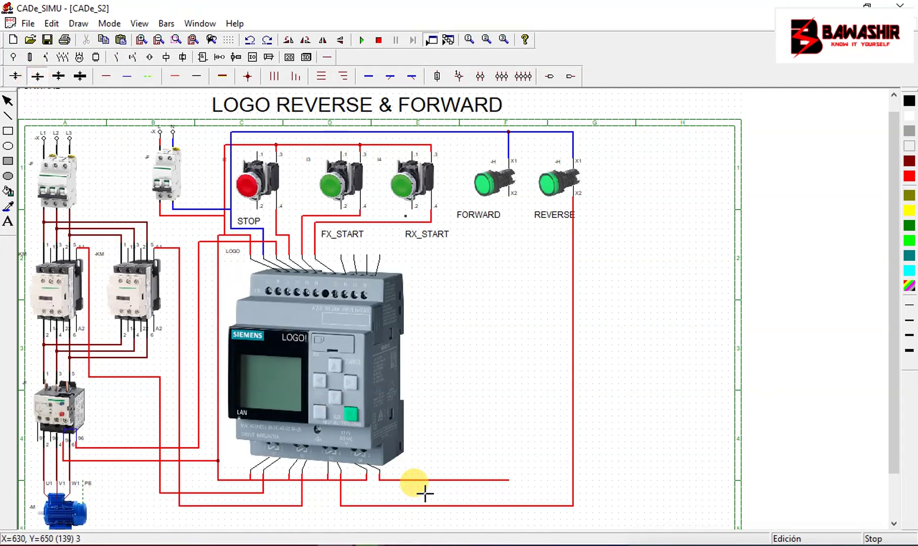
{"action": "right_click", "coordinate": [426, 492]}
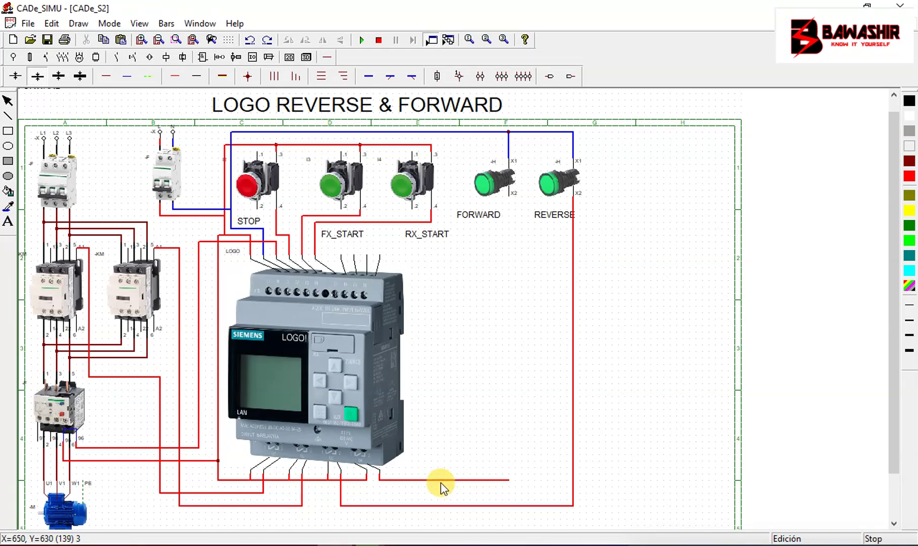
{"action": "key", "text": "Delete"}
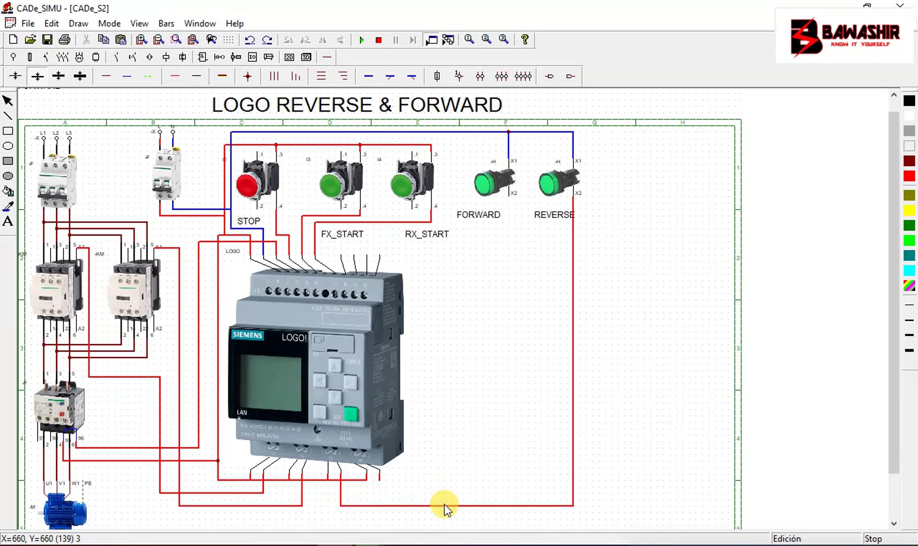
{"action": "left_click", "coordinate": [444, 506]}
{"action": "key", "text": "Delete"}
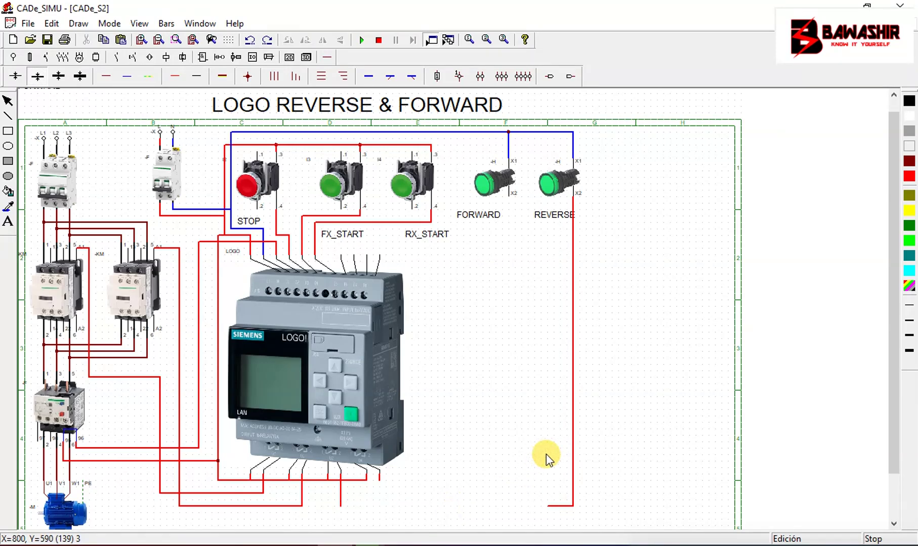
{"action": "left_click", "coordinate": [576, 433]}
{"action": "key", "text": "Delete"}
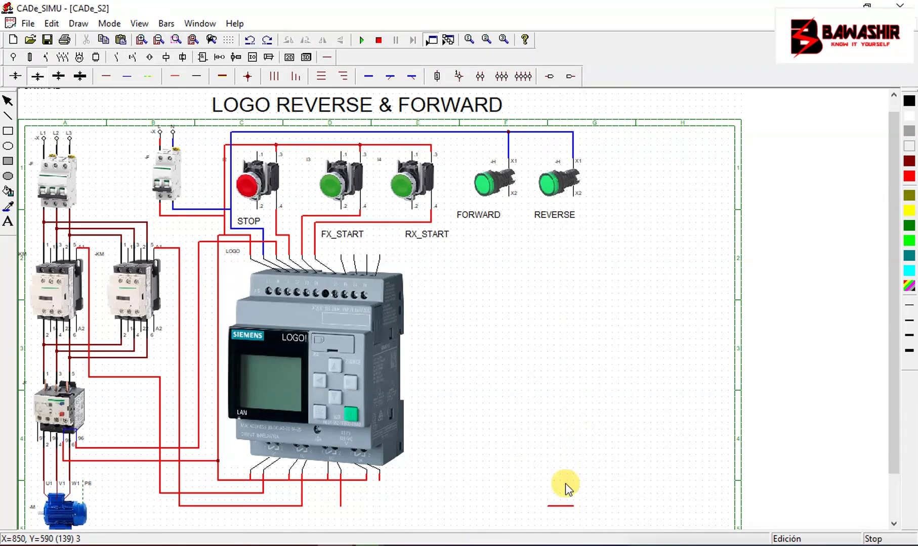
{"action": "left_click", "coordinate": [561, 507]}
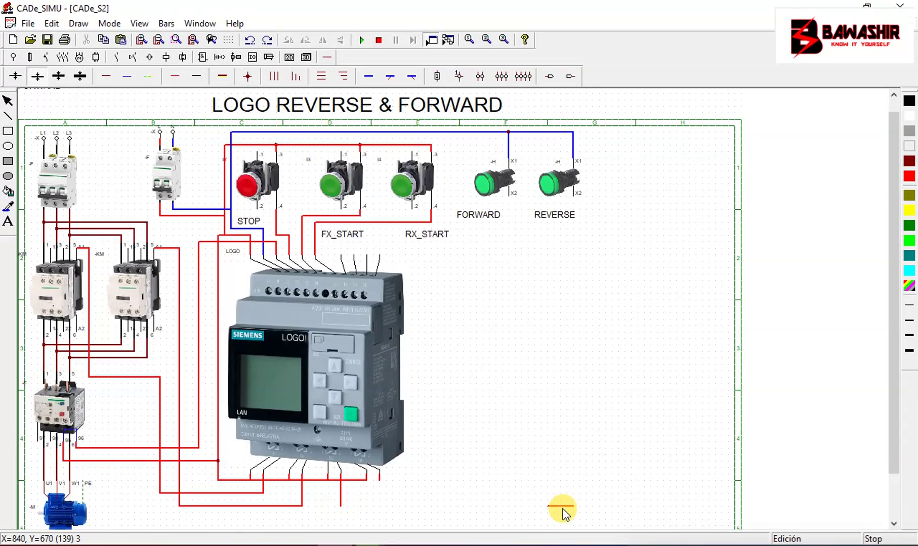
{"action": "key", "text": "Delete"}
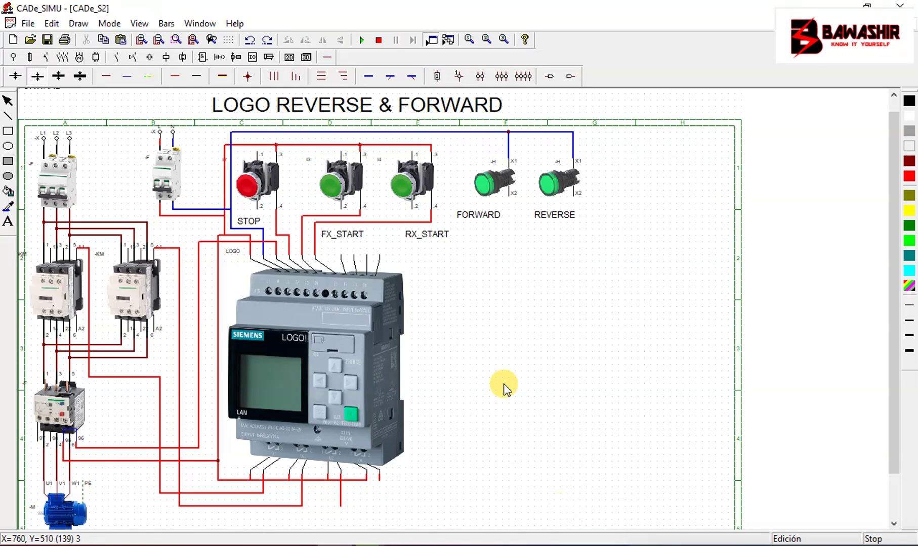
Step: Route a red wire from the FORWARD lamp's X2 terminal, close along the LOGO! module's side, to its fourth output
{"action": "left_click", "coordinate": [151, 76]}
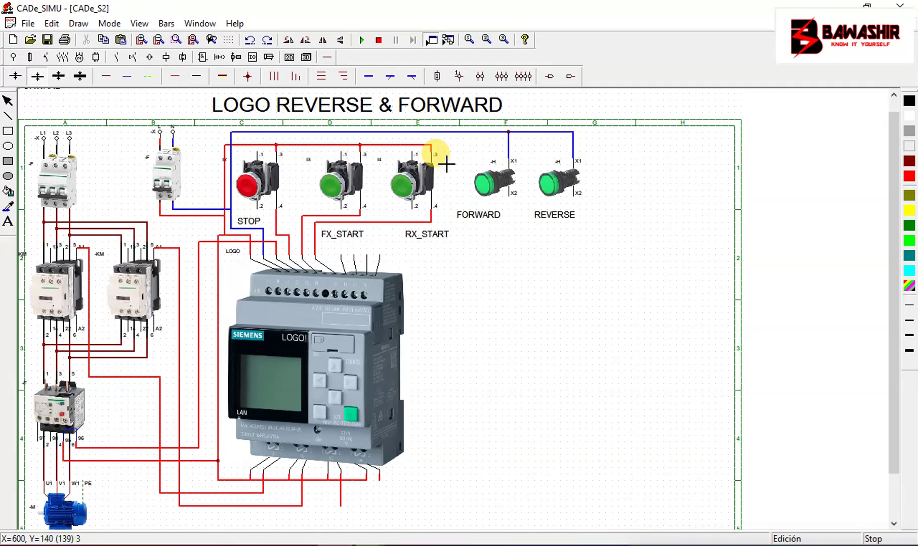
{"action": "left_click_drag", "start_coordinate": [512, 199], "coordinate": [511, 247]}
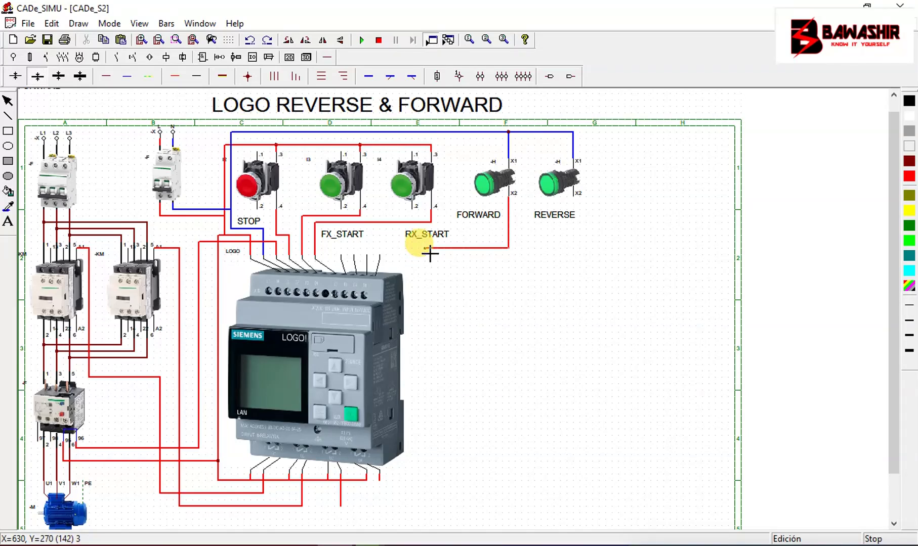
{"action": "left_click_drag", "start_coordinate": [430, 254], "coordinate": [424, 480]}
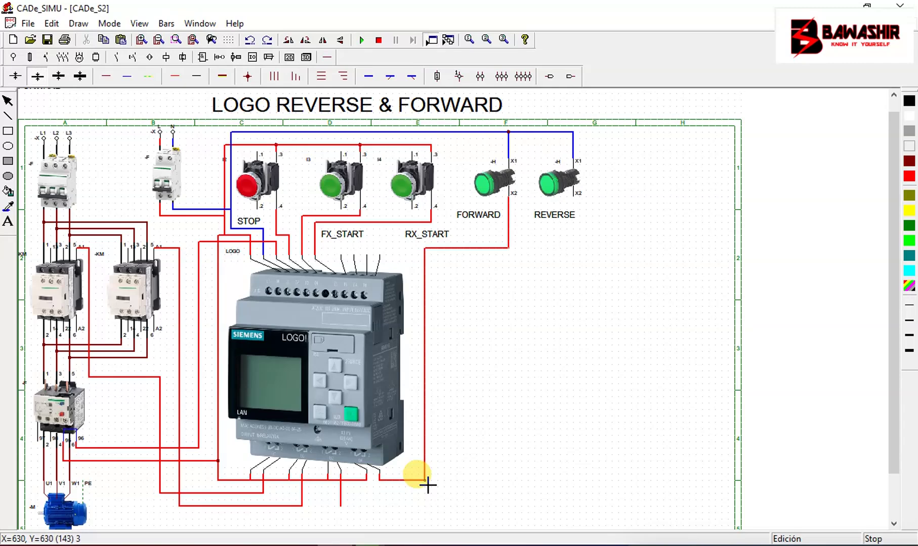
Step: Route a red wire from below the REVERSE lamp's X2 terminal, parallel to the FORWARD wire, to the LOGO! module's third output
{"action": "mouse_move", "coordinate": [577, 202]}
{"action": "left_mouse_down"}
{"action": "mouse_move", "coordinate": [568, 254]}
{"action": "mouse_move", "coordinate": [581, 269]}
{"action": "left_mouse_up"}
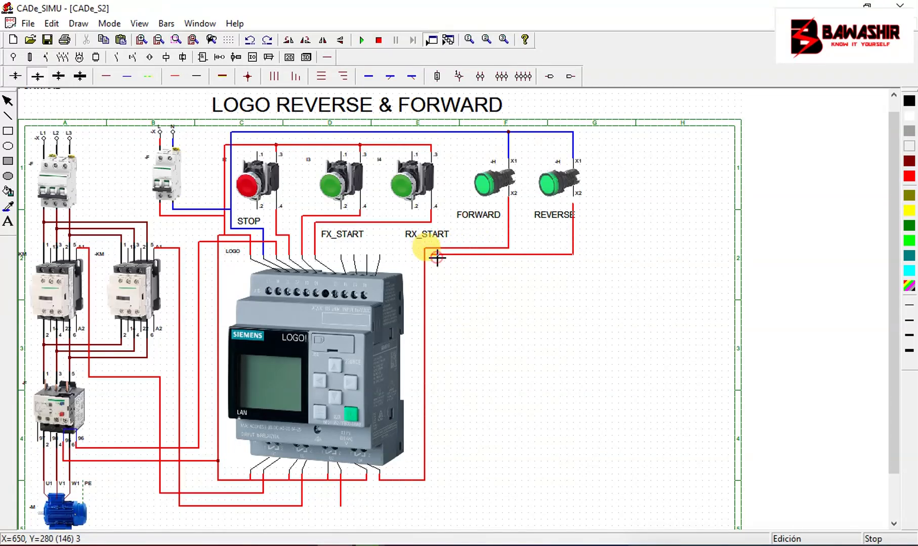
{"action": "left_click_drag", "start_coordinate": [435, 263], "coordinate": [436, 502]}
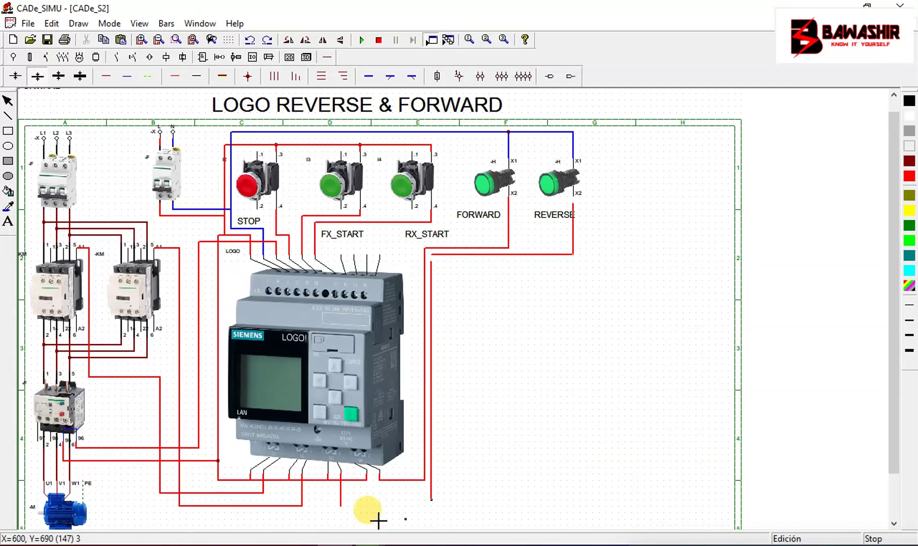
{"action": "left_click_drag", "start_coordinate": [344, 510], "coordinate": [434, 512]}
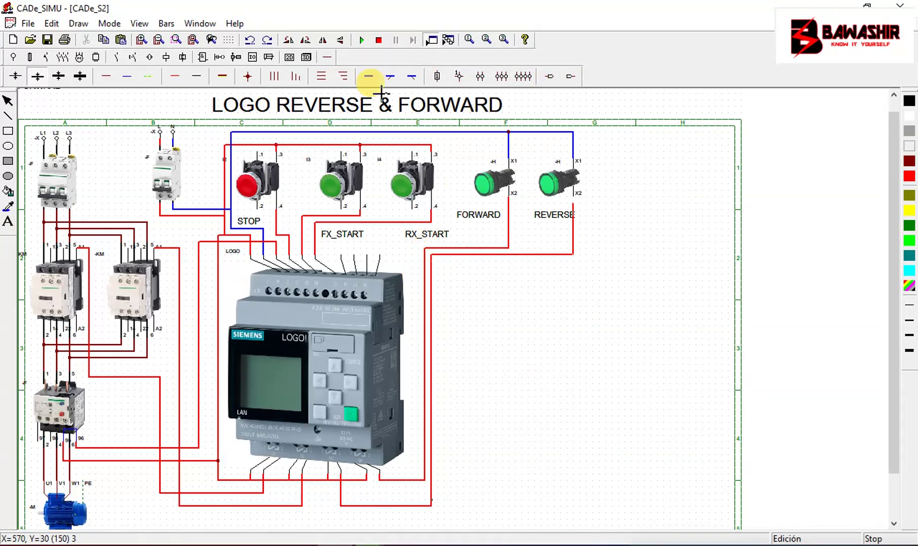
Step: Place a positive supply terminal beside the LOGO! module and a negative supply terminal at the far side of the free area
{"action": "left_click", "coordinate": [13, 57]}
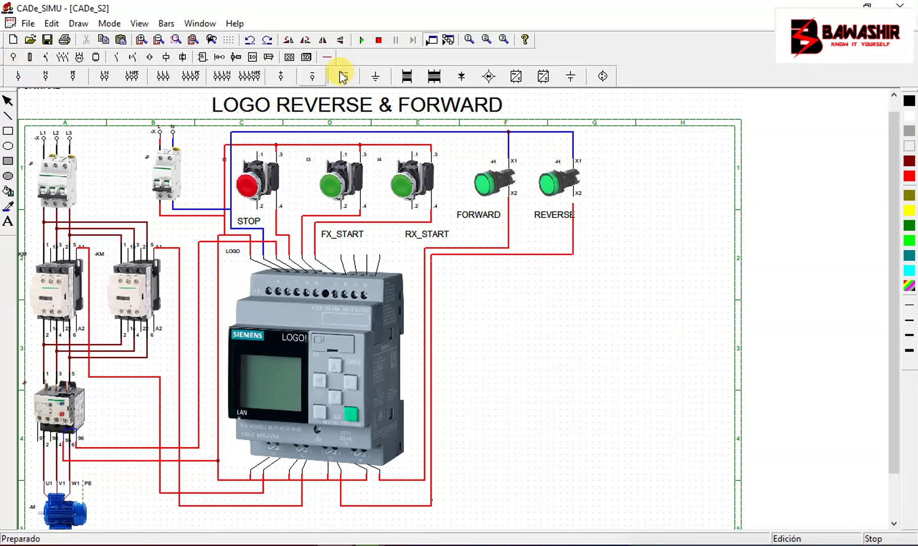
{"action": "left_click", "coordinate": [281, 77]}
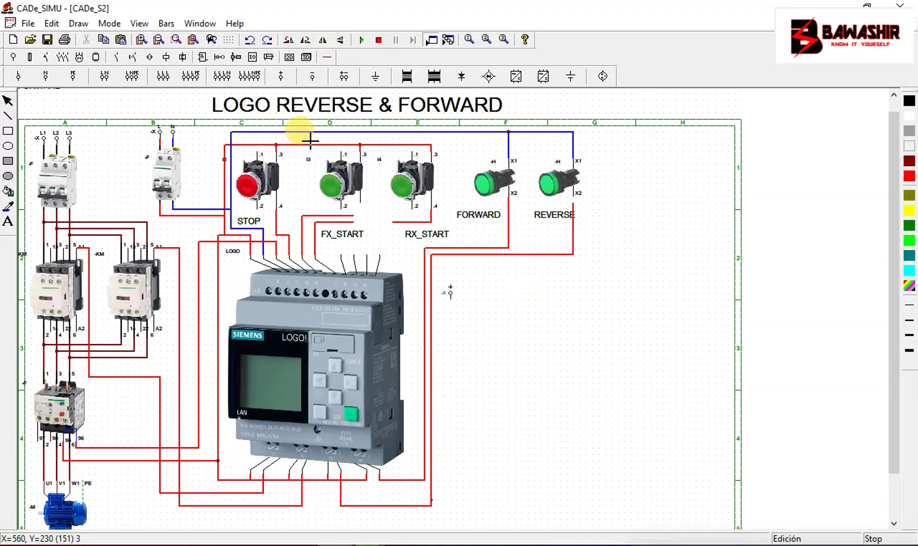
{"action": "left_click", "coordinate": [312, 77]}
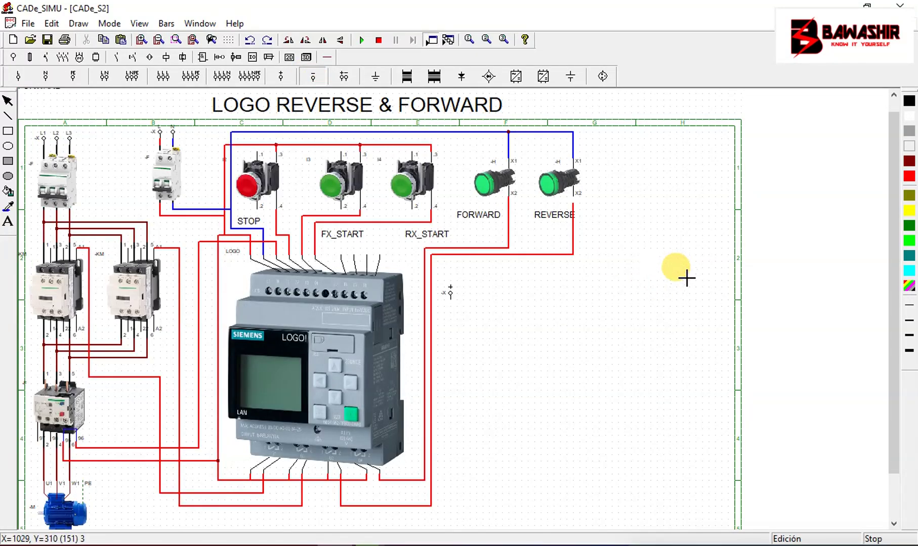
{"action": "left_click", "coordinate": [713, 297]}
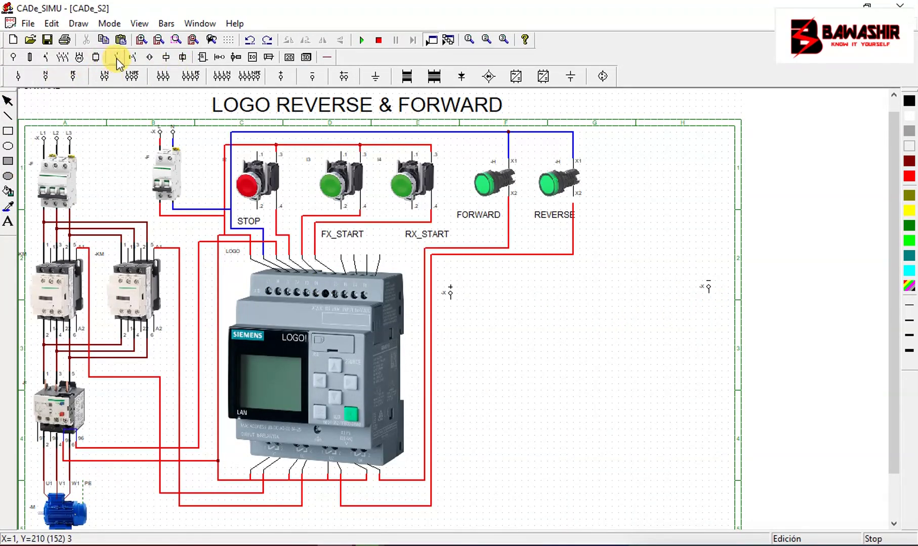
Step: Place a normally open ladder contact just below the positive supply terminal
{"action": "left_click", "coordinate": [223, 57]}
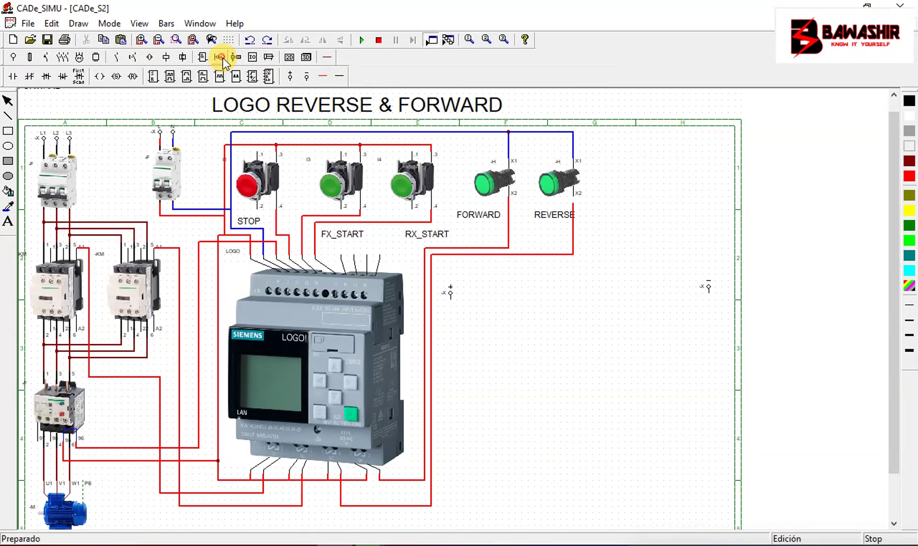
{"action": "left_click", "coordinate": [13, 77]}
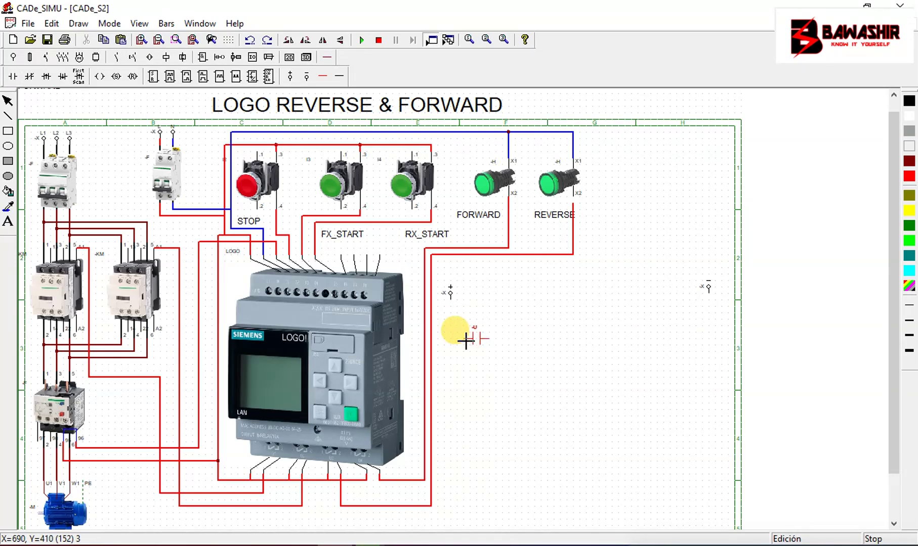
{"action": "left_click", "coordinate": [466, 341]}
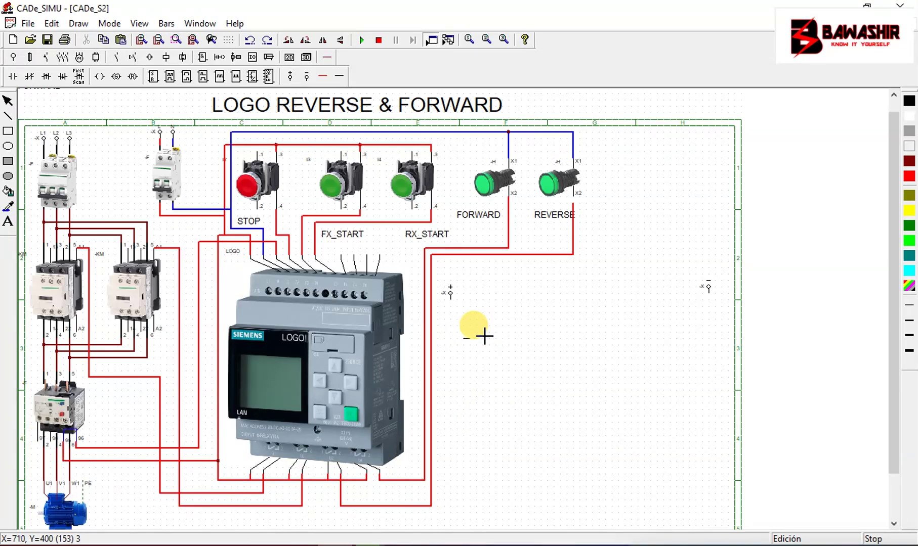
{"action": "left_click", "coordinate": [141, 39]}
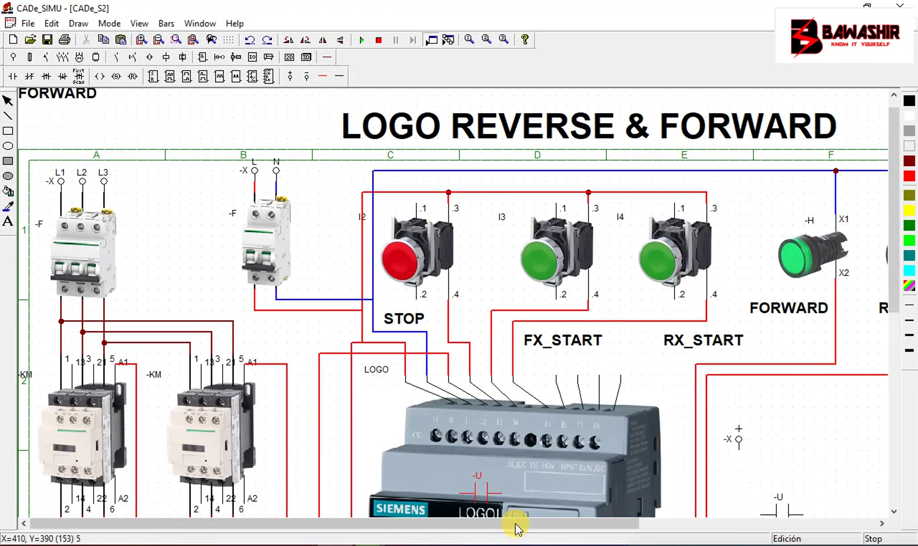
{"action": "left_click_drag", "start_coordinate": [516, 528], "coordinate": [713, 511]}
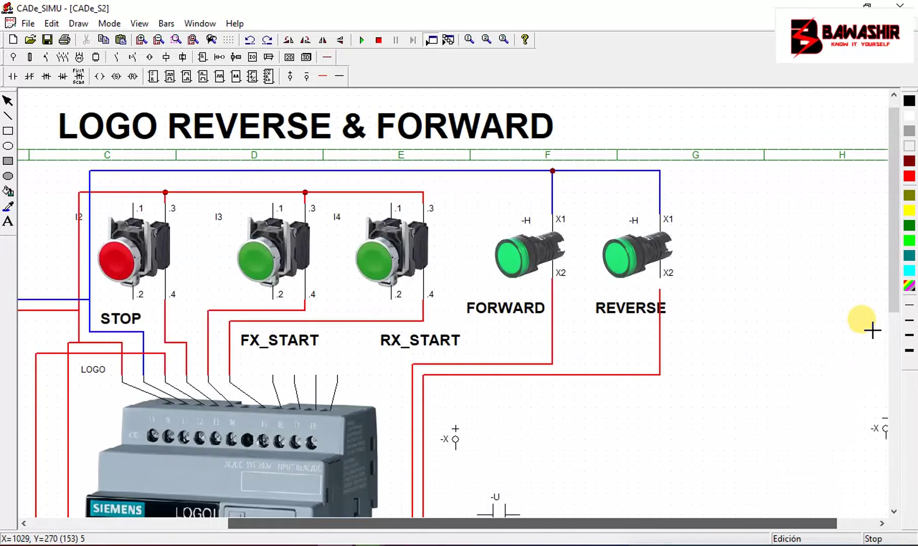
Step: Place a normally closed ladder contact after the existing normally open contact, on the same rung
{"action": "left_click_drag", "start_coordinate": [896, 296], "coordinate": [893, 471]}
{"action": "left_click_drag", "start_coordinate": [680, 523], "coordinate": [721, 515]}
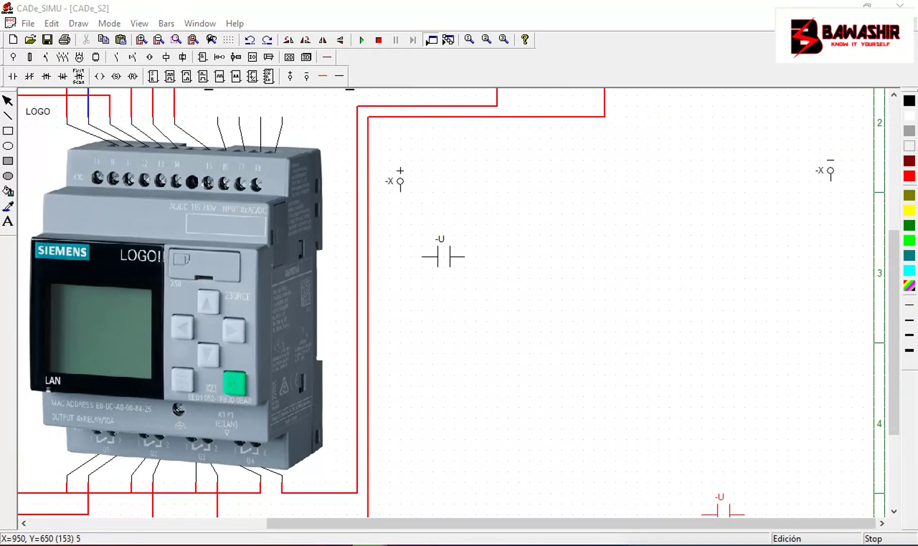
{"action": "left_click", "coordinate": [34, 72]}
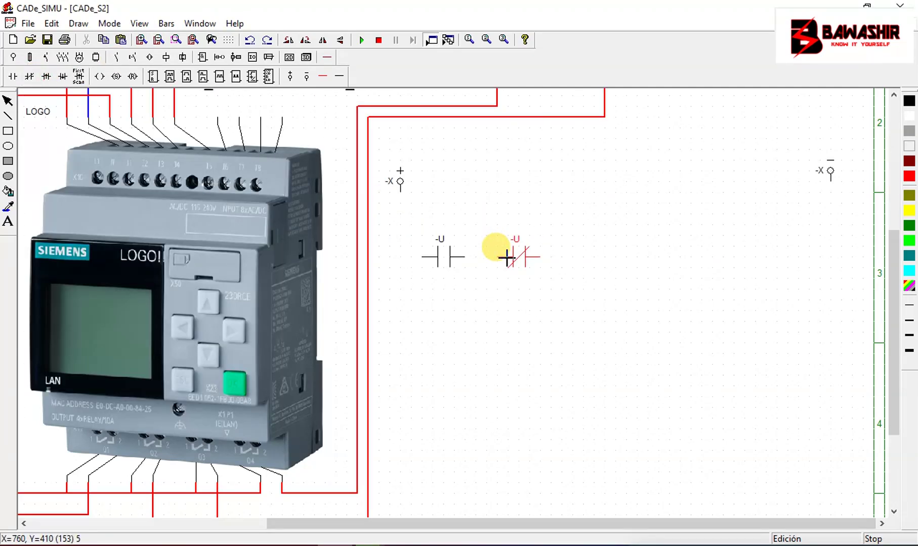
{"action": "left_click", "coordinate": [506, 258]}
Step: Place two normally open contacts, one above the other, beyond the normally closed contact, and add a coil at the end of the first rung
{"action": "left_click", "coordinate": [13, 76]}
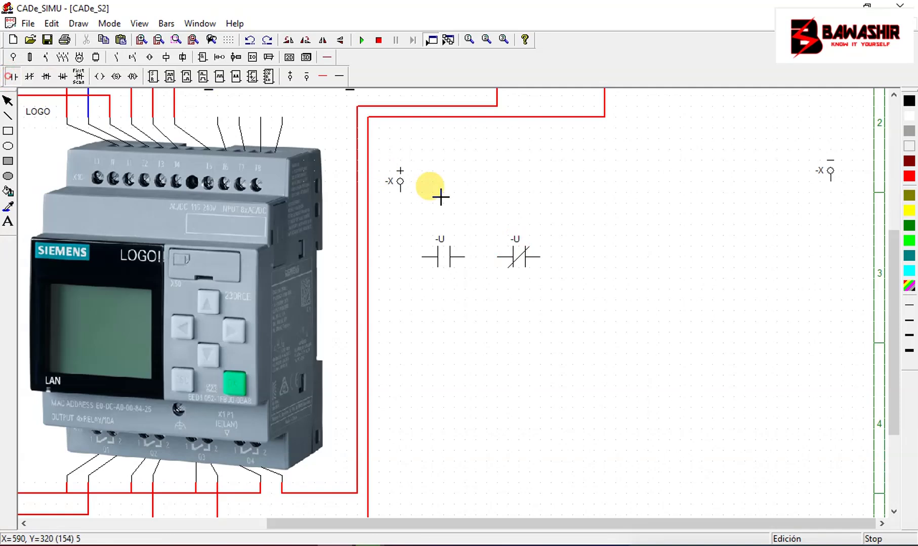
{"action": "left_click", "coordinate": [601, 262]}
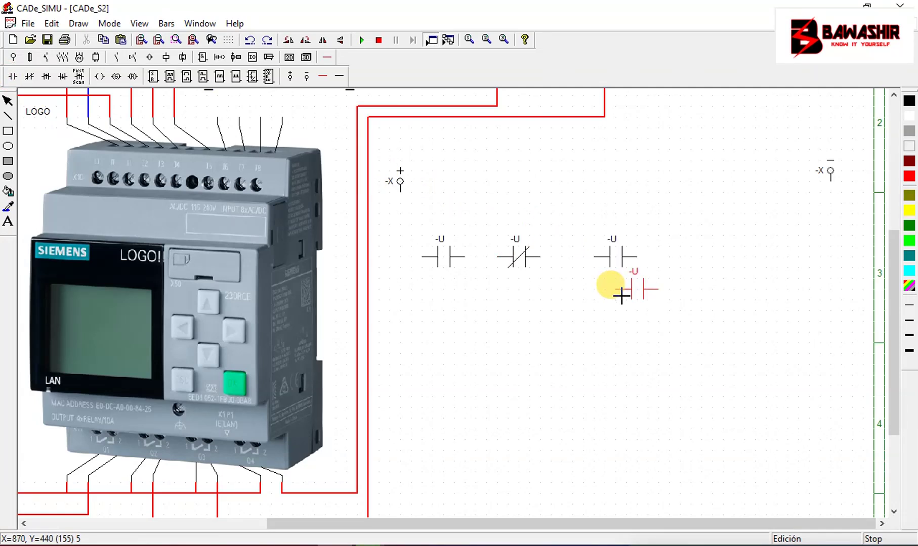
{"action": "left_click", "coordinate": [597, 318]}
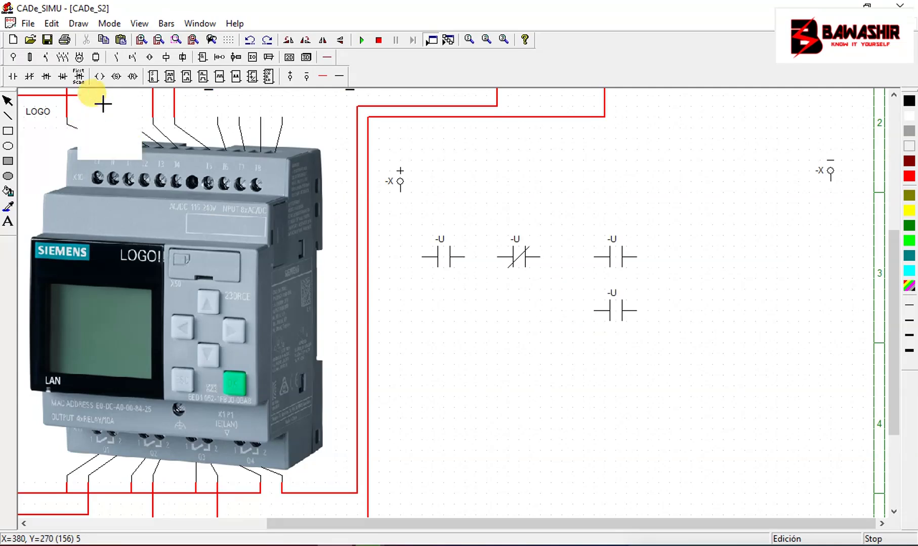
{"action": "left_click", "coordinate": [101, 76]}
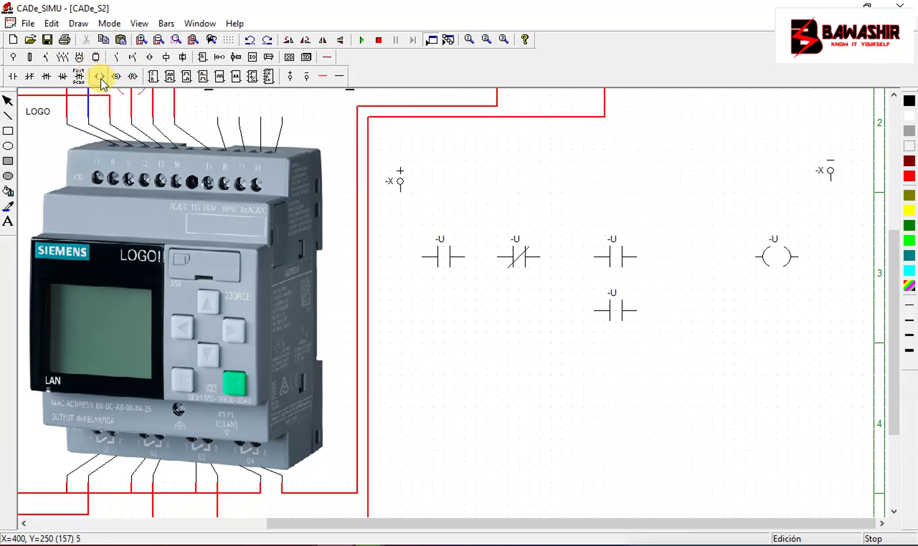
Step: Place a second stacked pair of normally open contacts below the first pair, with a coil at the end of that rung
{"action": "left_click", "coordinate": [13, 77]}
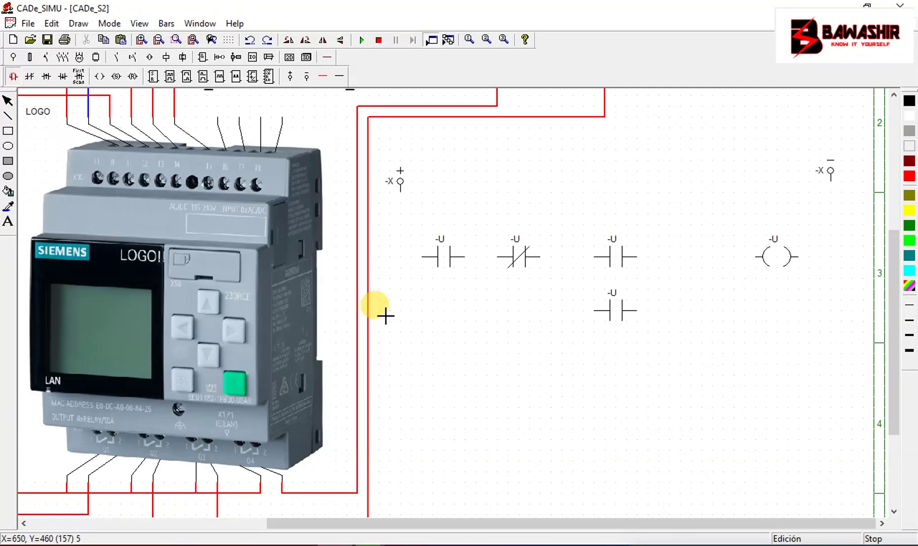
{"action": "left_click", "coordinate": [599, 389]}
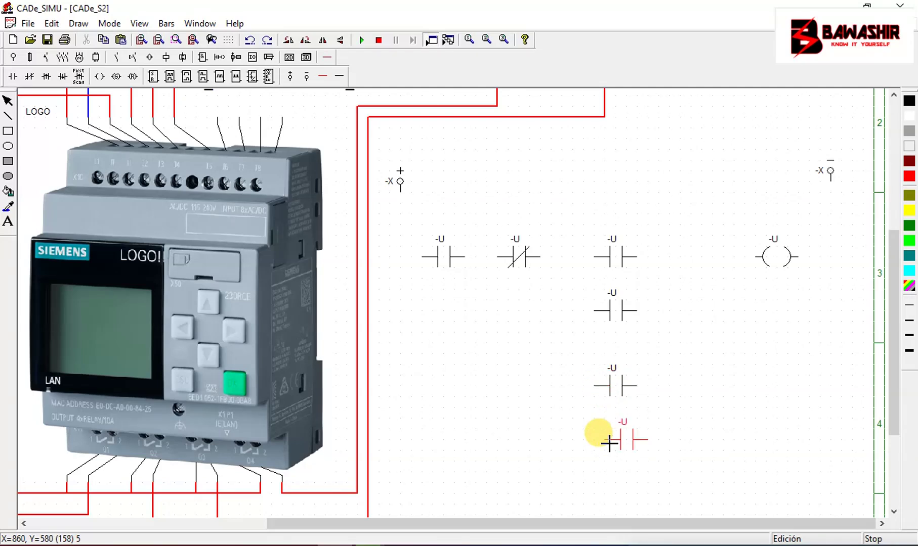
{"action": "left_click", "coordinate": [601, 444]}
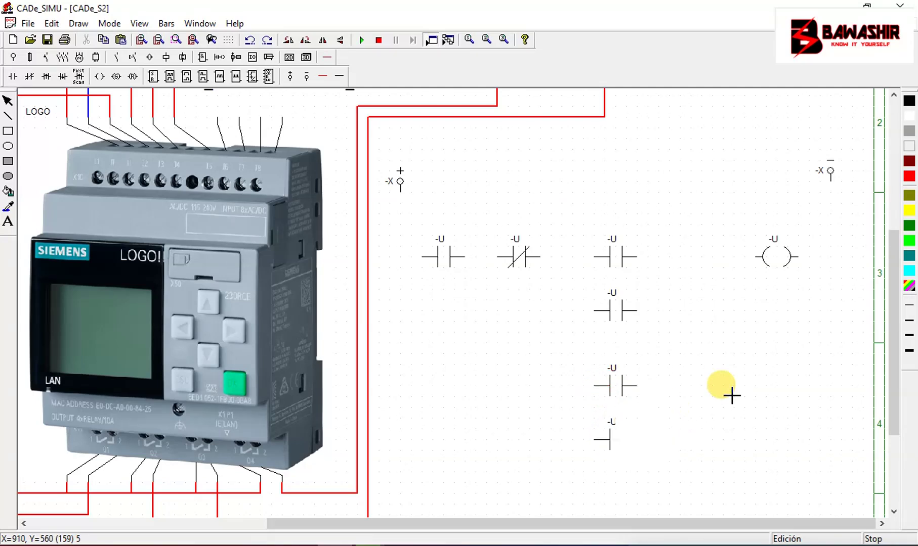
{"action": "left_click", "coordinate": [100, 76]}
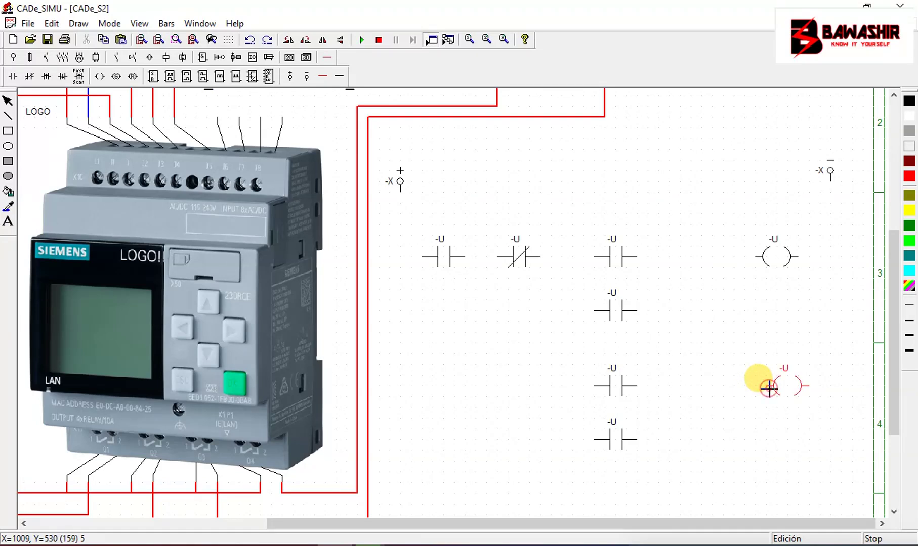
{"action": "left_click", "coordinate": [768, 388]}
Step: Wire the positive terminal in red through the two series contacts and branch it to the inputs of all four stacked contacts
{"action": "left_click", "coordinate": [321, 76]}
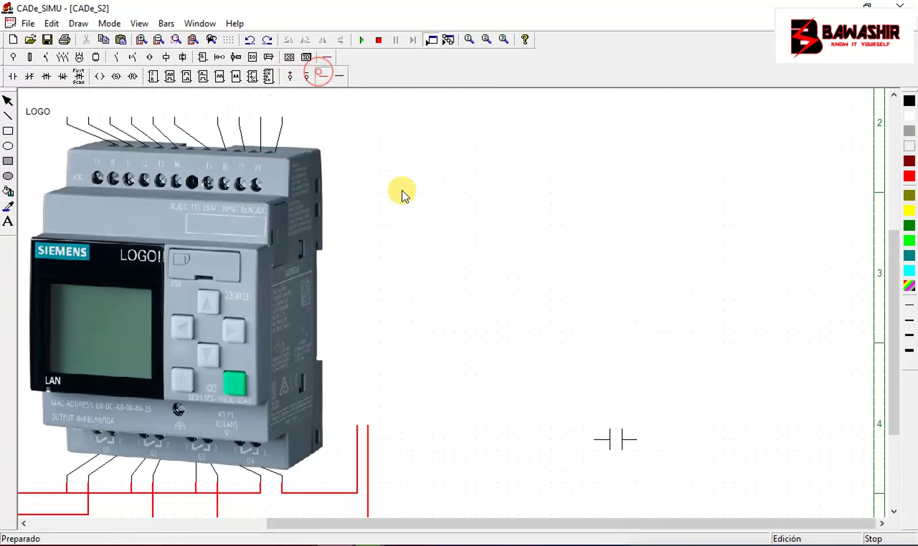
{"action": "mouse_move", "coordinate": [400, 182]}
{"action": "left_mouse_down"}
{"action": "mouse_move", "coordinate": [410, 276]}
{"action": "mouse_move", "coordinate": [407, 259]}
{"action": "left_mouse_up"}
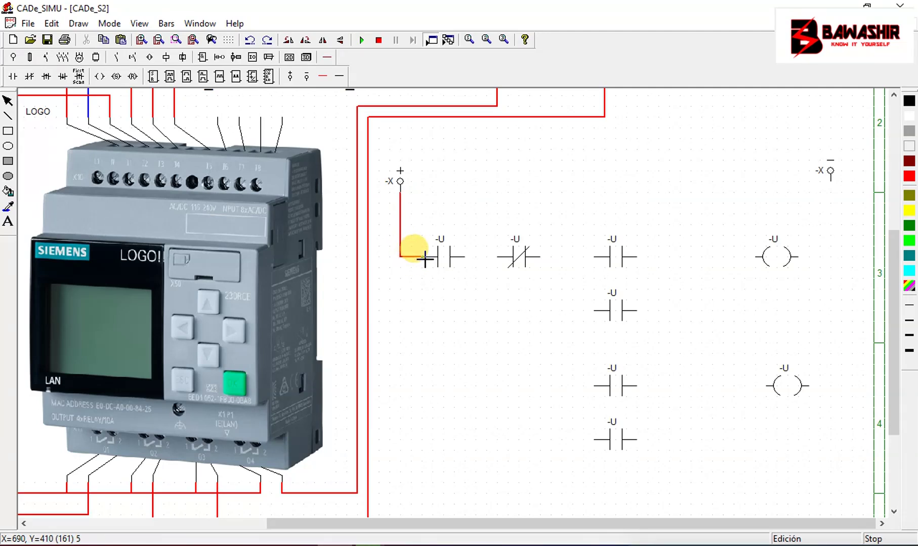
{"action": "left_click_drag", "start_coordinate": [475, 261], "coordinate": [580, 439]}
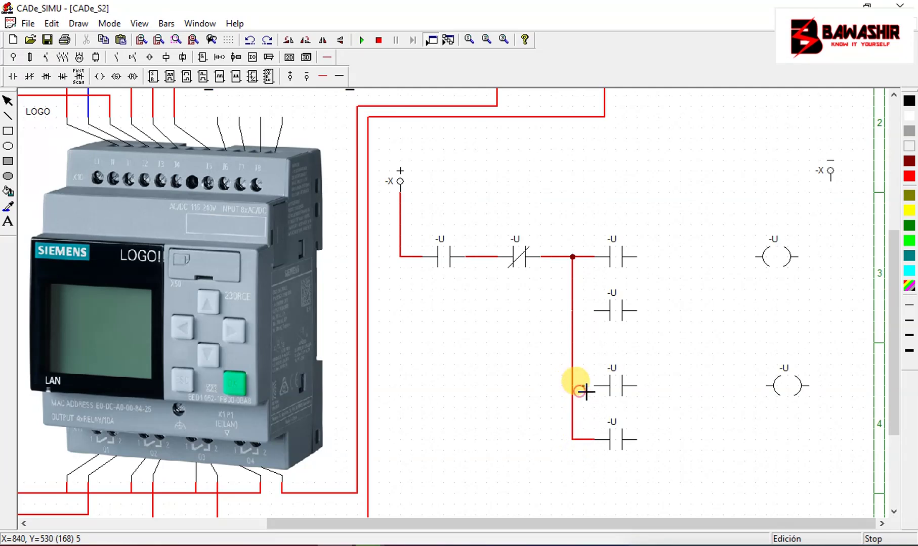
{"action": "left_click_drag", "start_coordinate": [585, 391], "coordinate": [596, 390]}
{"action": "left_click_drag", "start_coordinate": [579, 313], "coordinate": [603, 314]}
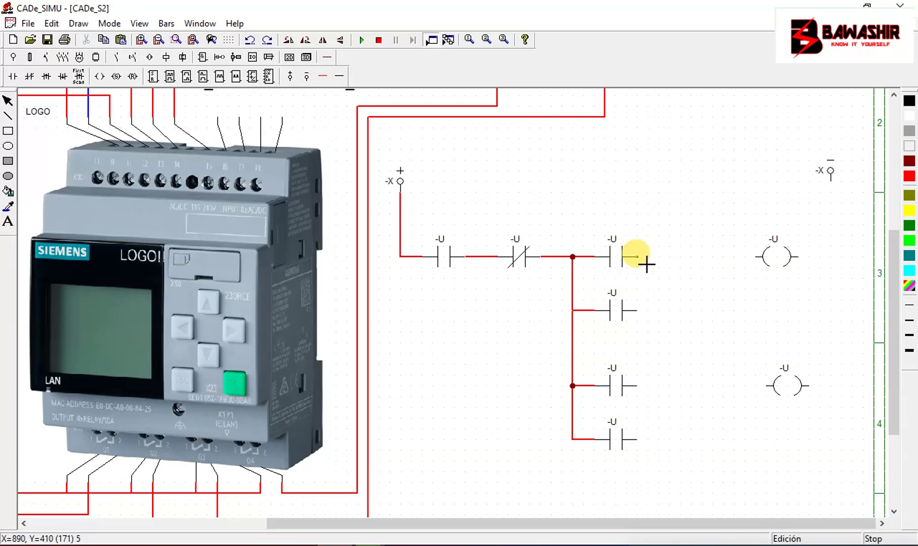
Step: Wire the upper contact of each stacked pair to its coil in red and join the lower contact's output in parallel
{"action": "left_click_drag", "start_coordinate": [688, 270], "coordinate": [756, 274]}
{"action": "left_click_drag", "start_coordinate": [643, 387], "coordinate": [765, 398]}
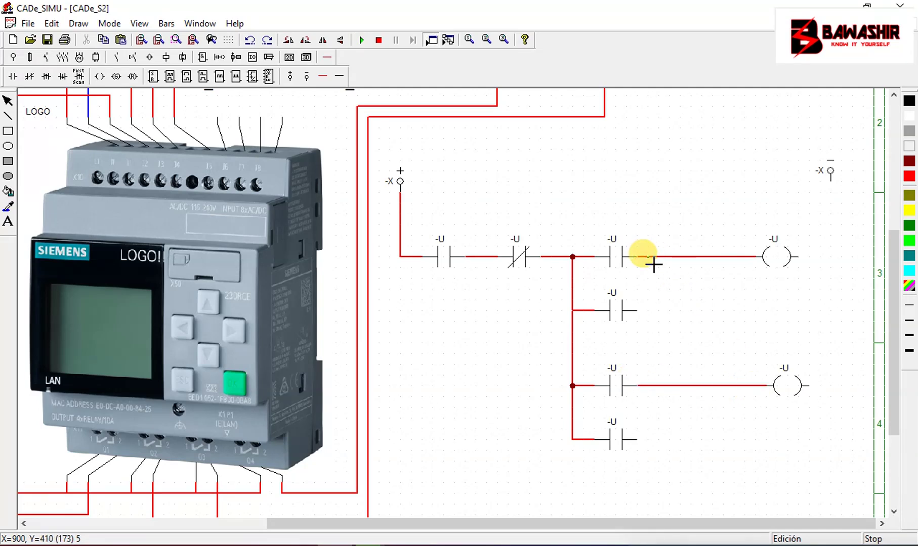
{"action": "left_click_drag", "start_coordinate": [653, 264], "coordinate": [638, 311]}
{"action": "left_click_drag", "start_coordinate": [655, 272], "coordinate": [655, 271]}
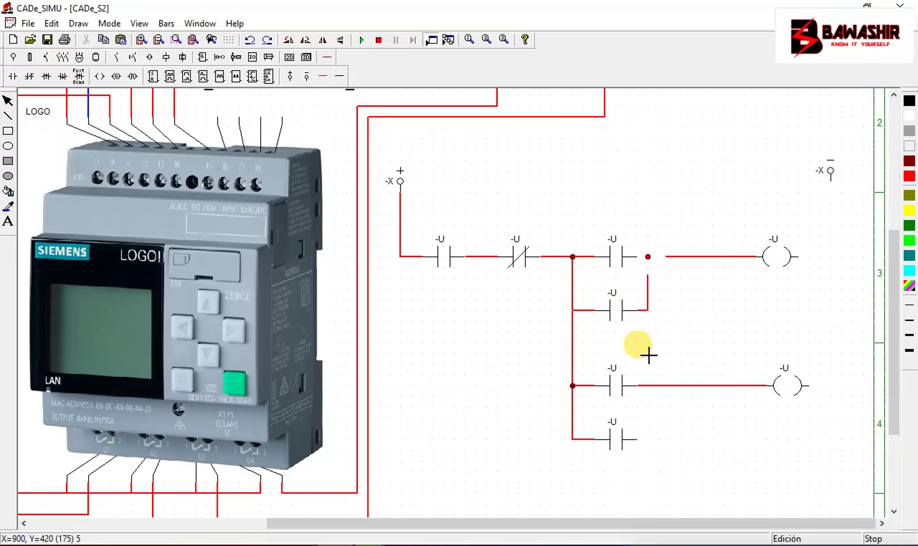
{"action": "left_click_drag", "start_coordinate": [655, 392], "coordinate": [647, 440]}
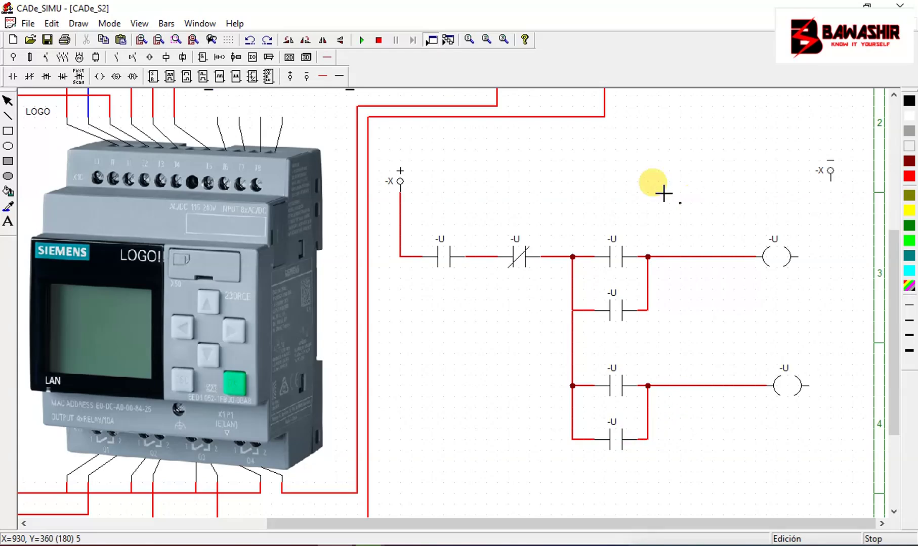
Step: Draw a black line down from the negative terminal and connect both coils' outputs to it
{"action": "left_click", "coordinate": [819, 179]}
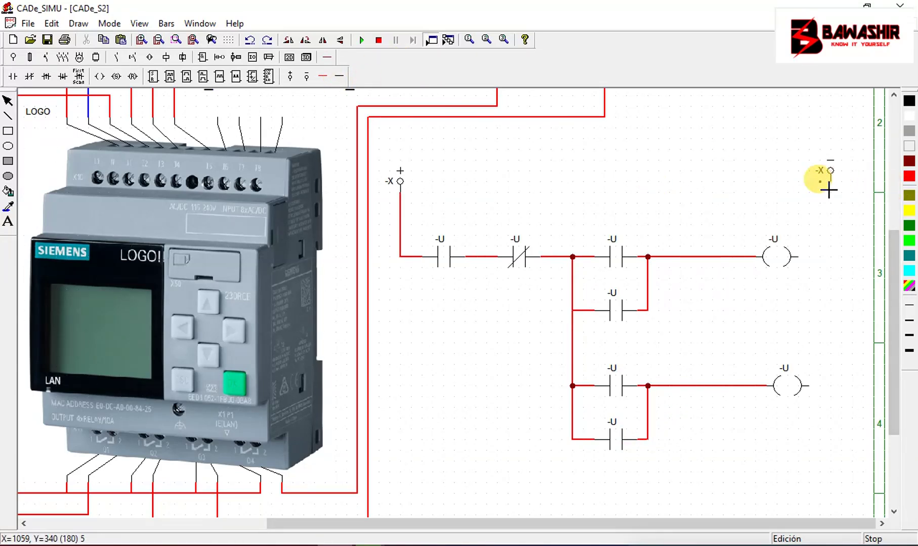
{"action": "left_click_drag", "start_coordinate": [835, 200], "coordinate": [854, 388]}
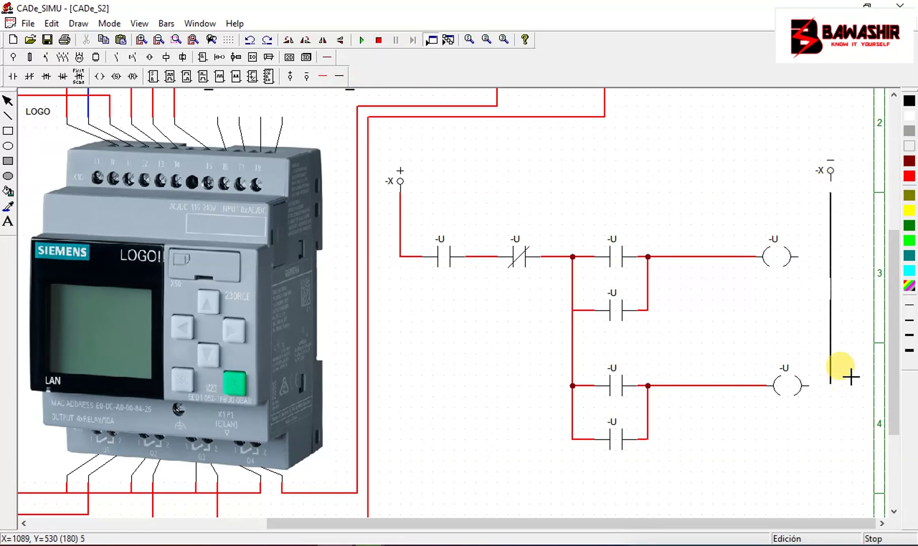
{"action": "left_click_drag", "start_coordinate": [804, 266], "coordinate": [832, 268]}
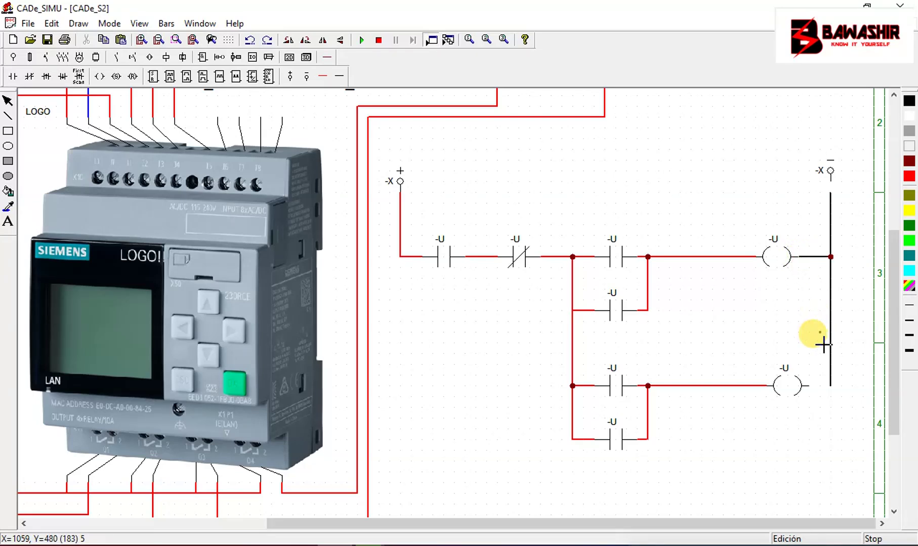
{"action": "left_click_drag", "start_coordinate": [817, 392], "coordinate": [831, 387]}
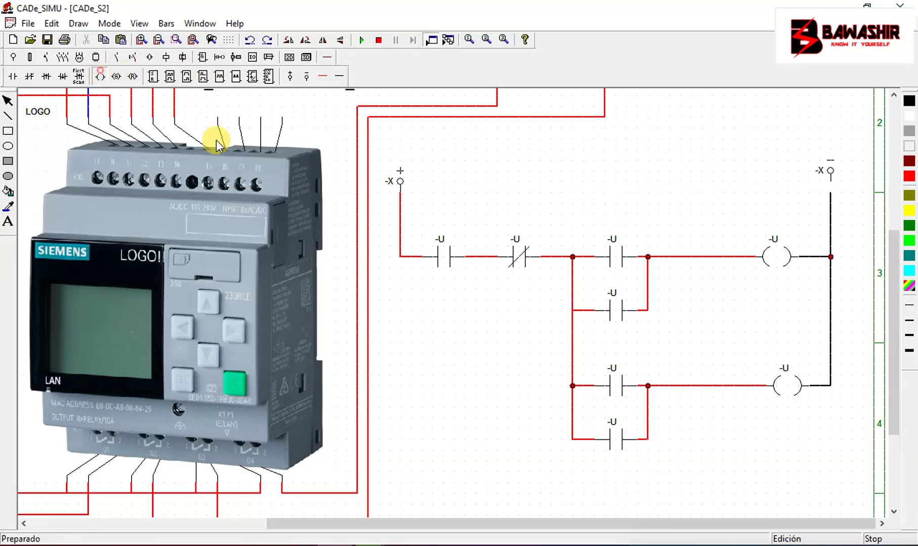
Step: Place two more coils, one above the other, below the second rung's coil
{"action": "left_click", "coordinate": [770, 461]}
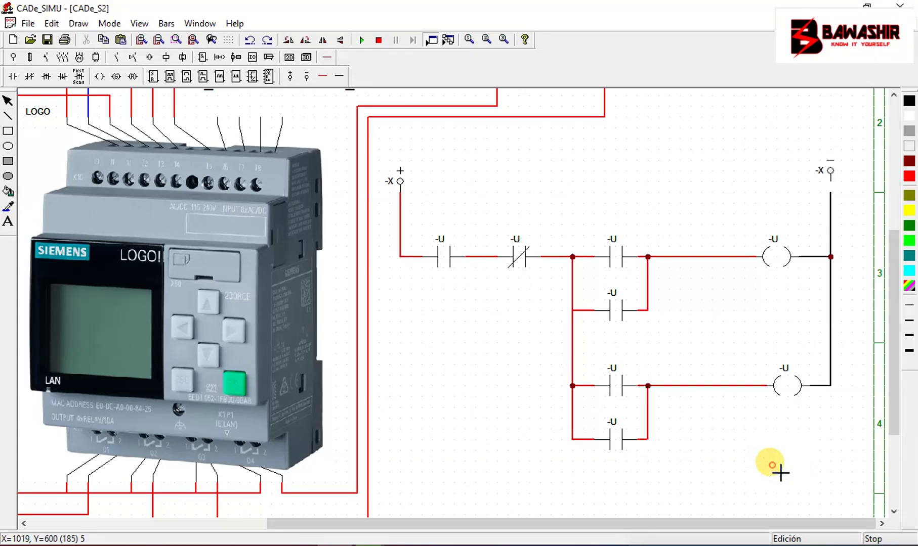
{"action": "left_click_drag", "start_coordinate": [895, 409], "coordinate": [895, 436]}
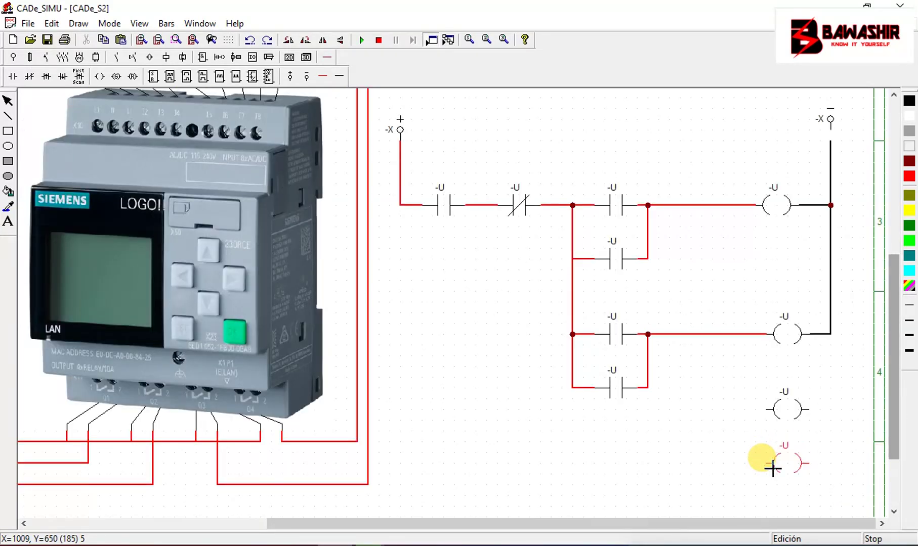
{"action": "left_click", "coordinate": [773, 468]}
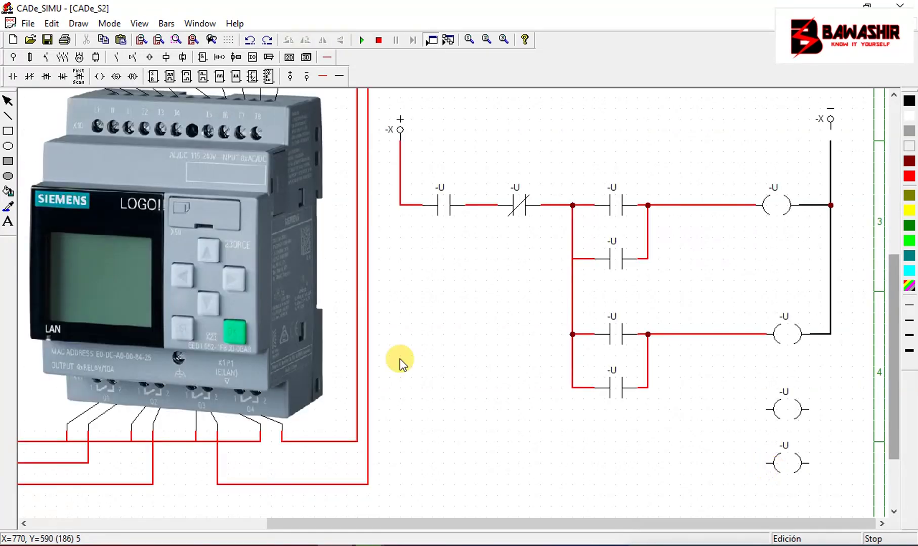
Step: Extend the red positive rail down from the first rung towards the level of the lowest coil
{"action": "left_click", "coordinate": [324, 77]}
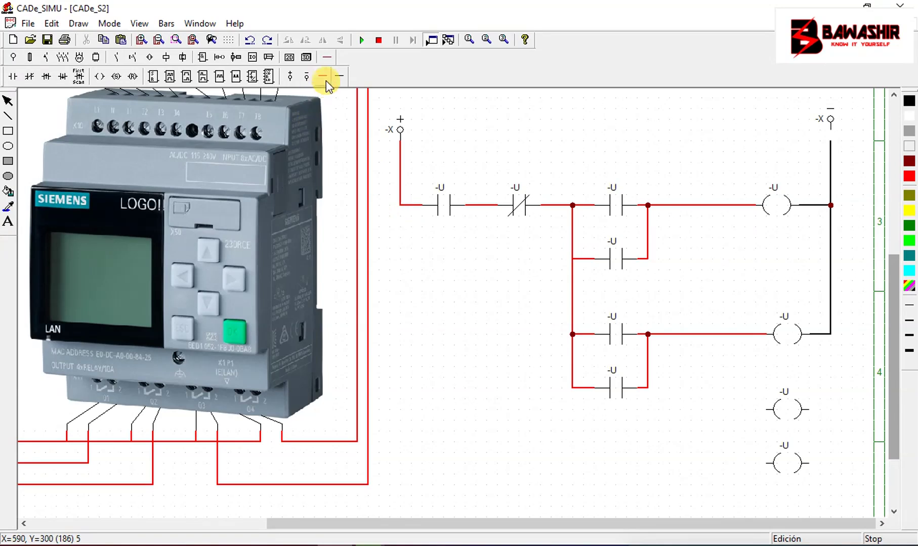
{"action": "left_click", "coordinate": [325, 78]}
{"action": "mouse_move", "coordinate": [402, 210]}
{"action": "left_mouse_down"}
{"action": "mouse_move", "coordinate": [430, 465]}
{"action": "mouse_move", "coordinate": [426, 459]}
{"action": "left_mouse_up"}
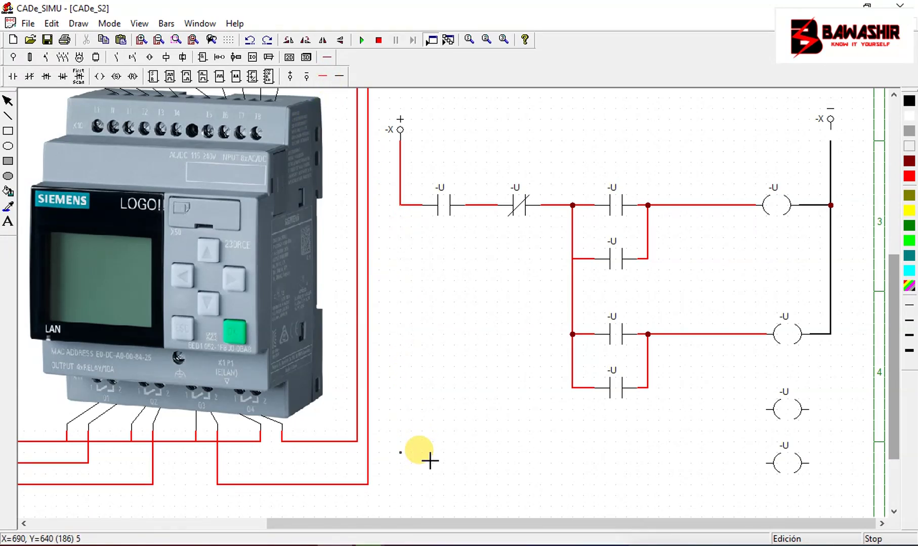
Step: Place a normally open contact beside the positive rail for each of the two lower coils
{"action": "left_click", "coordinate": [13, 76]}
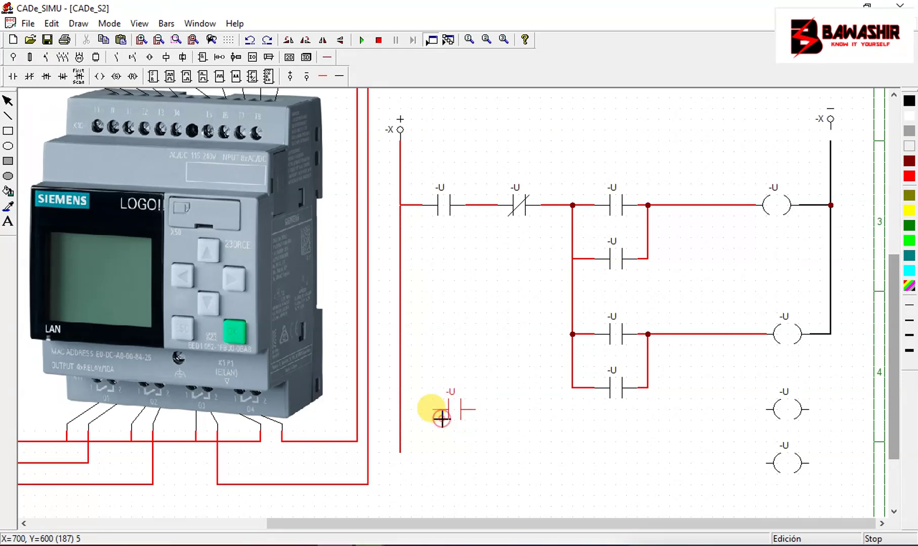
{"action": "left_click", "coordinate": [441, 419]}
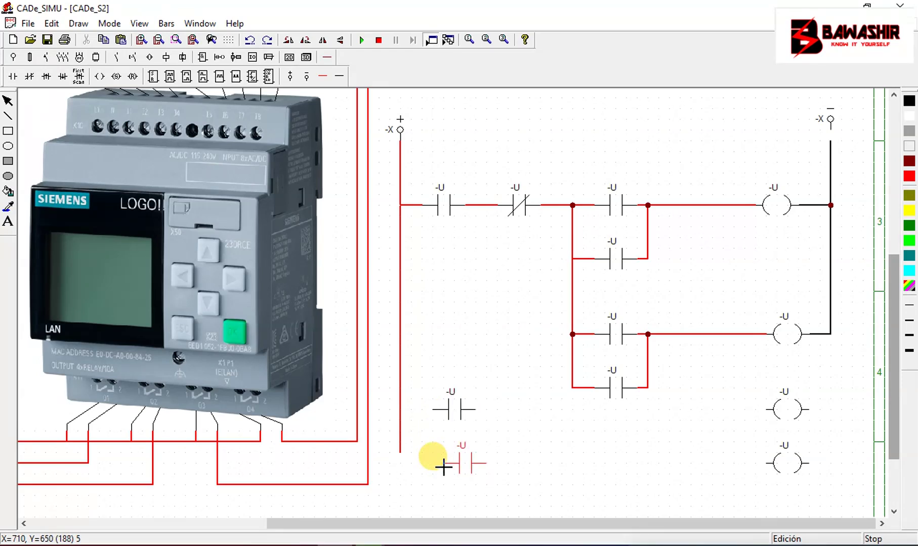
{"action": "left_click", "coordinate": [440, 468]}
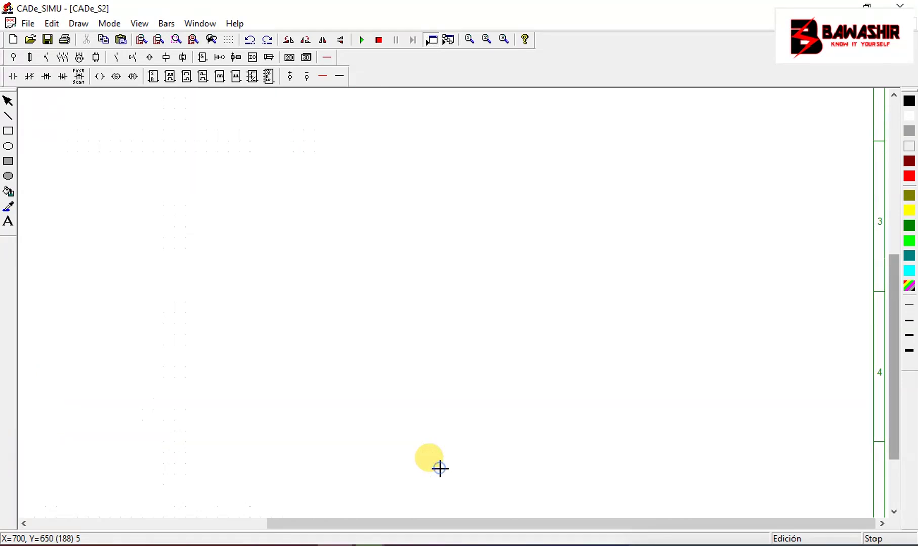
Step: Draw red wires from the two lower contacts towards their coils and connect both contacts' inputs to the positive rail
{"action": "left_click", "coordinate": [321, 77]}
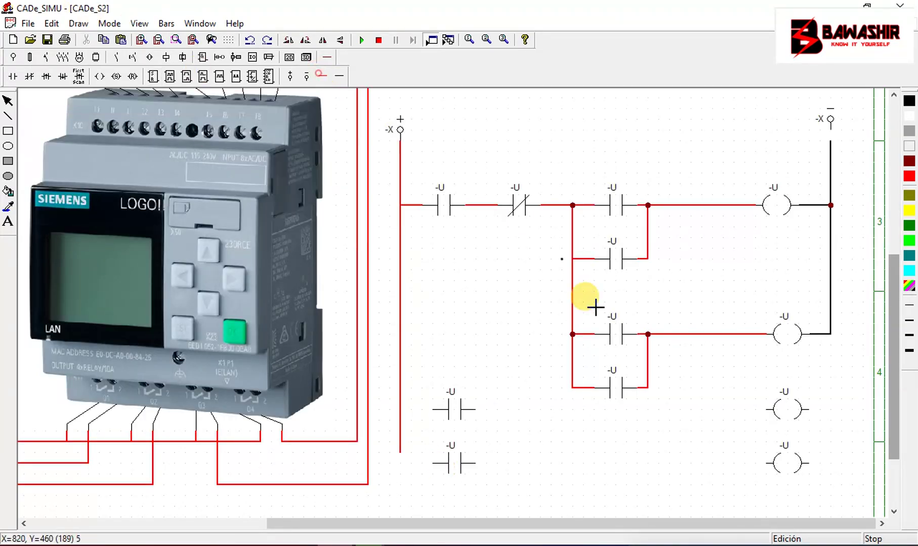
{"action": "left_click_drag", "start_coordinate": [516, 418], "coordinate": [763, 431]}
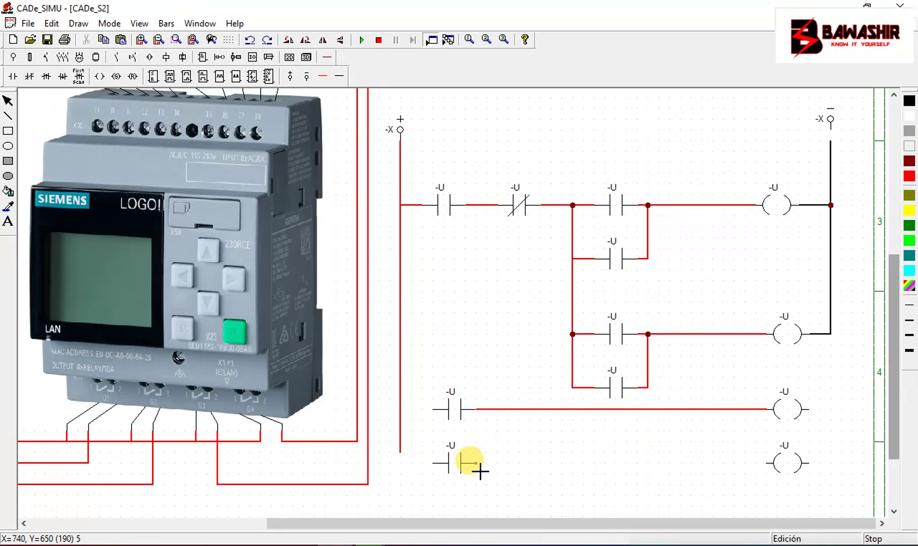
{"action": "left_click_drag", "start_coordinate": [477, 475], "coordinate": [765, 473]}
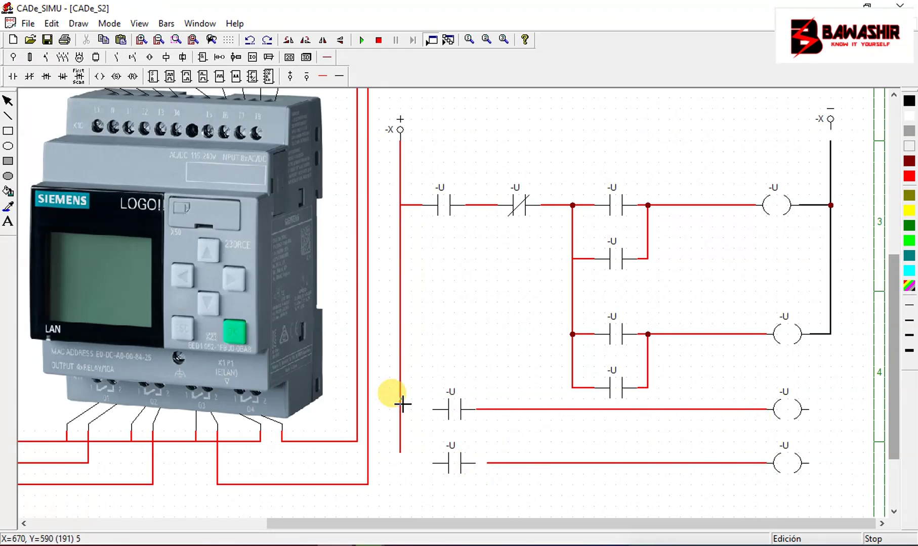
{"action": "left_click_drag", "start_coordinate": [401, 415], "coordinate": [435, 416]}
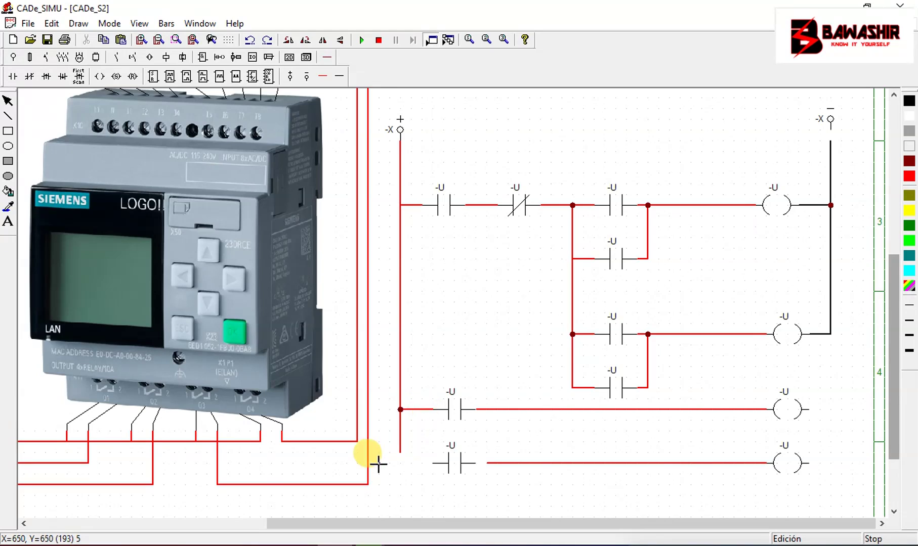
{"action": "left_click_drag", "start_coordinate": [438, 471], "coordinate": [400, 462]}
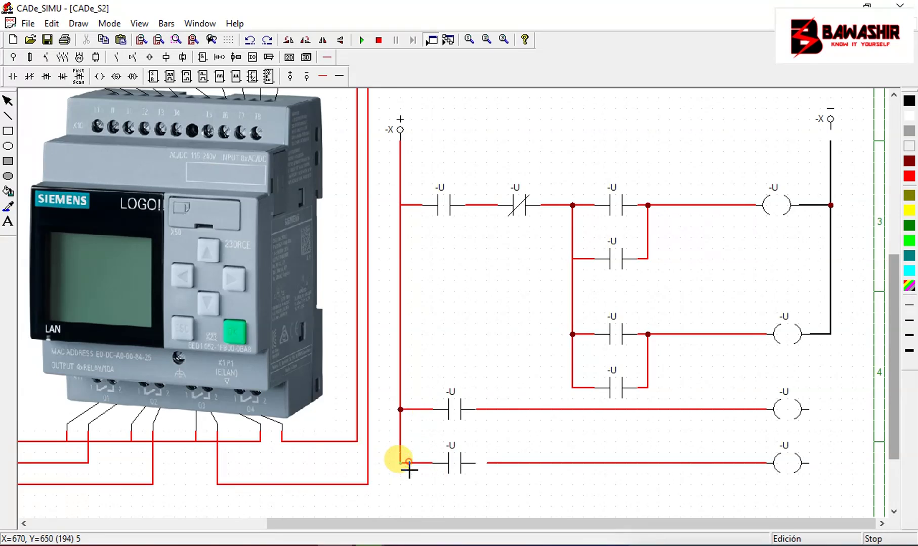
Step: Extend the black negative rail down to the lowest coil and connect the third rung's coil to it
{"action": "left_click", "coordinate": [341, 77]}
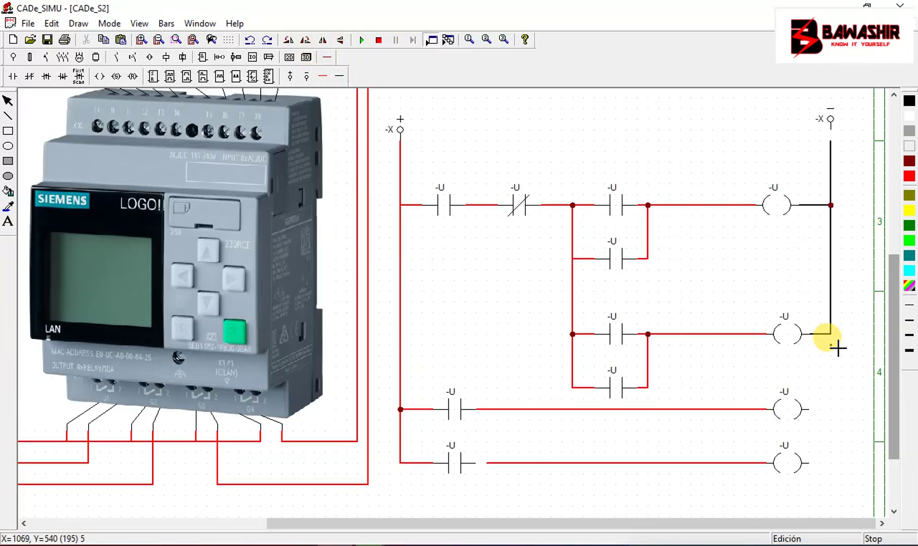
{"action": "left_click_drag", "start_coordinate": [837, 343], "coordinate": [815, 462]}
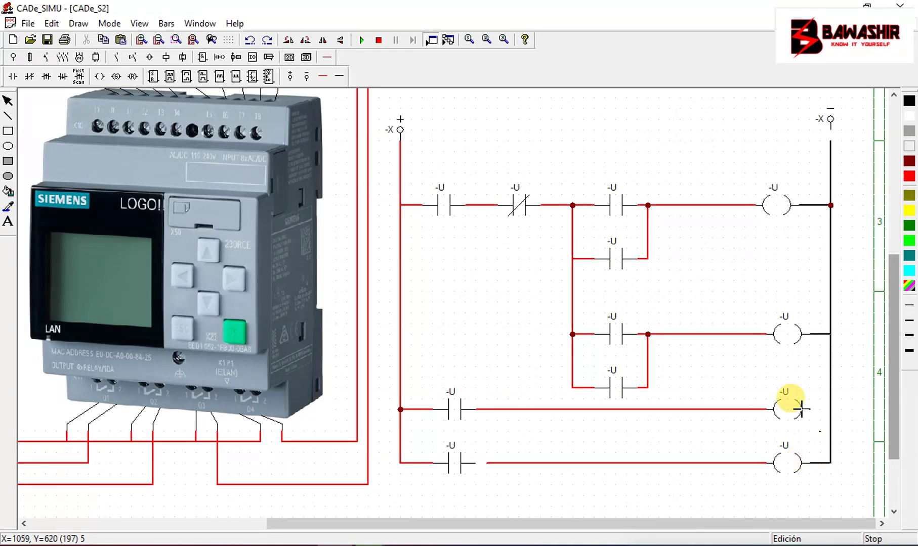
{"action": "left_click_drag", "start_coordinate": [814, 415], "coordinate": [831, 412]}
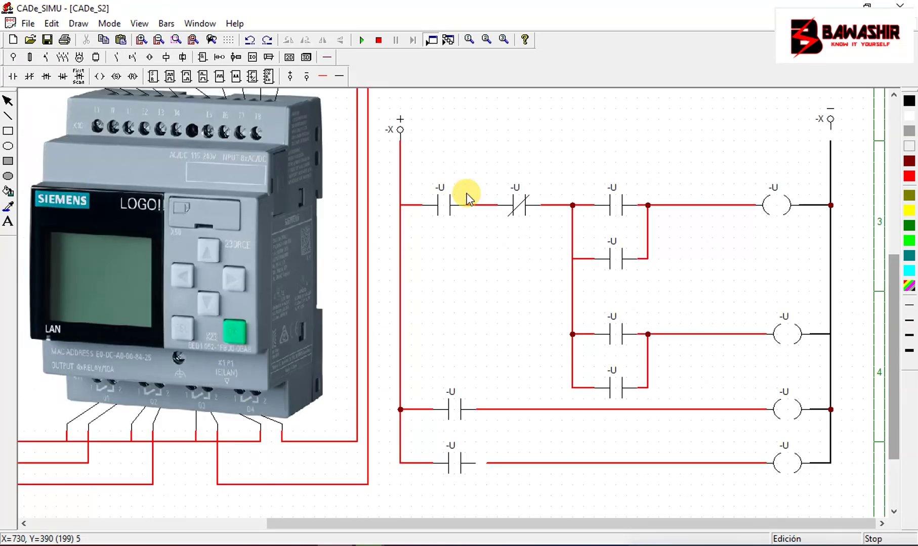
Step: Name the first rung's normally open contact next to the positive rail I1
{"action": "double_click", "coordinate": [451, 210]}
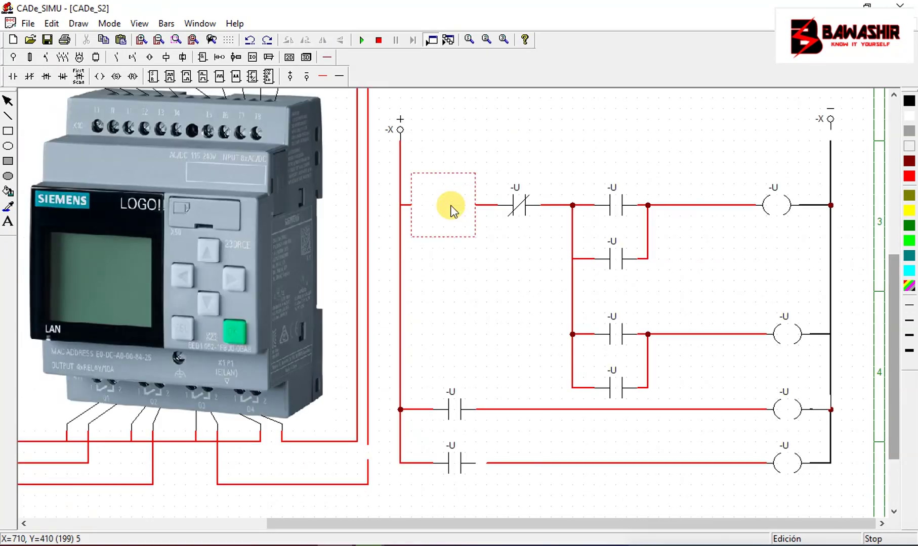
{"action": "left_click", "coordinate": [407, 178]}
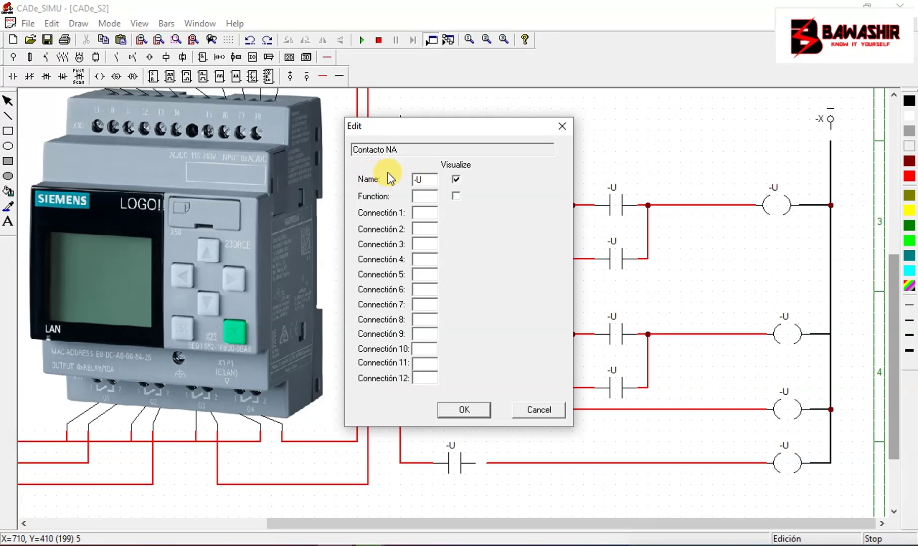
{"action": "left_click", "coordinate": [426, 175]}
{"action": "left_click_drag", "start_coordinate": [431, 178], "coordinate": [389, 186]}
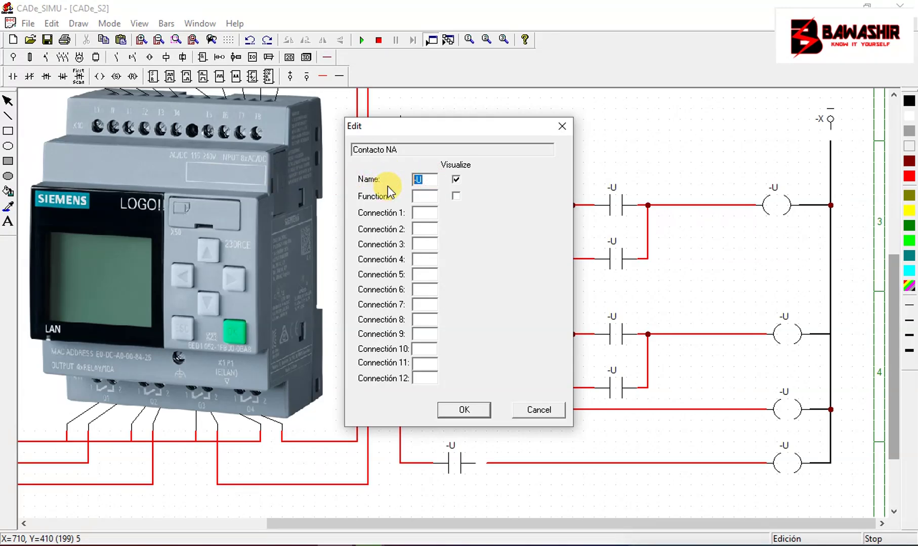
{"action": "type", "text": "I1"}
{"action": "left_click", "coordinate": [472, 410]}
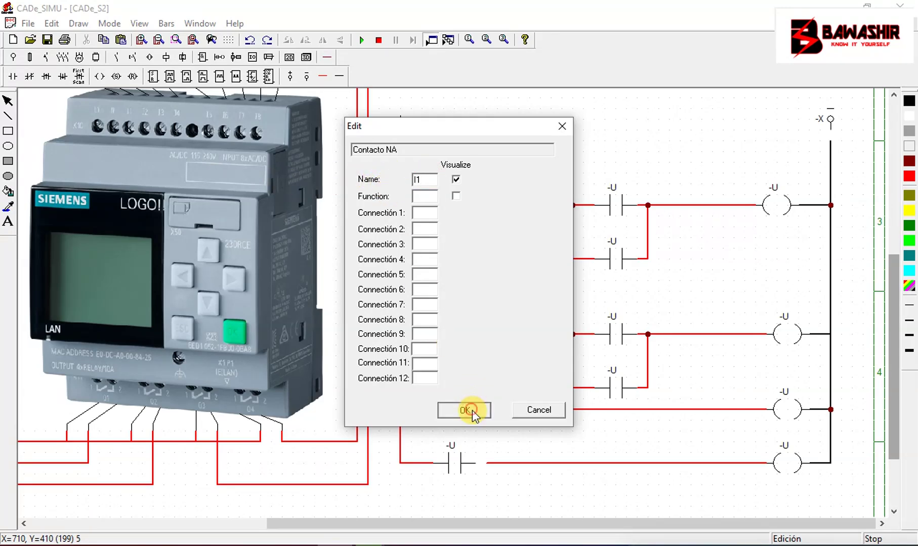
Step: Name the first rung's normally closed contact I2
{"action": "left_click", "coordinate": [520, 194]}
{"action": "double_click", "coordinate": [519, 194]}
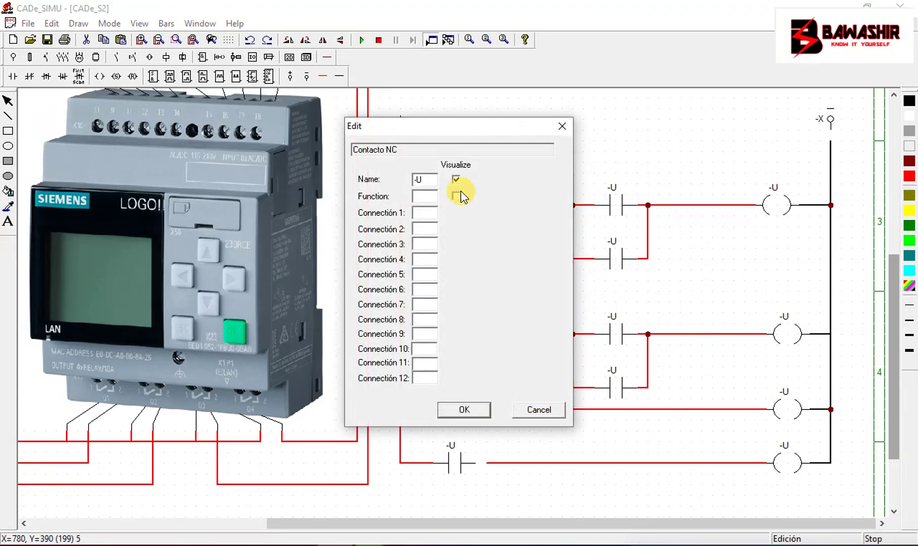
{"action": "left_click_drag", "start_coordinate": [415, 178], "coordinate": [377, 188]}
{"action": "type", "text": "I2"}
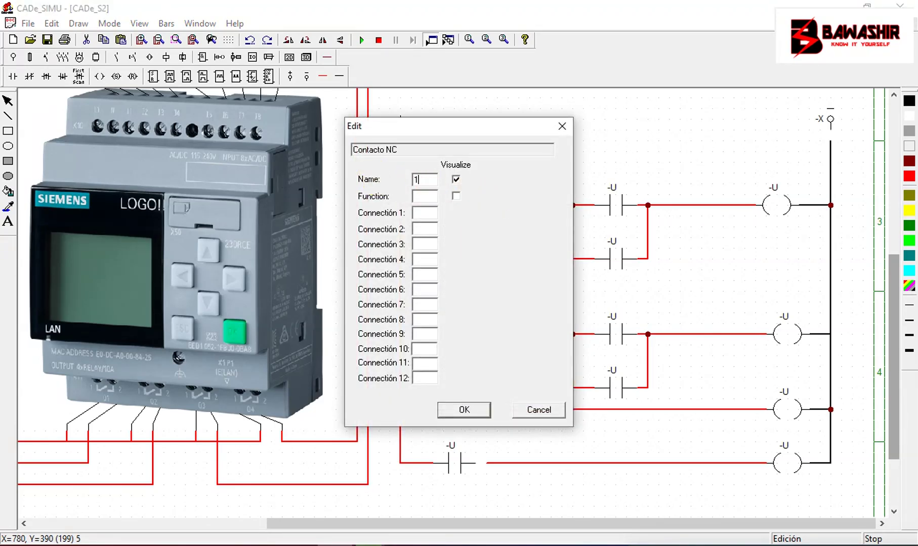
{"action": "left_click", "coordinate": [465, 409]}
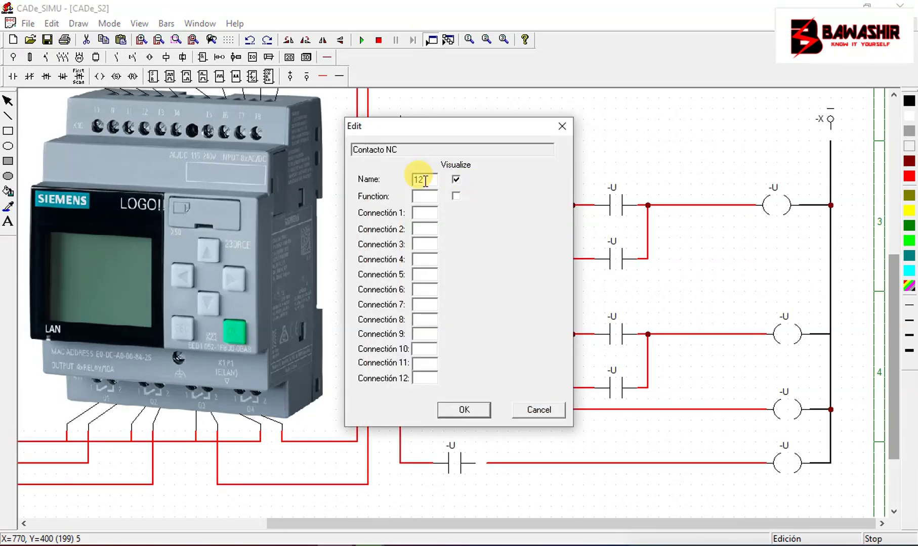
{"action": "double_click", "coordinate": [415, 180]}
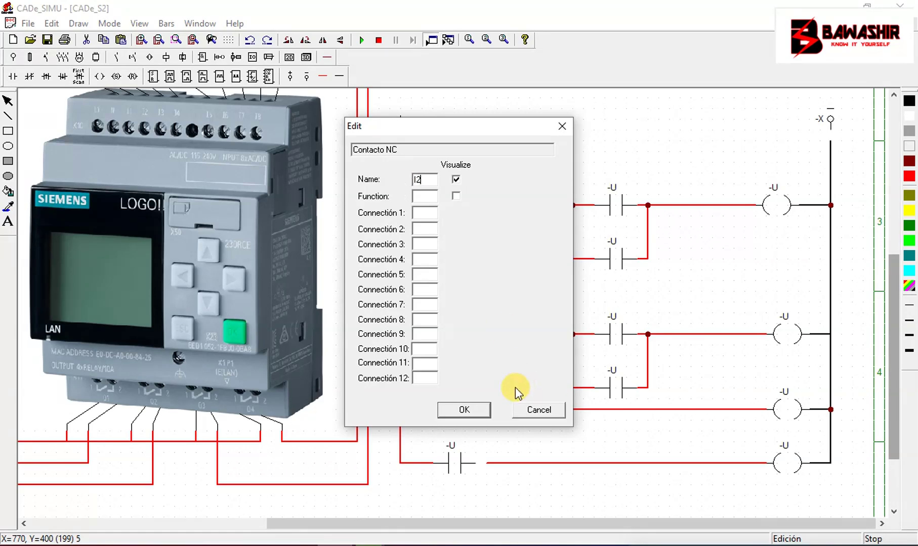
{"action": "left_click", "coordinate": [482, 415]}
Step: Name the upper contact of the first parallel branch pair 13 and the upper contact of the second pair 14
{"action": "double_click", "coordinate": [612, 205]}
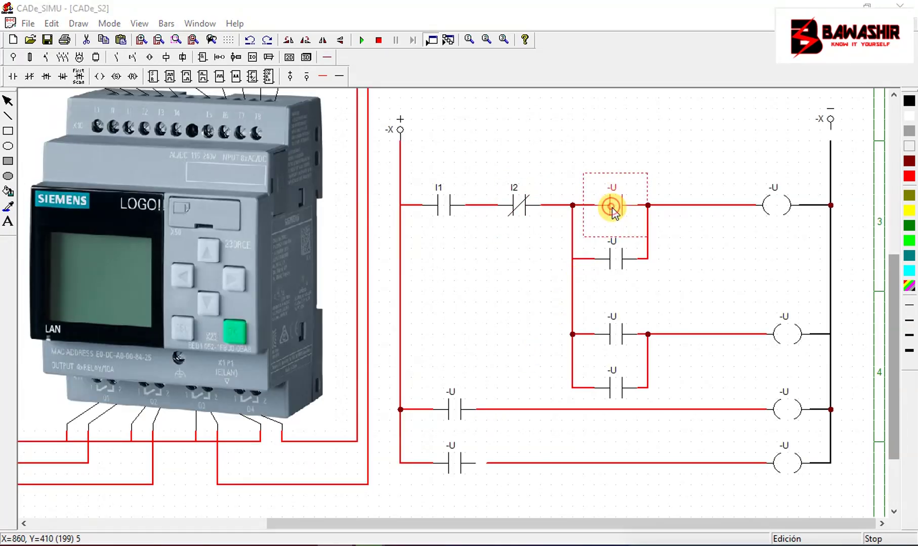
{"action": "double_click", "coordinate": [424, 179]}
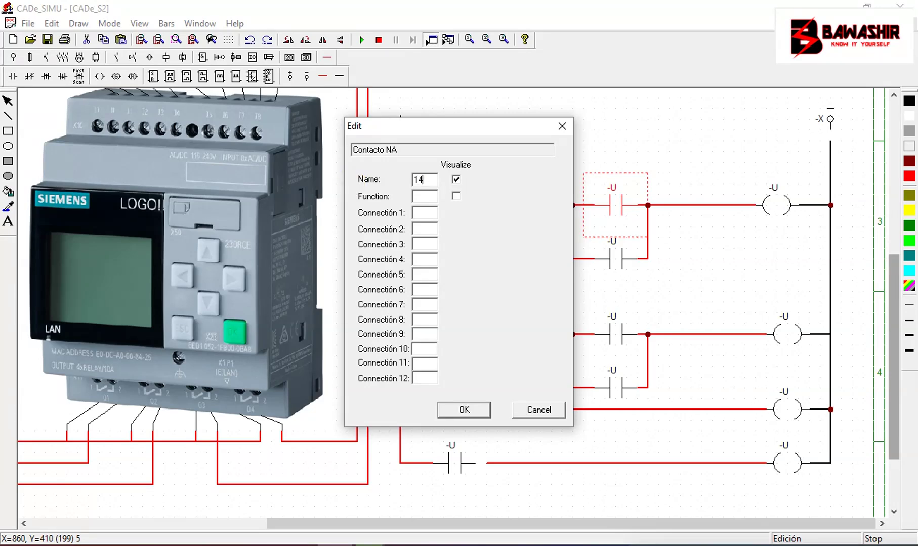
{"action": "left_click", "coordinate": [469, 409]}
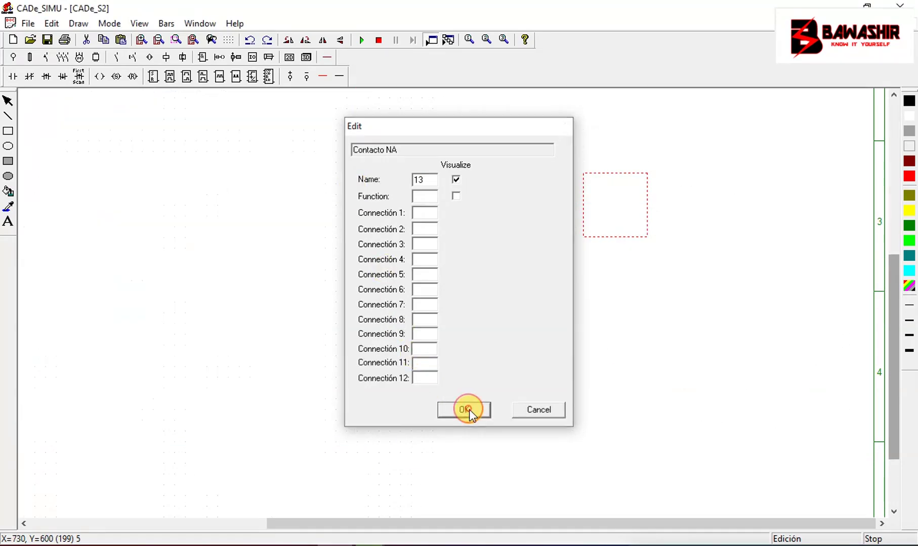
{"action": "double_click", "coordinate": [616, 334]}
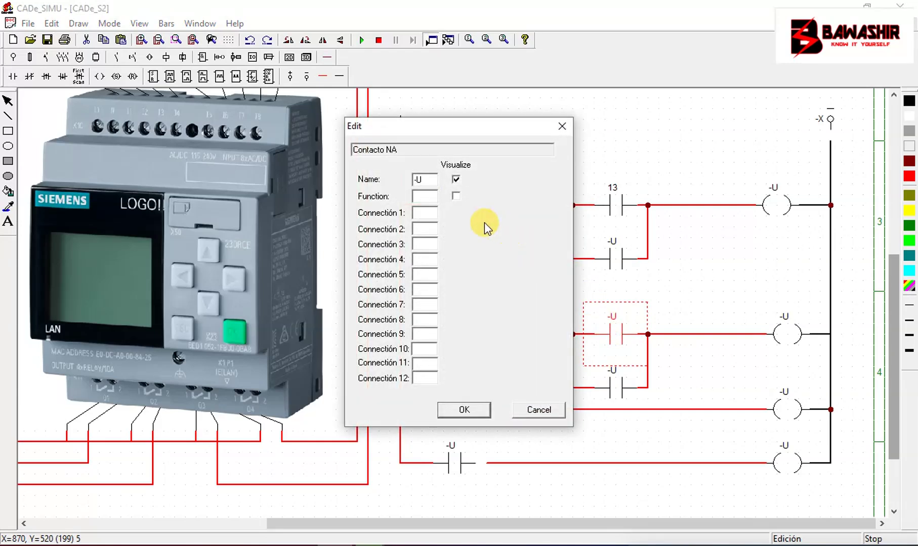
{"action": "double_click", "coordinate": [417, 179]}
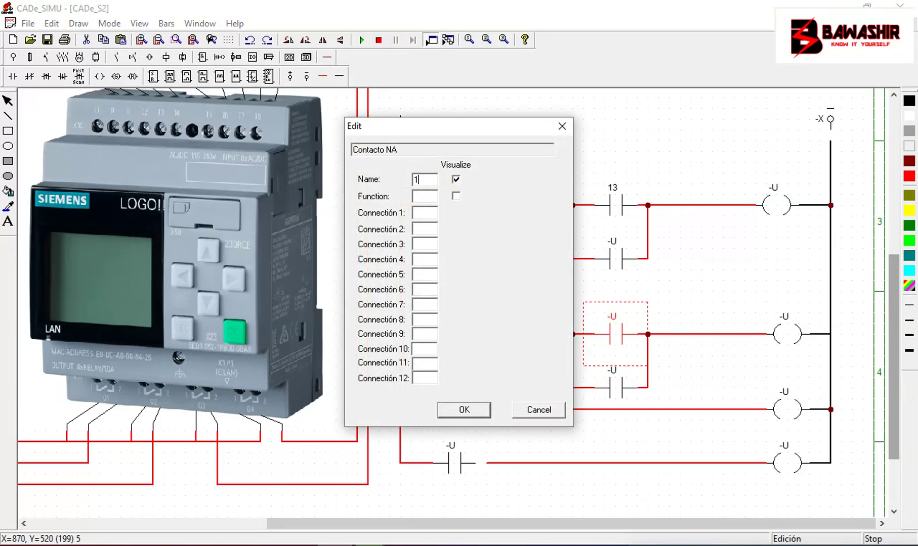
{"action": "left_click", "coordinate": [460, 410]}
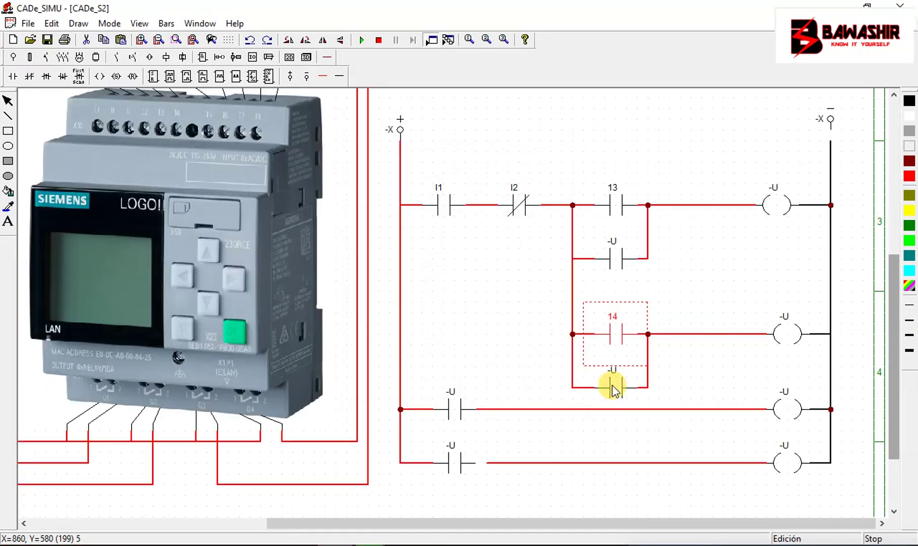
Step: Name the first rung's coil Q1 and the second rung's coil Q2
{"action": "double_click", "coordinate": [767, 205]}
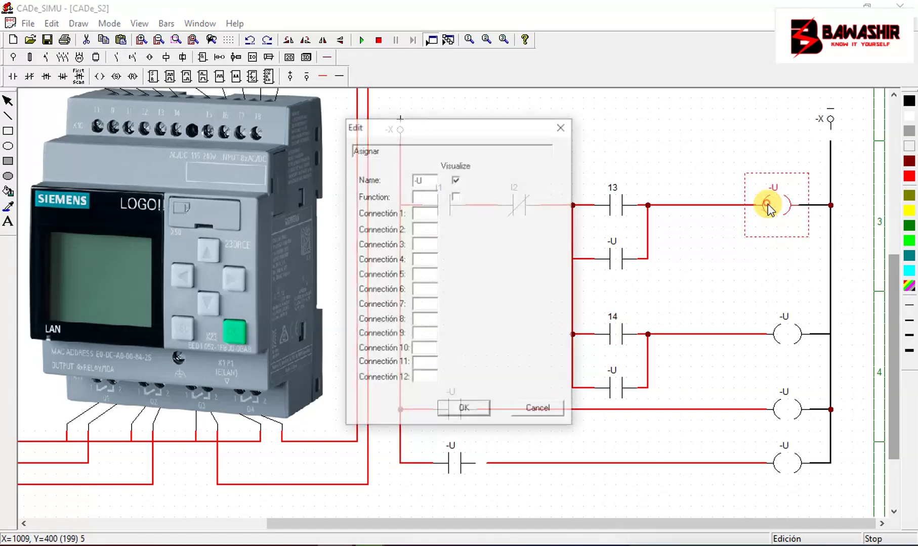
{"action": "double_click", "coordinate": [433, 179]}
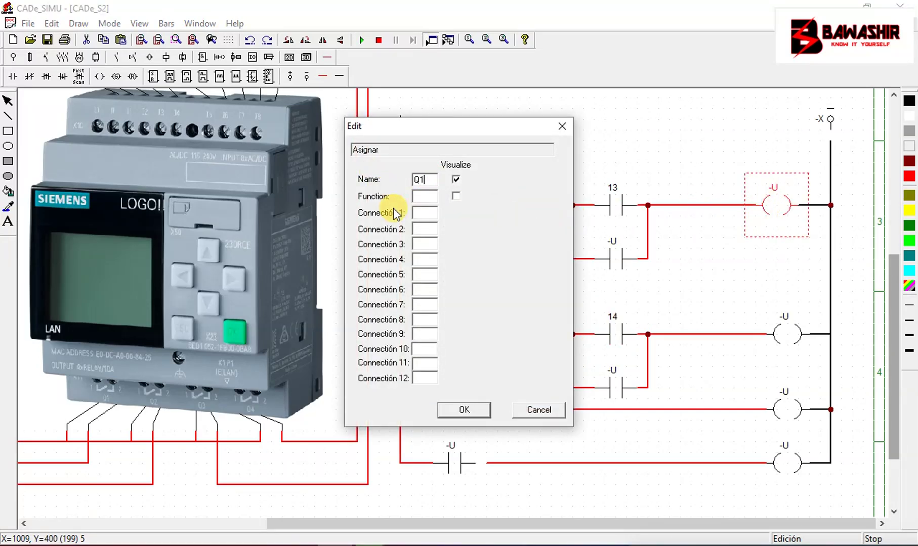
{"action": "left_click", "coordinate": [447, 411]}
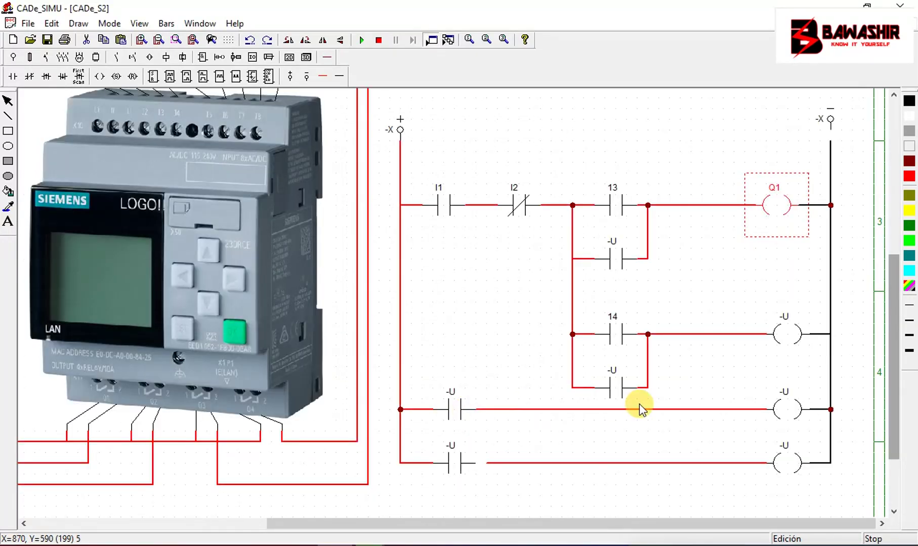
{"action": "double_click", "coordinate": [774, 331]}
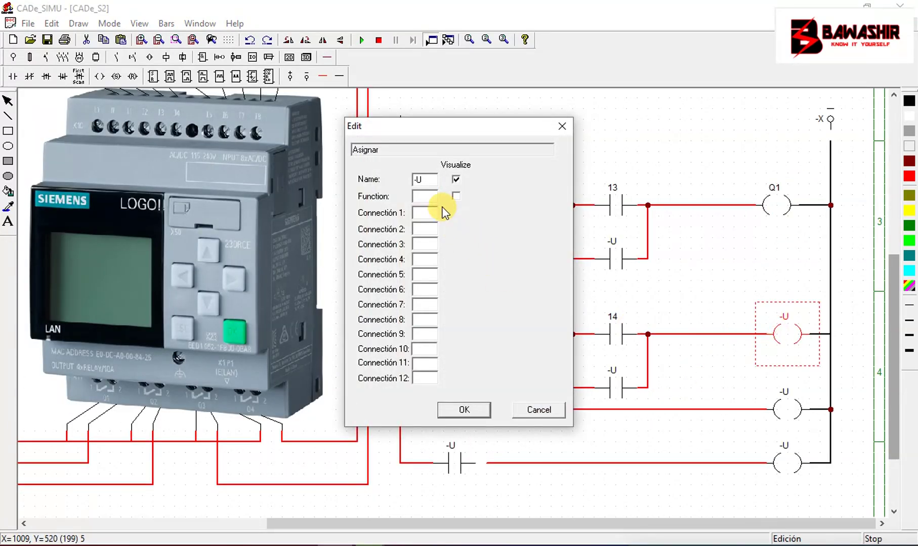
{"action": "double_click", "coordinate": [425, 180]}
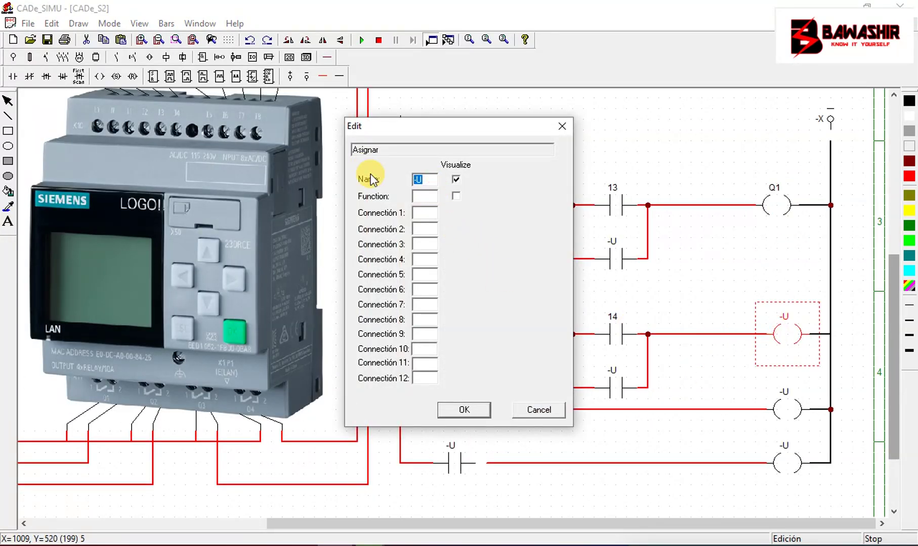
{"action": "left_click", "coordinate": [466, 410]}
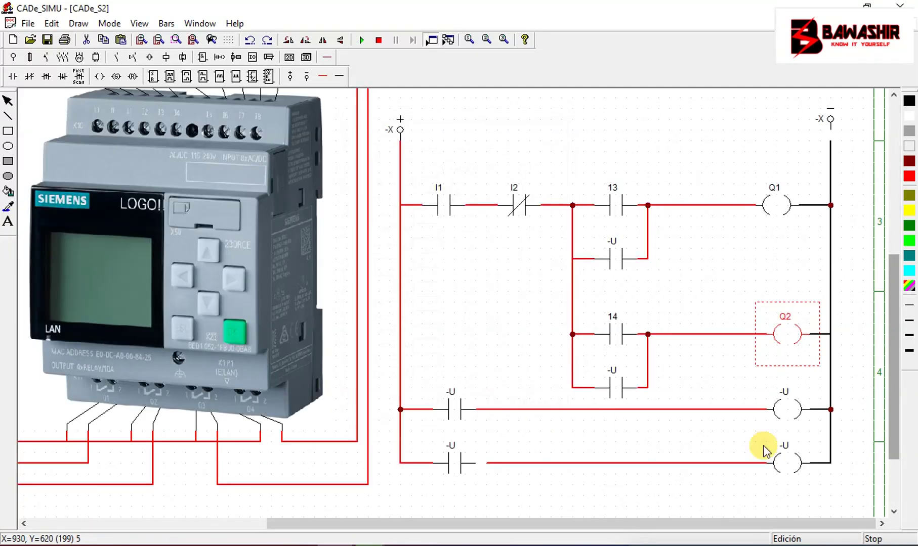
Step: Name the third rung's coil Q3 and the lowest rung's coil Q4
{"action": "double_click", "coordinate": [785, 409]}
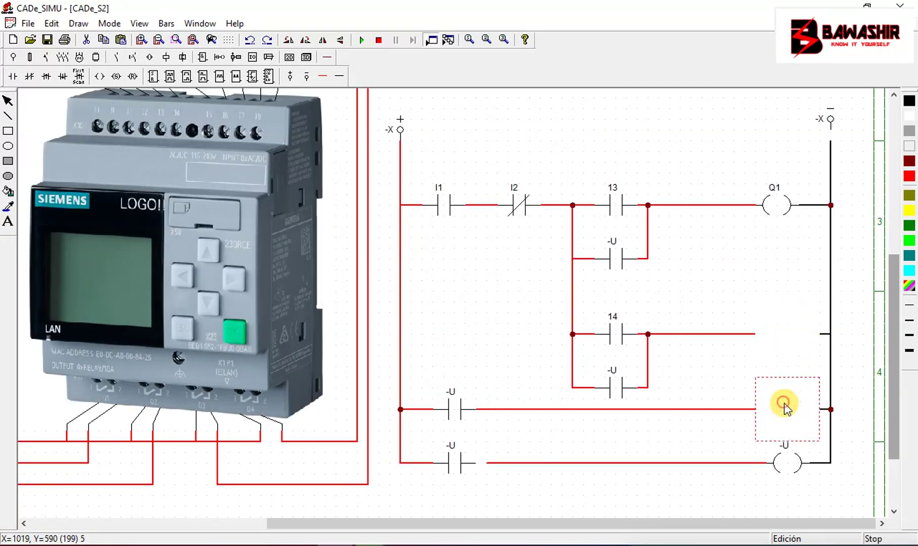
{"action": "double_click", "coordinate": [433, 179]}
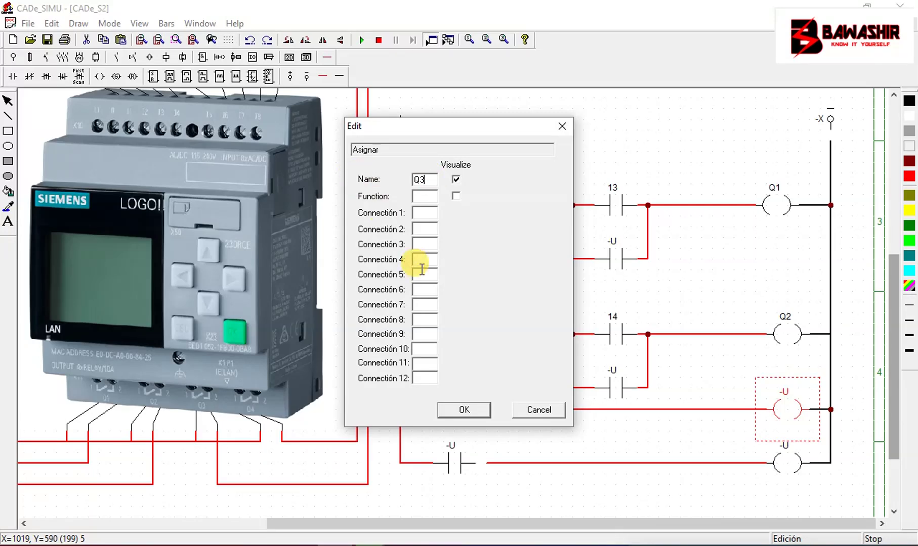
{"action": "left_click", "coordinate": [470, 409]}
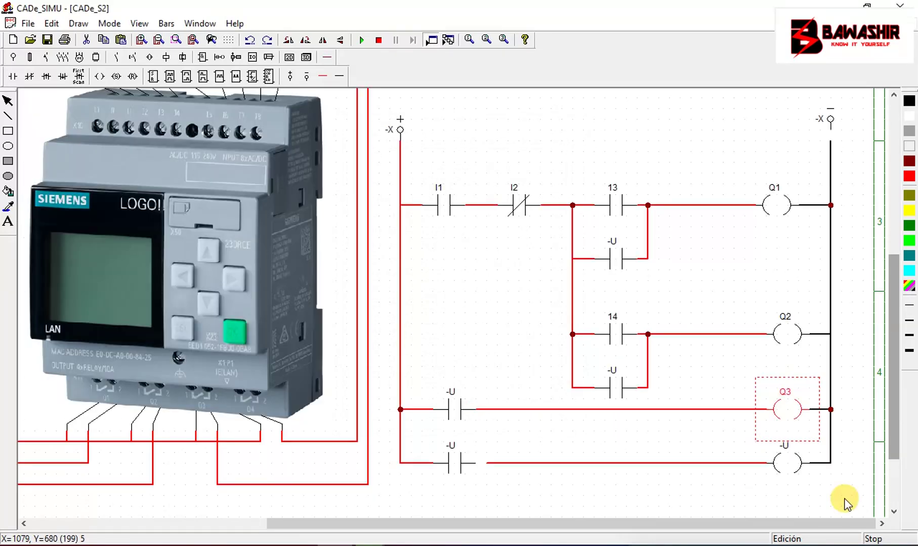
{"action": "double_click", "coordinate": [793, 463]}
{"action": "double_click", "coordinate": [423, 180]}
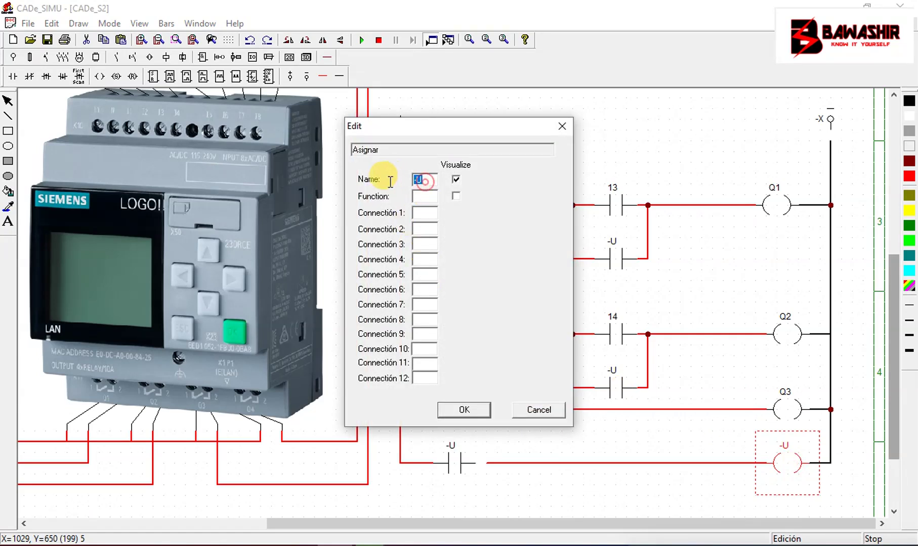
{"action": "type", "text": "Q4"}
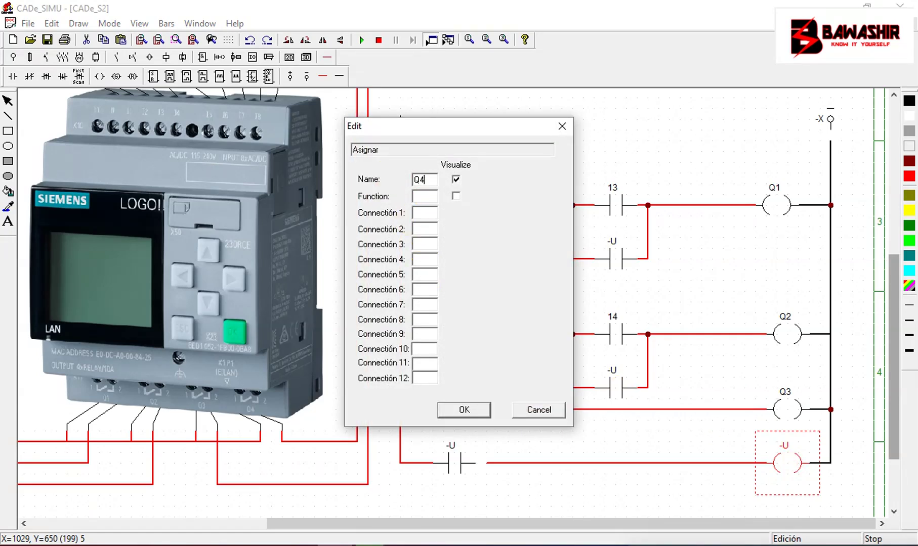
{"action": "left_click", "coordinate": [464, 410]}
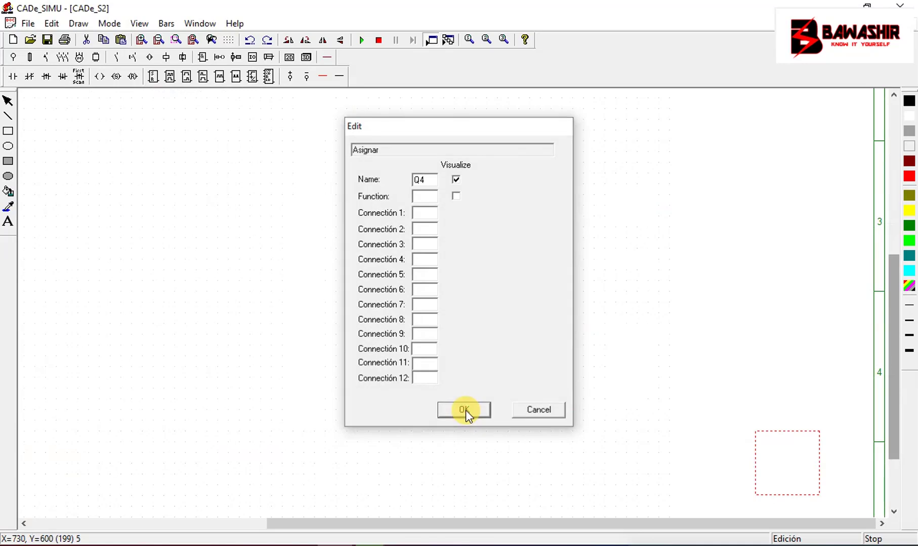
{"action": "left_click", "coordinate": [658, 520]}
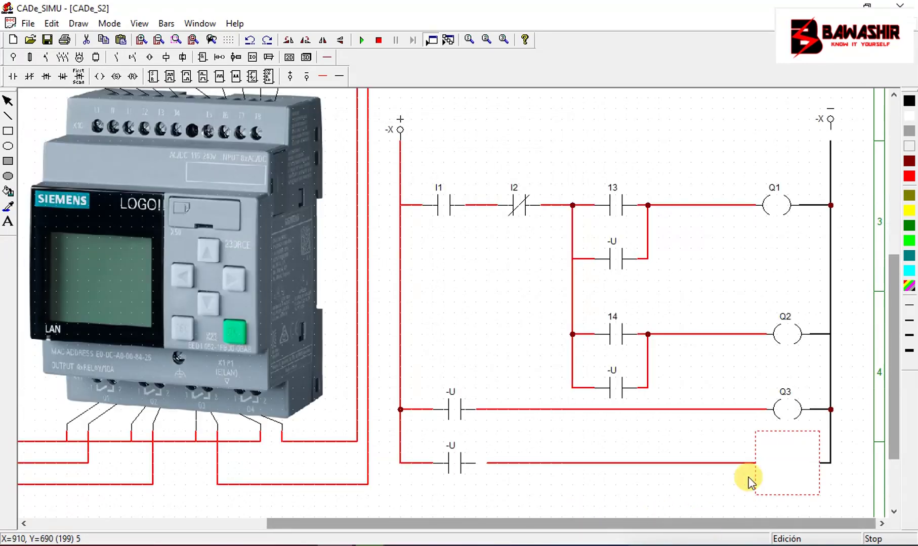
Step: Name the normally open contact on the lowest rung Q2
{"action": "mouse_move", "coordinate": [894, 400]}
{"action": "left_mouse_down"}
{"action": "mouse_move", "coordinate": [889, 327]}
{"action": "mouse_move", "coordinate": [897, 426]}
{"action": "left_mouse_up"}
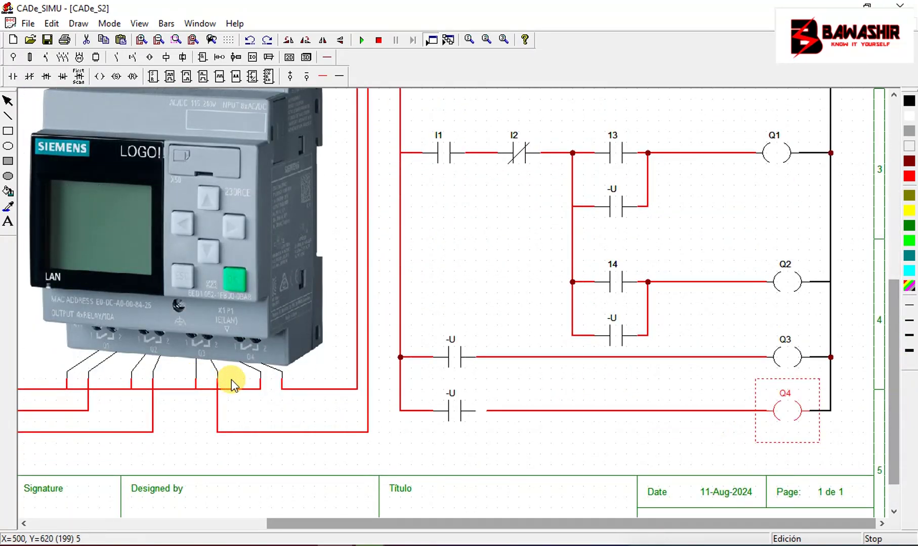
{"action": "double_click", "coordinate": [452, 413]}
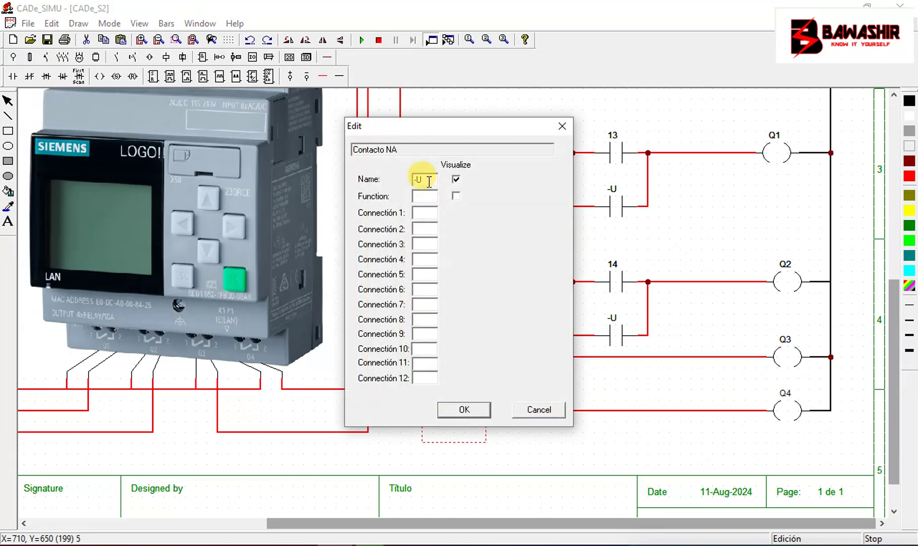
{"action": "type", "text": "Q"}
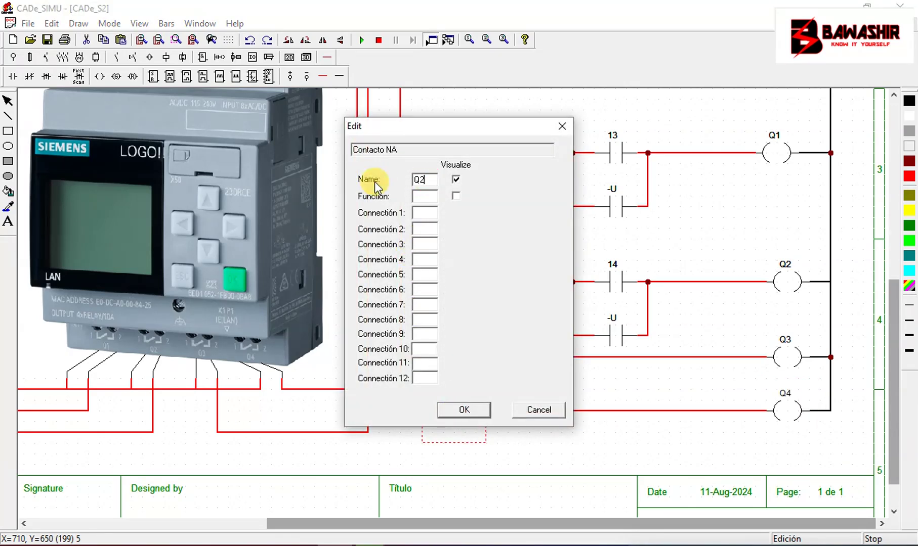
{"action": "type", "text": "2"}
{"action": "left_click", "coordinate": [441, 411]}
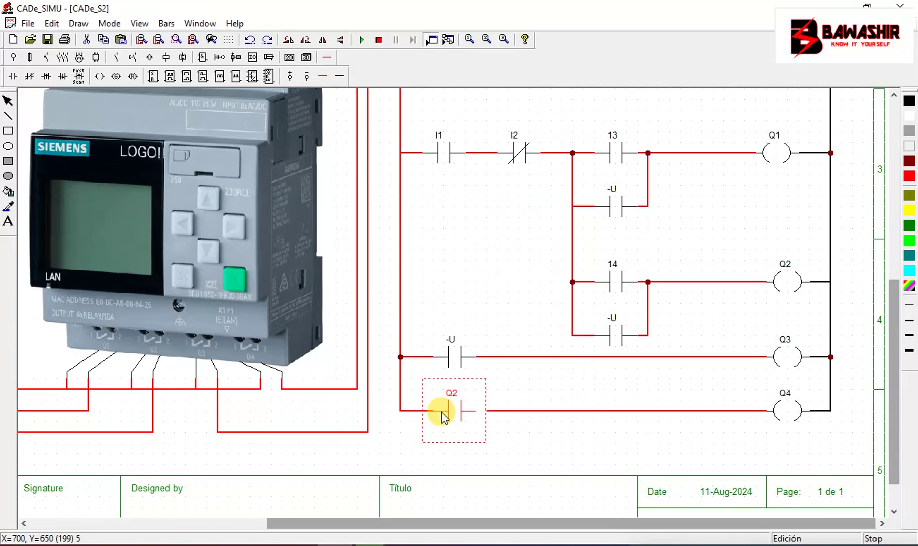
Step: Name the normally open contact on the third rung Q2 and the one on the lowest rung Q1
{"action": "double_click", "coordinate": [444, 355]}
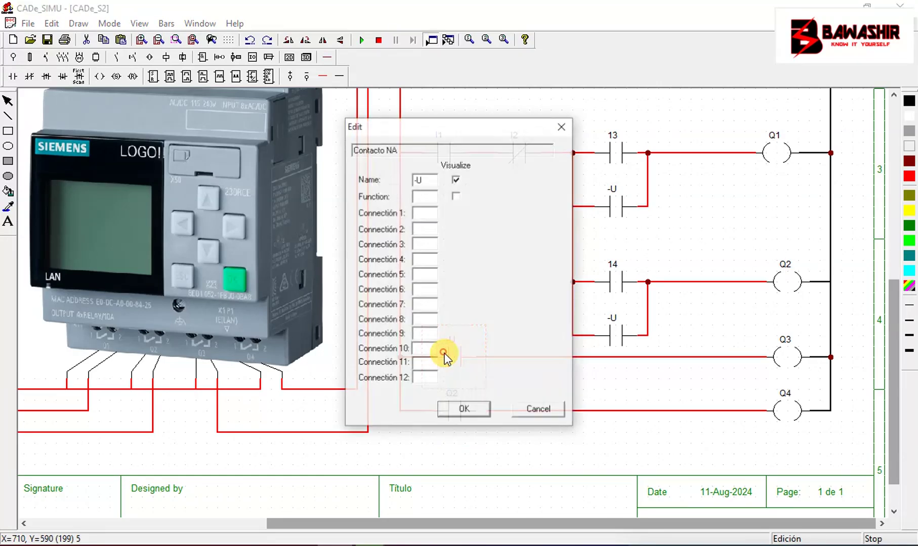
{"action": "double_click", "coordinate": [424, 180]}
{"action": "type", "text": "2"}
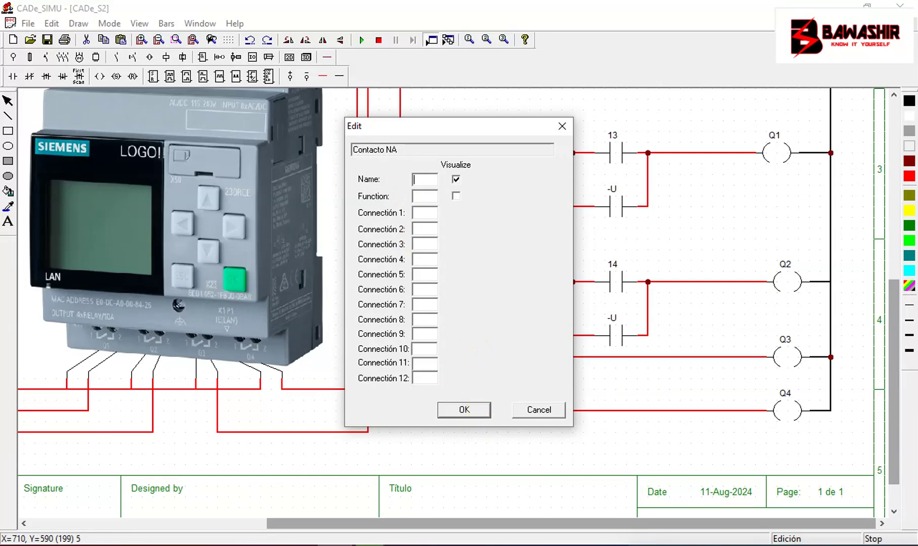
{"action": "left_click", "coordinate": [459, 410]}
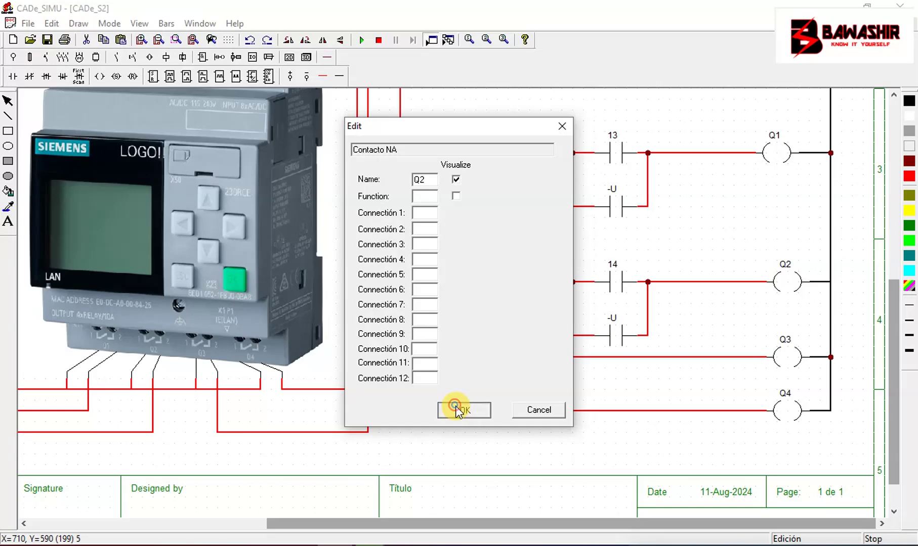
{"action": "left_click", "coordinate": [457, 410]}
{"action": "double_click", "coordinate": [457, 410]}
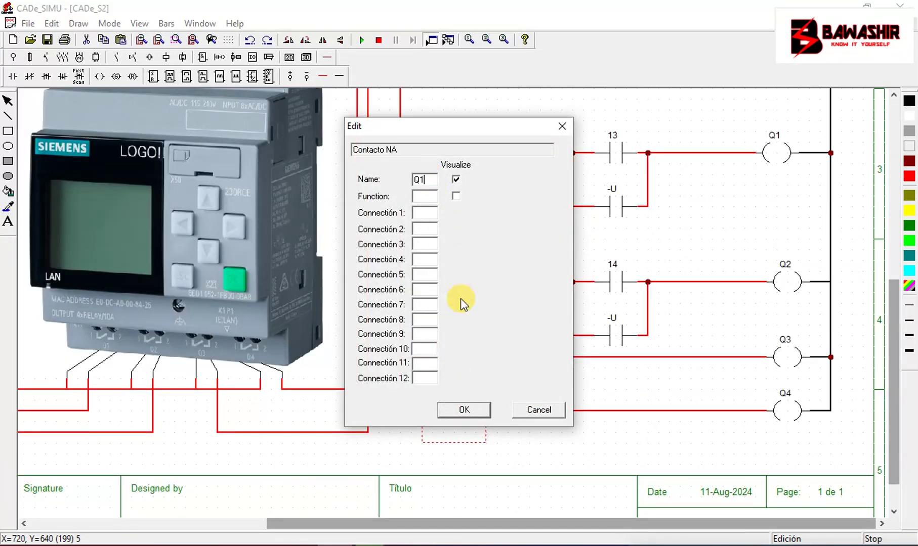
{"action": "left_click", "coordinate": [468, 409]}
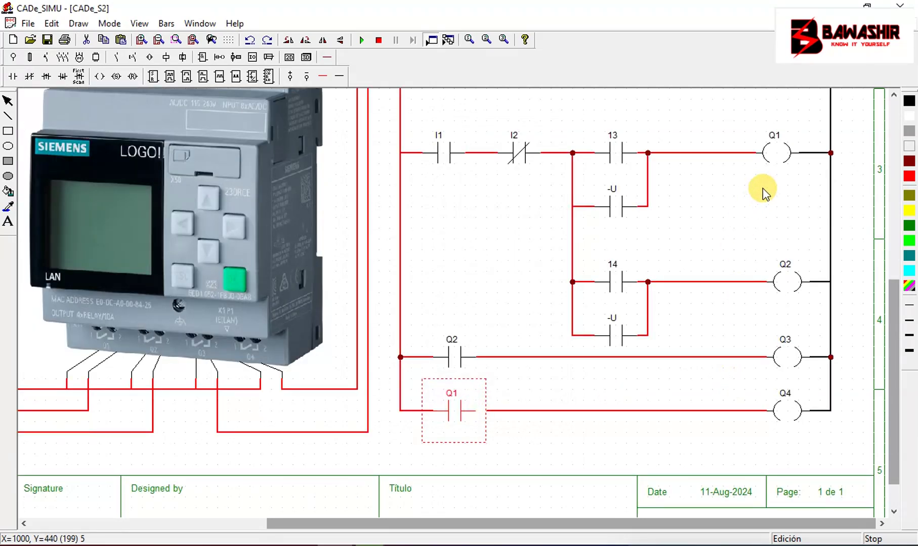
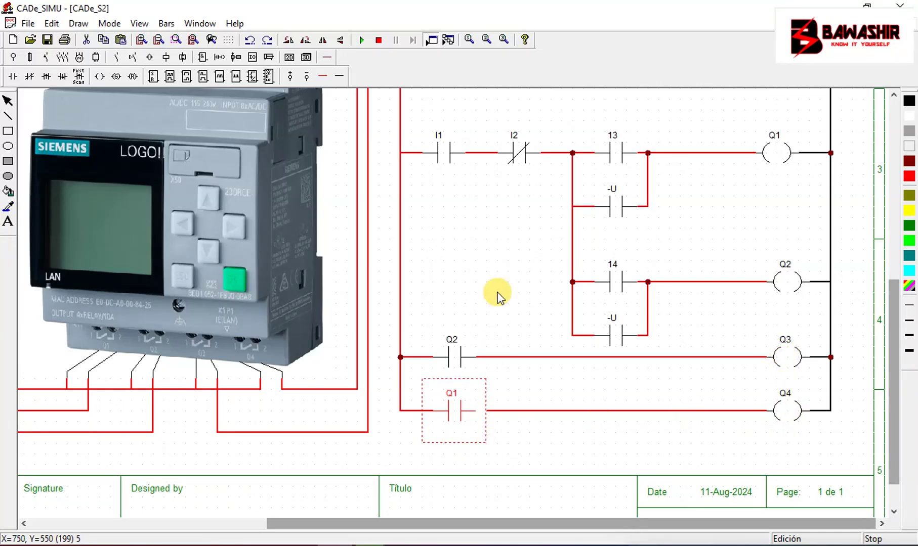
Step: Name the lower contact of the second parallel branch pair Q2 and the lower contact of the first pair Q1
{"action": "double_click", "coordinate": [616, 336]}
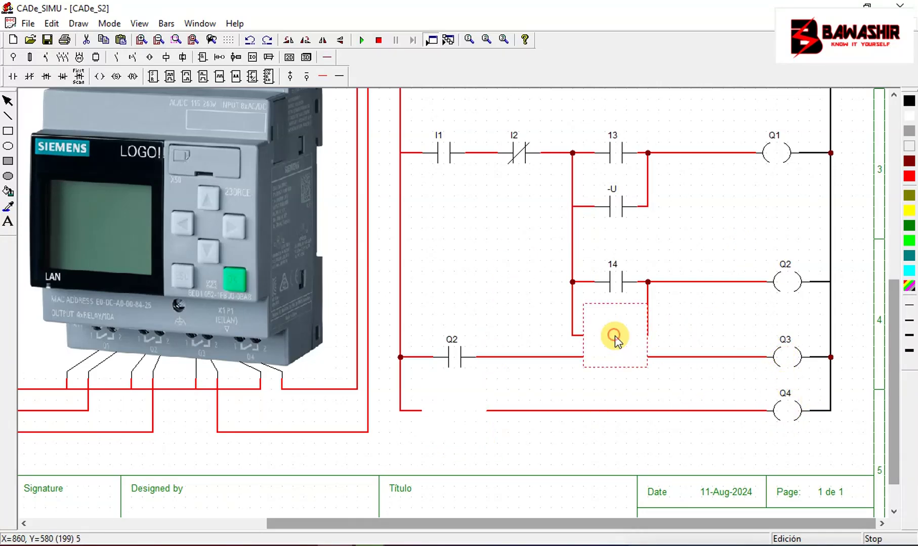
{"action": "double_click", "coordinate": [421, 180]}
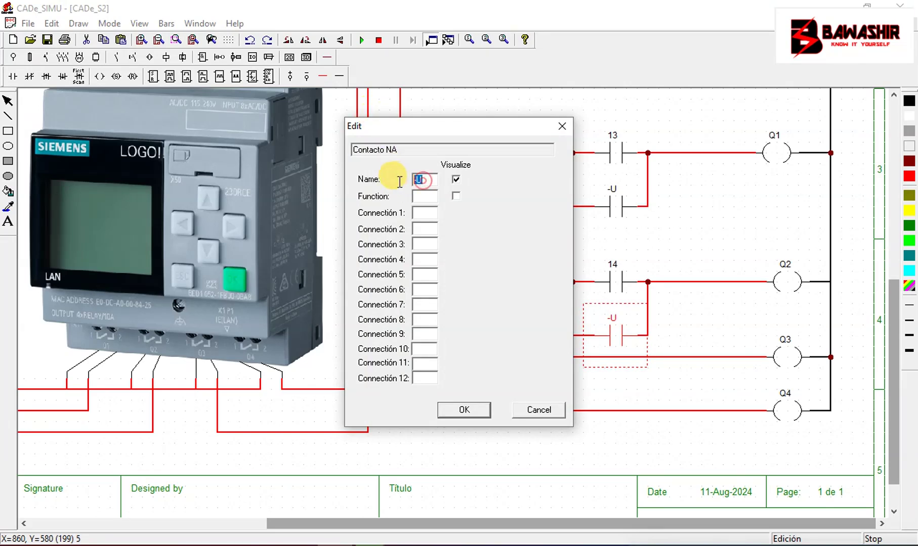
{"action": "type", "text": "Q2"}
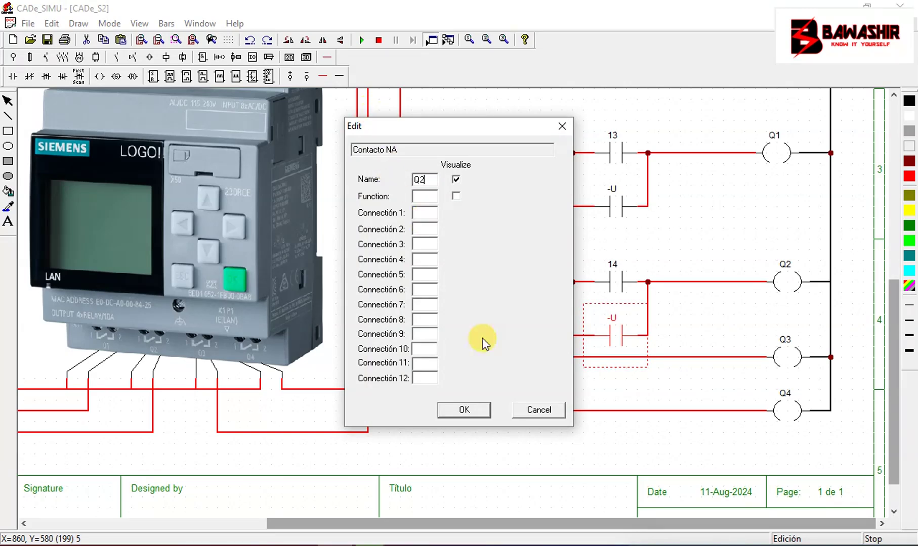
{"action": "left_click", "coordinate": [466, 410]}
{"action": "left_click", "coordinate": [609, 202]}
{"action": "double_click", "coordinate": [610, 205]}
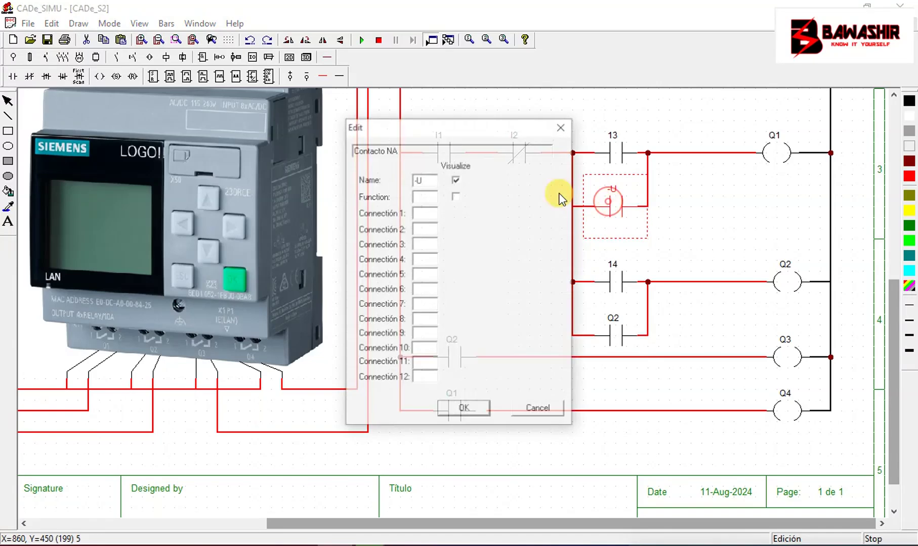
{"action": "double_click", "coordinate": [421, 180]}
{"action": "type", "text": "Q"}
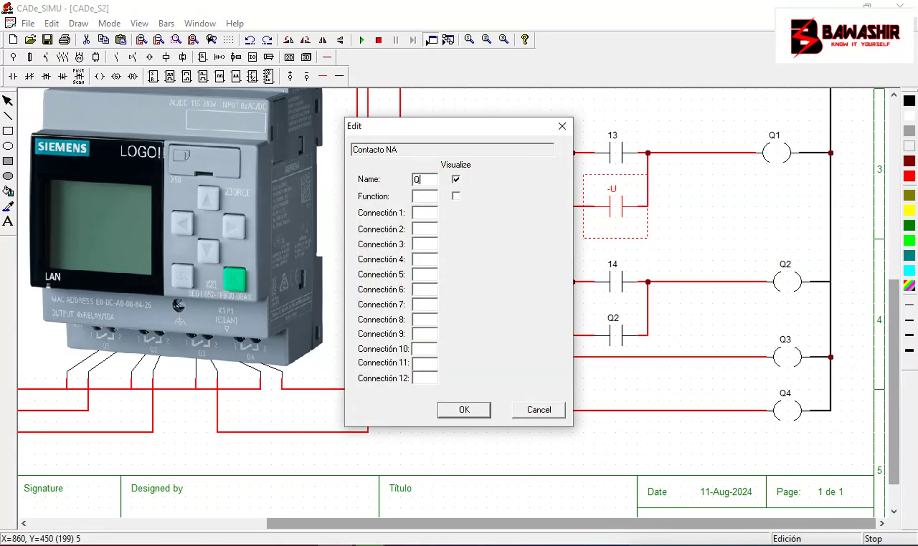
{"action": "type", "text": "1"}
{"action": "left_click", "coordinate": [463, 411]}
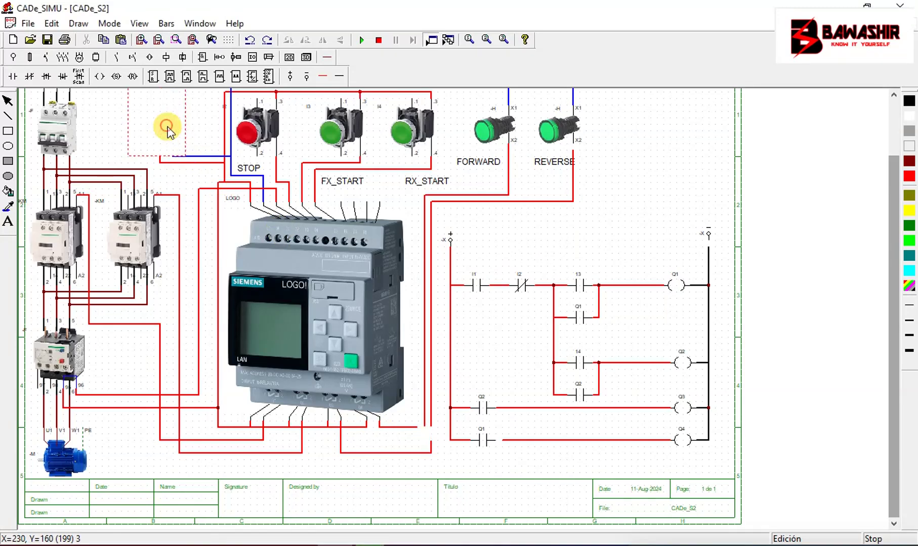
Step: Name the control circuit's small circuit breaker MCB
{"action": "double_click", "coordinate": [168, 123]}
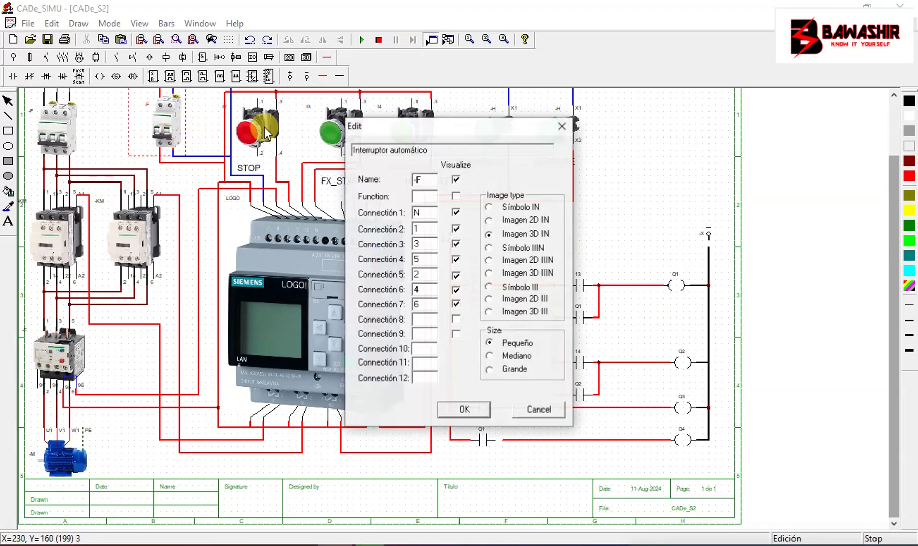
{"action": "left_click", "coordinate": [368, 180]}
{"action": "type", "text": "MCB"}
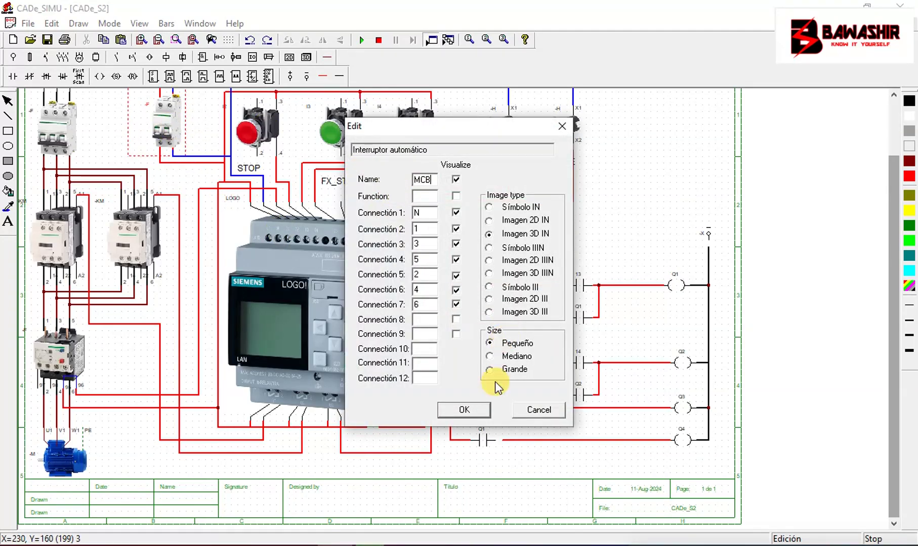
{"action": "left_click", "coordinate": [468, 410]}
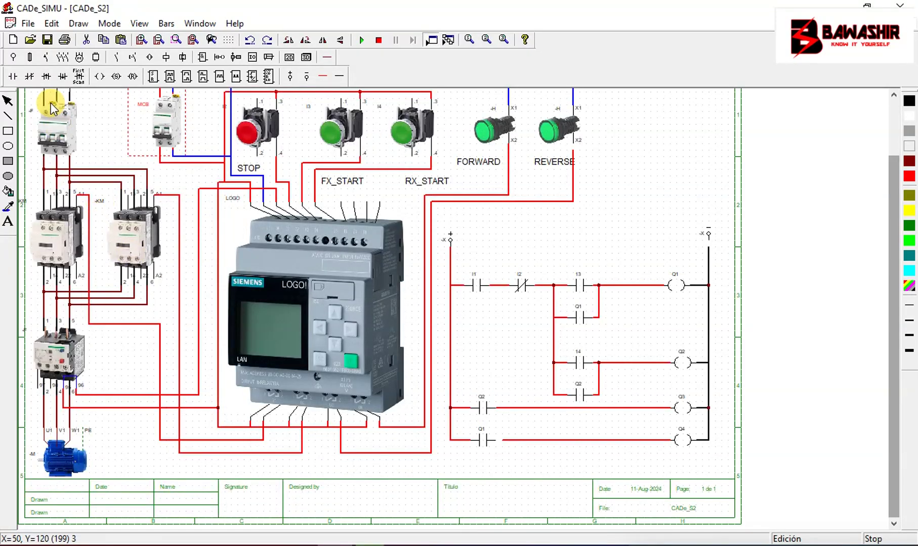
Step: Name the three-pole circuit breaker feeding the motor MCCB
{"action": "left_click", "coordinate": [49, 115]}
{"action": "double_click", "coordinate": [51, 116]}
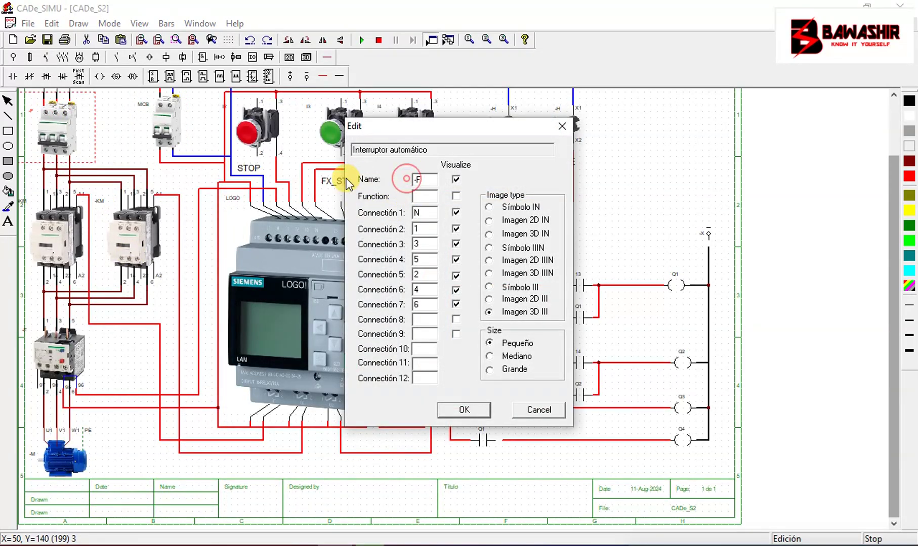
{"action": "left_click_drag", "start_coordinate": [432, 181], "coordinate": [377, 183]}
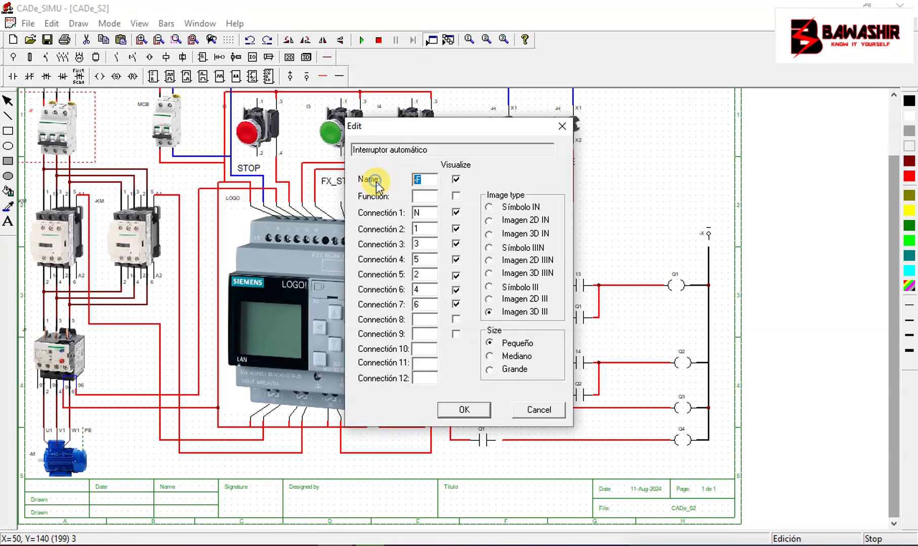
{"action": "type", "text": "MCC"}
{"action": "key", "text": "BackSpace"}
{"action": "type", "text": "B"}
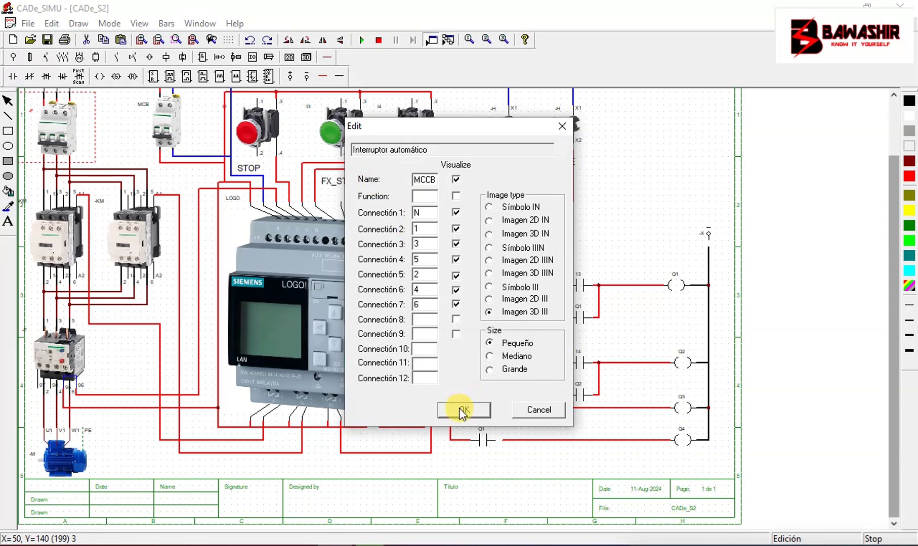
{"action": "left_click", "coordinate": [463, 409]}
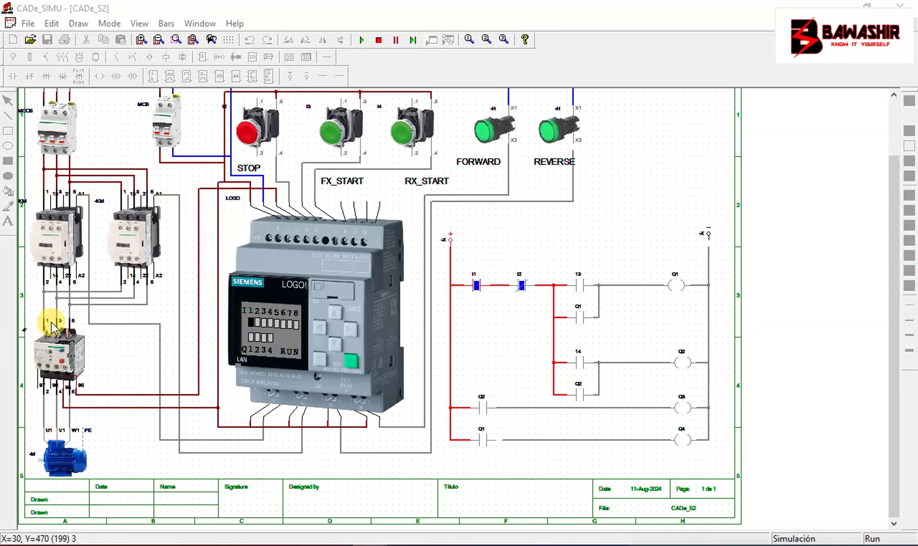
Step: Stop the simulation and name the contactor directly above the overload relay Q1
{"action": "left_click", "coordinate": [62, 237]}
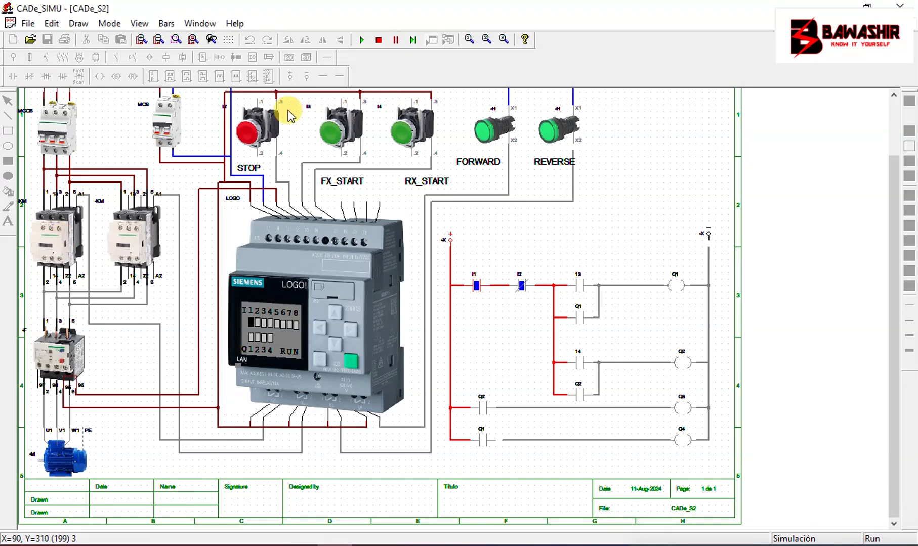
{"action": "left_click", "coordinate": [378, 39]}
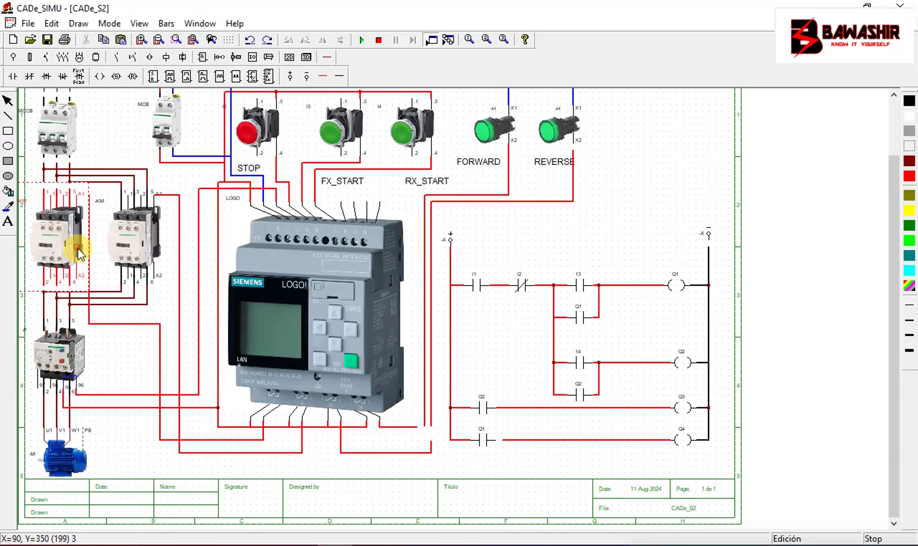
{"action": "double_click", "coordinate": [78, 246]}
{"action": "left_click", "coordinate": [434, 179]}
{"action": "left_click_drag", "start_coordinate": [434, 179], "coordinate": [356, 183]}
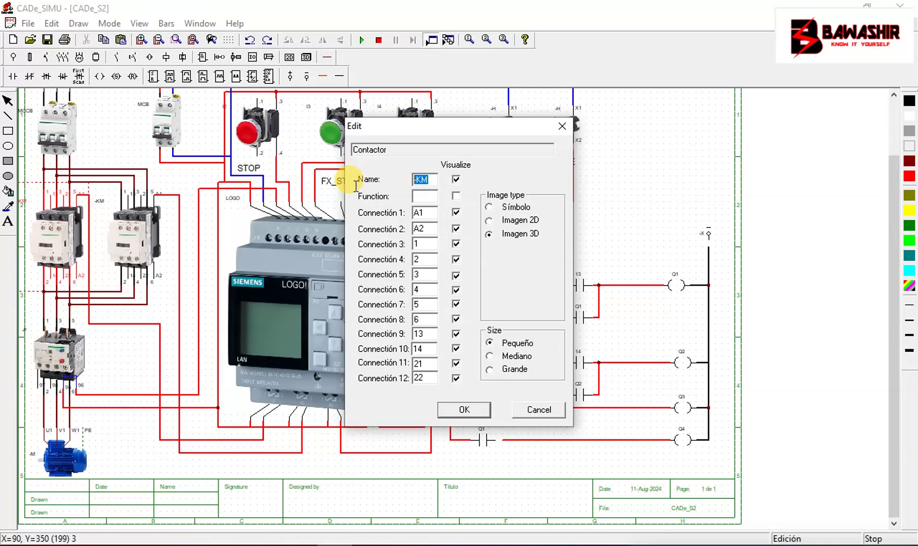
{"action": "type", "text": "Q1"}
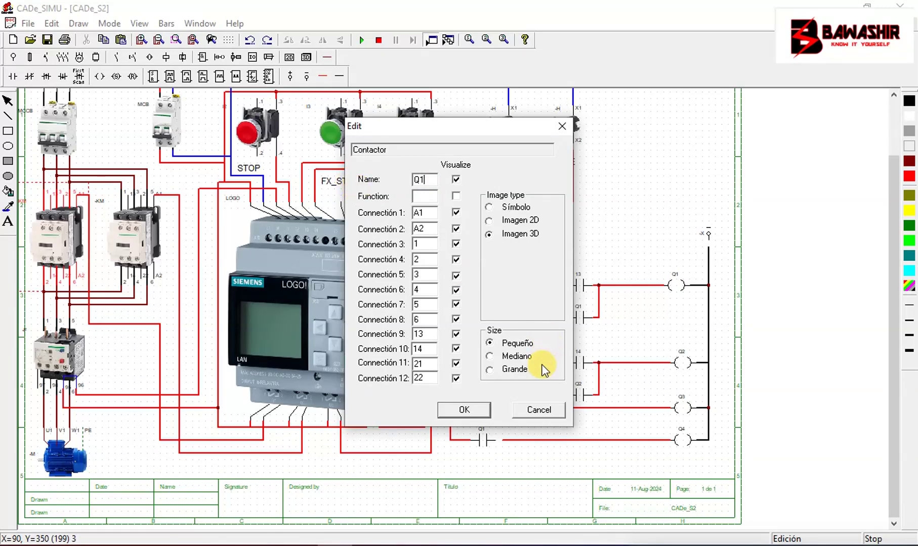
{"action": "left_click", "coordinate": [478, 410]}
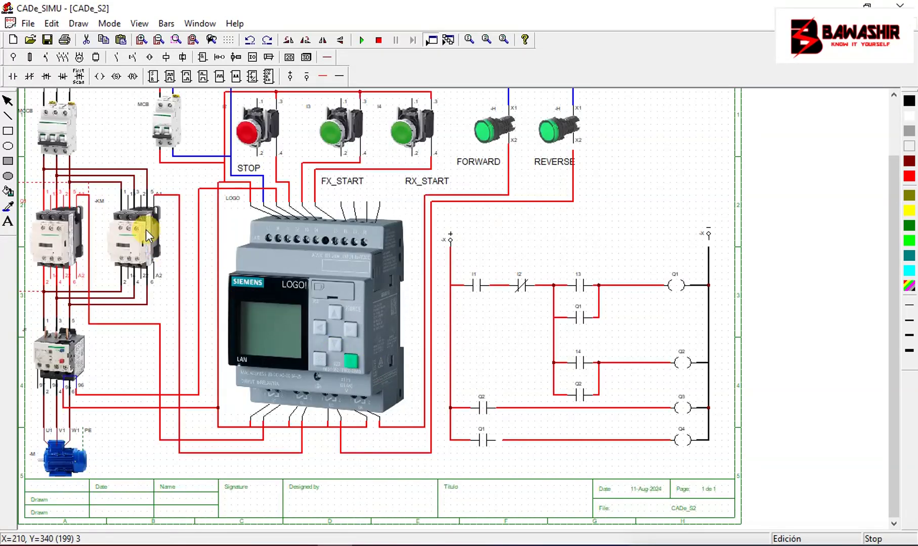
Step: Name the second contactor, beside Q1, Q2
{"action": "double_click", "coordinate": [135, 221]}
{"action": "left_click_drag", "start_coordinate": [431, 180], "coordinate": [352, 180]}
{"action": "type", "text": "Q2"}
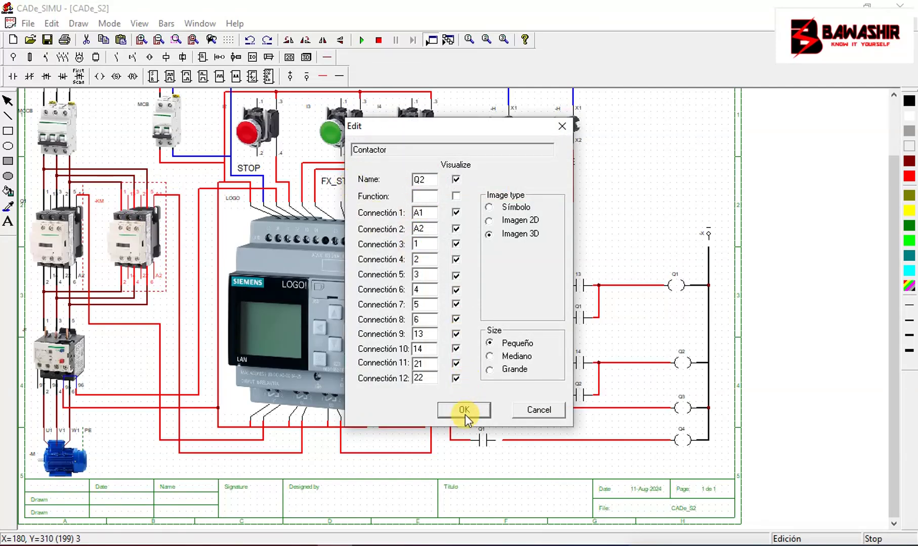
{"action": "left_click", "coordinate": [464, 410]}
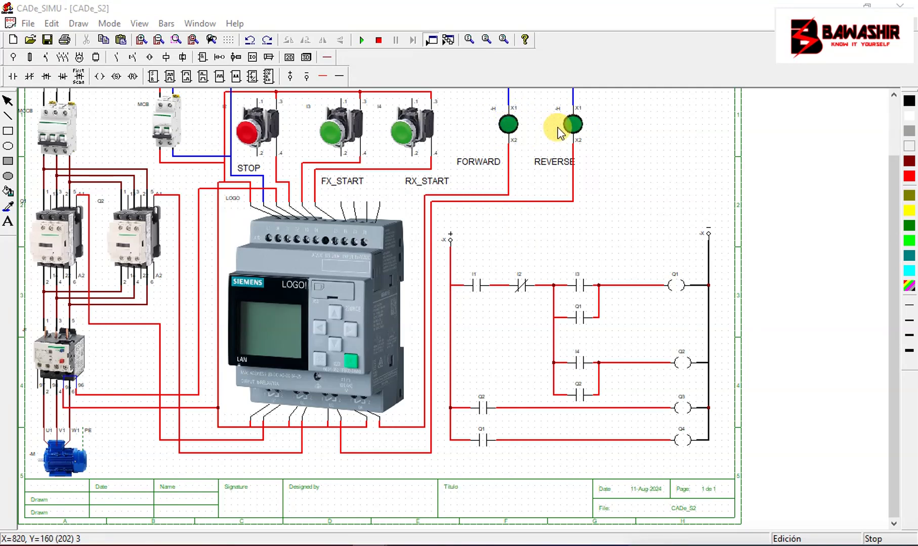
Step: Draw a blue neutral wire from terminal A2 of contactor Q1 past terminal A2 of contactor Q2
{"action": "left_click", "coordinate": [340, 76]}
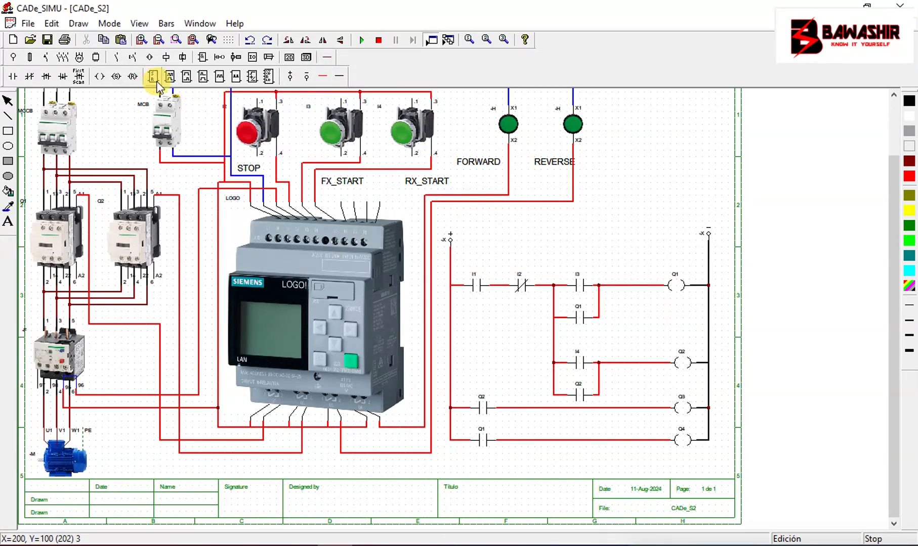
{"action": "left_click", "coordinate": [327, 57]}
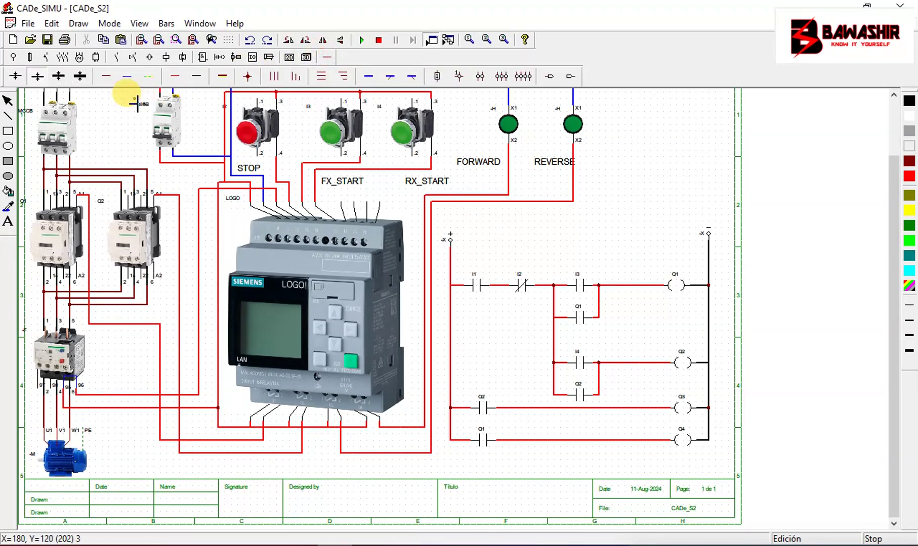
{"action": "left_click", "coordinate": [127, 76]}
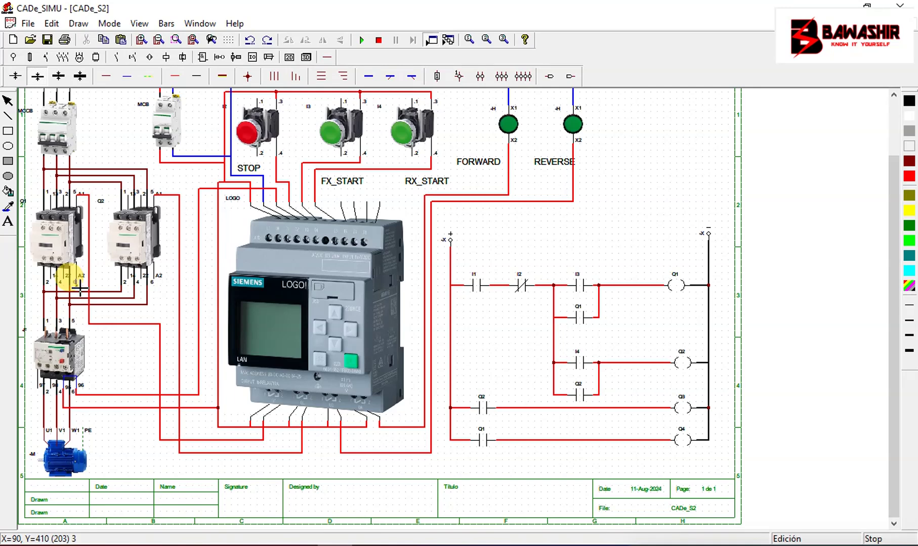
{"action": "left_click_drag", "start_coordinate": [76, 285], "coordinate": [124, 285]}
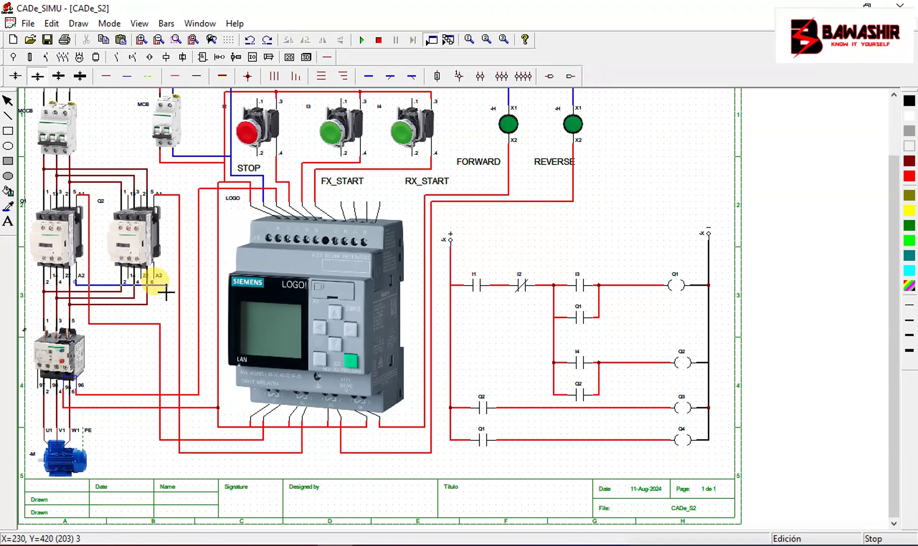
{"action": "left_click_drag", "start_coordinate": [156, 286], "coordinate": [164, 292]}
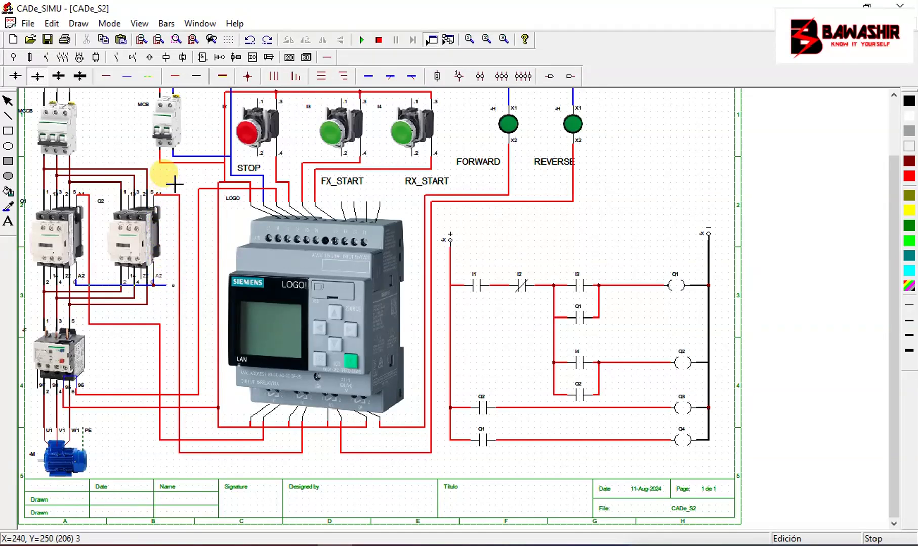
Step: Extend the blue neutral wire from the contactors' A2 terminals up to the neutral output of the MCB
{"action": "left_click_drag", "start_coordinate": [173, 171], "coordinate": [168, 160]}
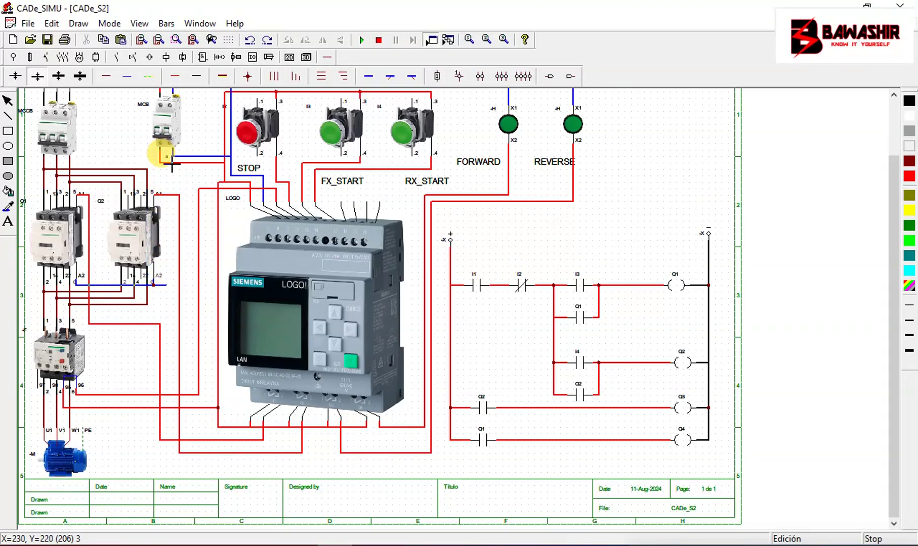
{"action": "left_click", "coordinate": [174, 289]}
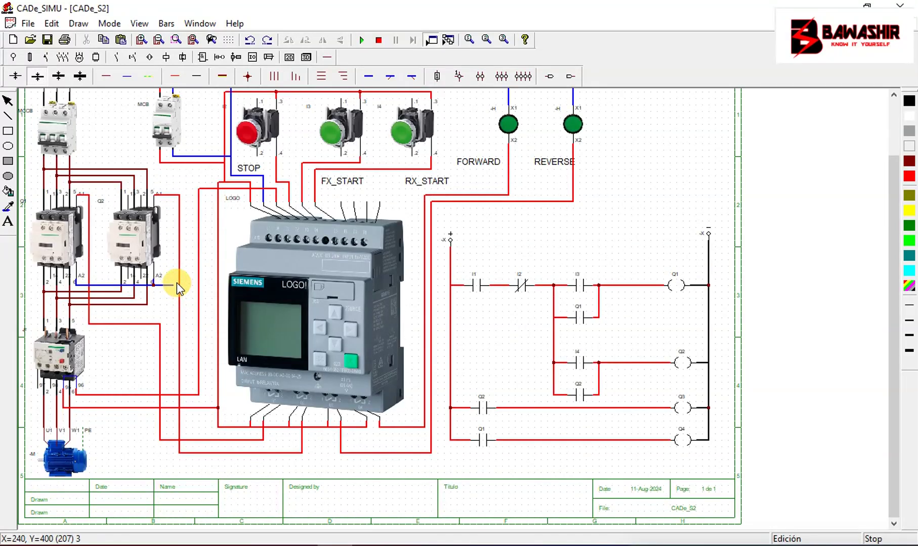
{"action": "left_click", "coordinate": [125, 75]}
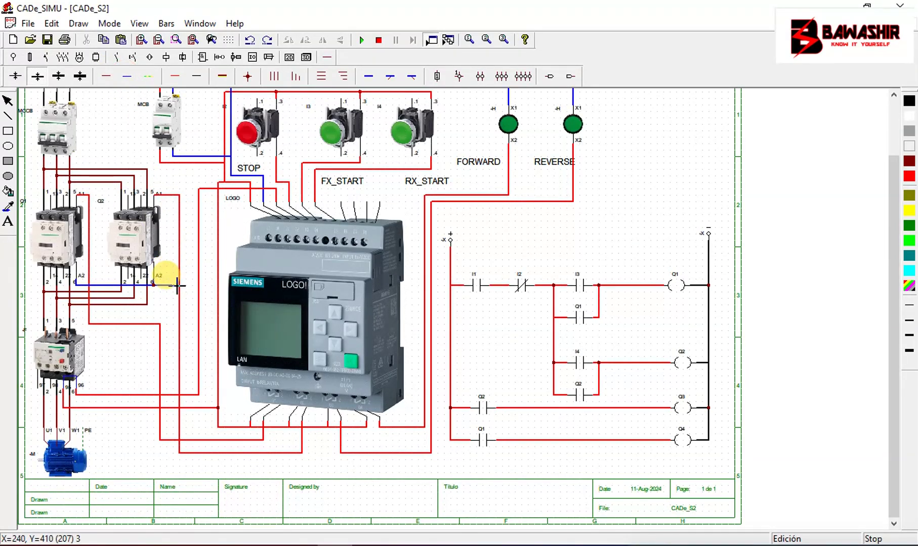
{"action": "left_click", "coordinate": [174, 162]}
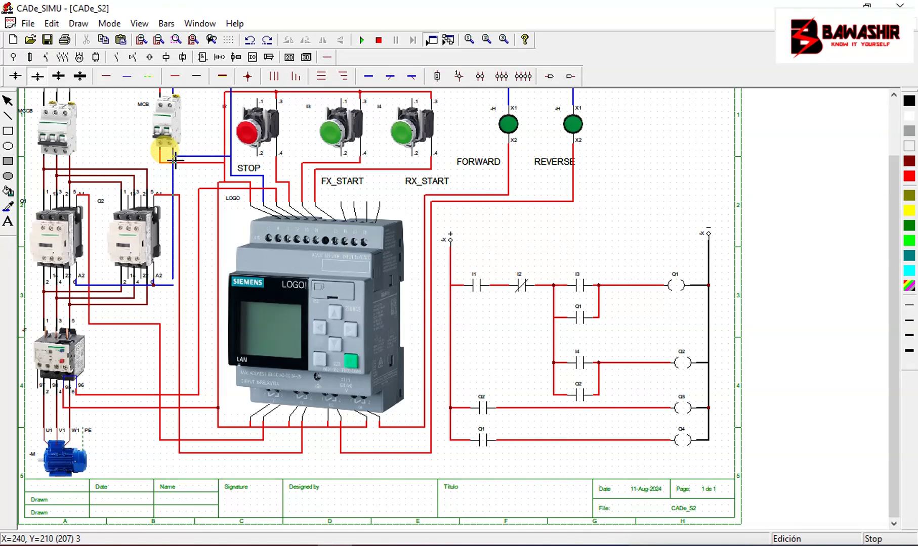
Step: Finish the blue neutral wire at the MCB's neutral output and place a connection node where it meets the existing neutral branch
{"action": "left_click", "coordinate": [174, 161]}
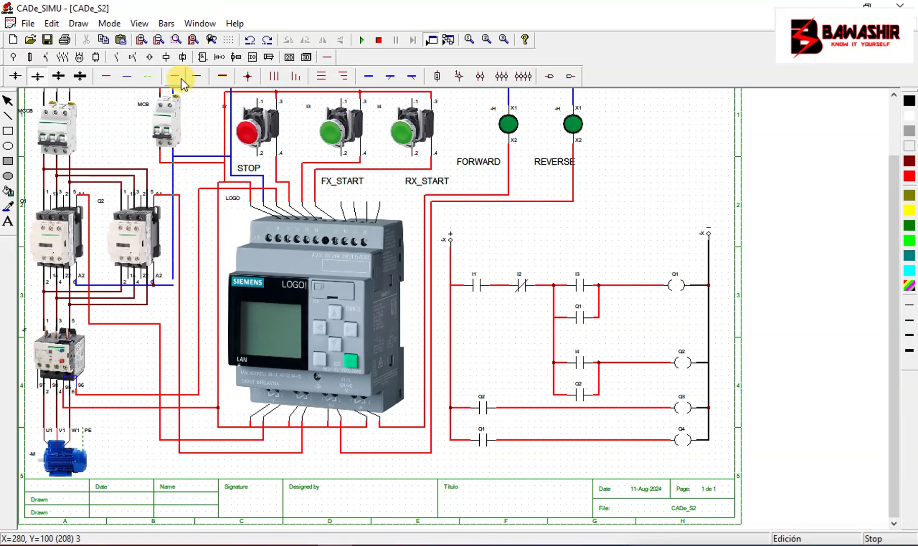
{"action": "left_click", "coordinate": [248, 76]}
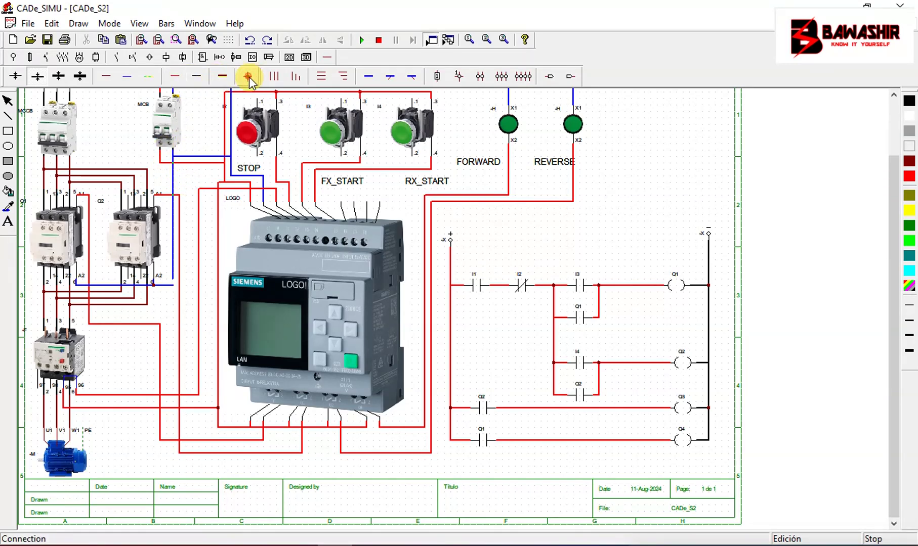
{"action": "left_click", "coordinate": [174, 157]}
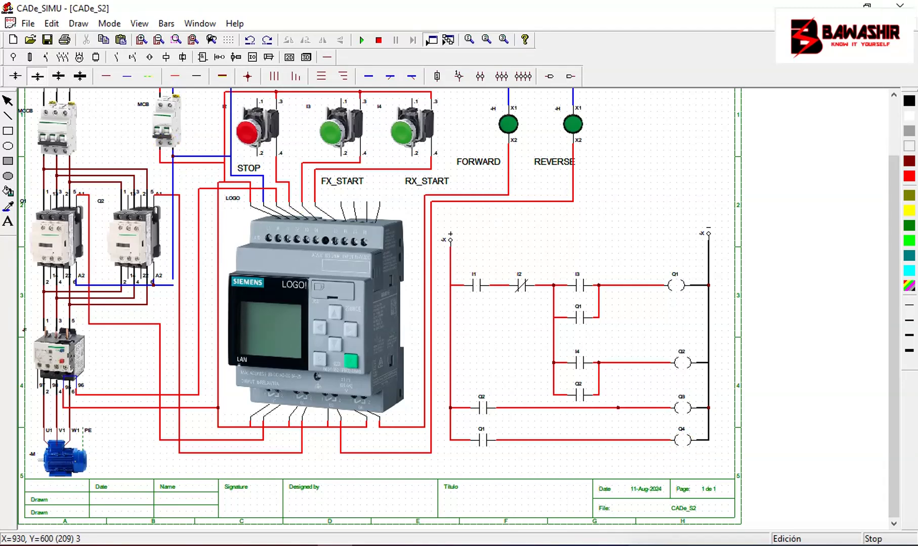
Step: Start the simulation and switch on both the MCCB and the MCB
{"action": "scroll", "coordinate": [341, 268], "scroll_direction": "up", "scroll_amount": 1}
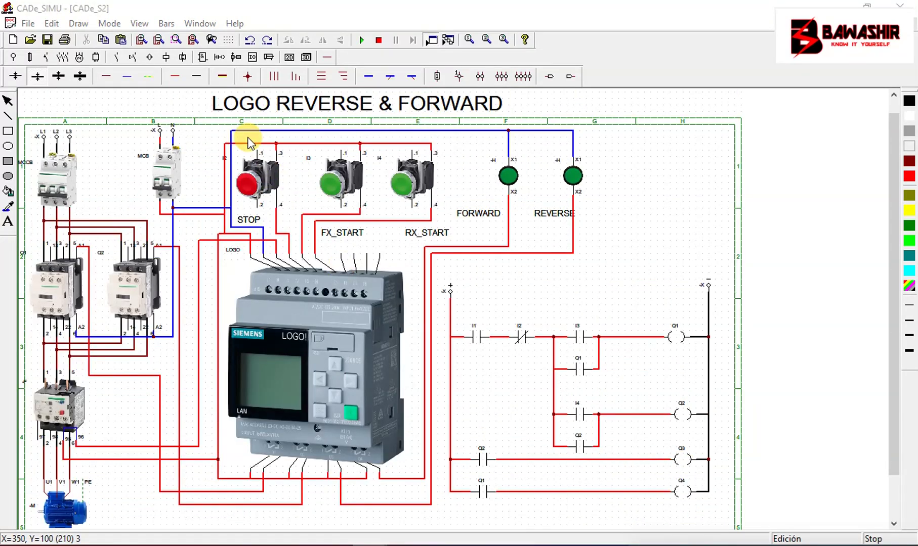
{"action": "left_click", "coordinate": [361, 40]}
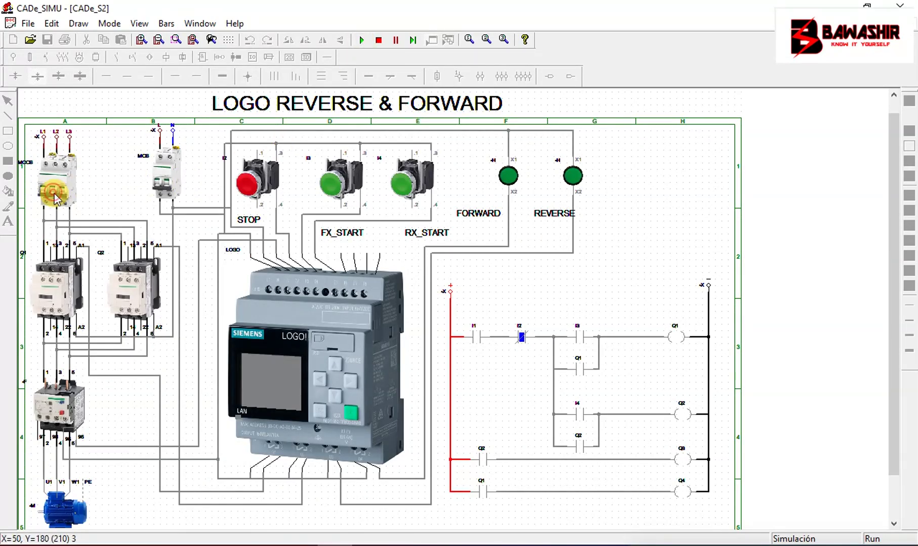
{"action": "left_click", "coordinate": [55, 199]}
{"action": "left_click", "coordinate": [165, 192]}
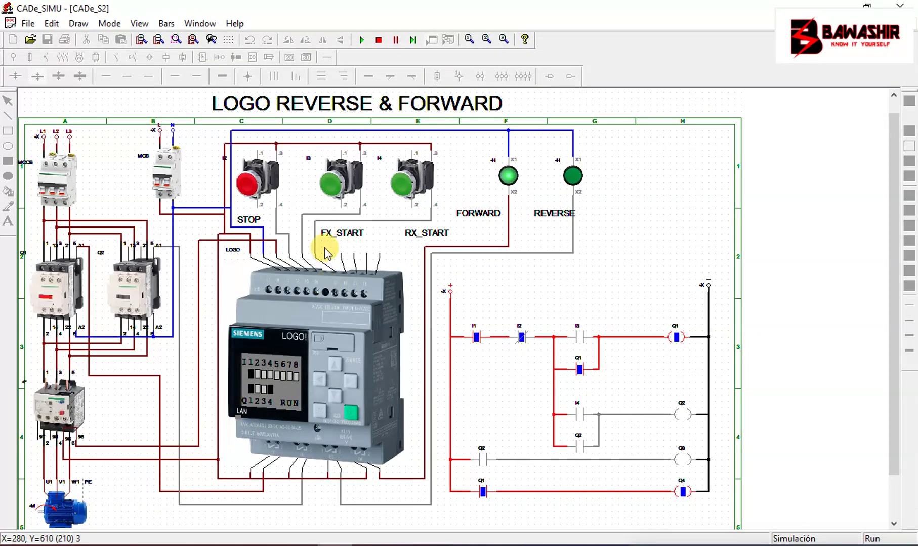
Step: Test reverse operation by stopping the forward run, starting the motor with RX_START and stopping it again with STOP
{"action": "left_click", "coordinate": [247, 197]}
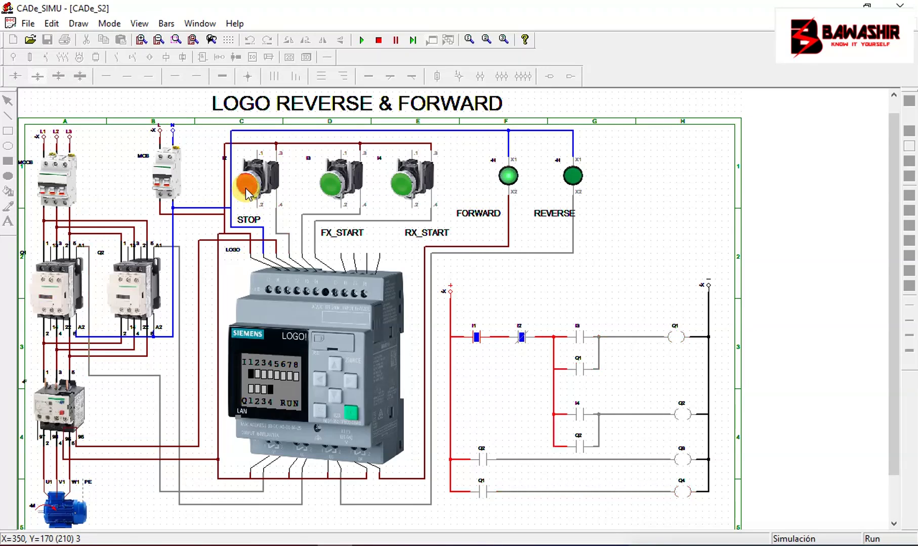
{"action": "left_click", "coordinate": [408, 188]}
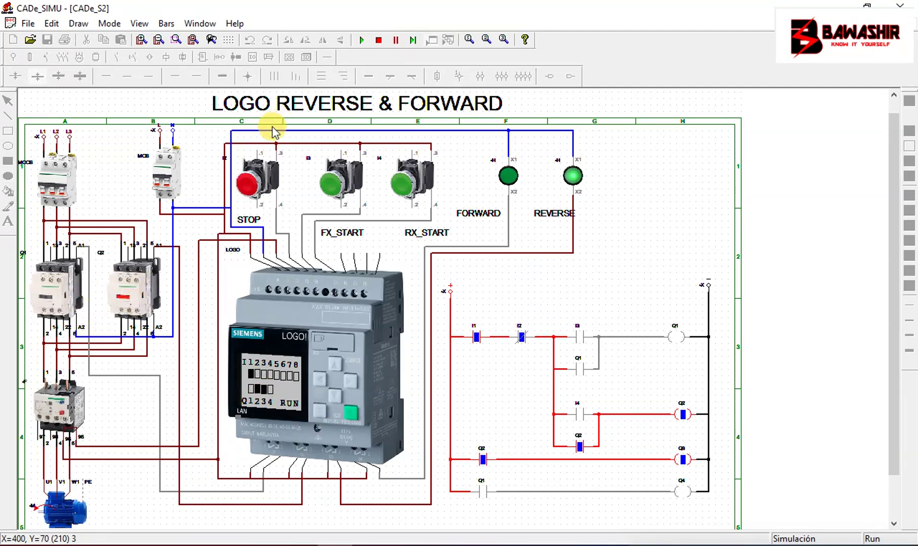
{"action": "left_click", "coordinate": [247, 178]}
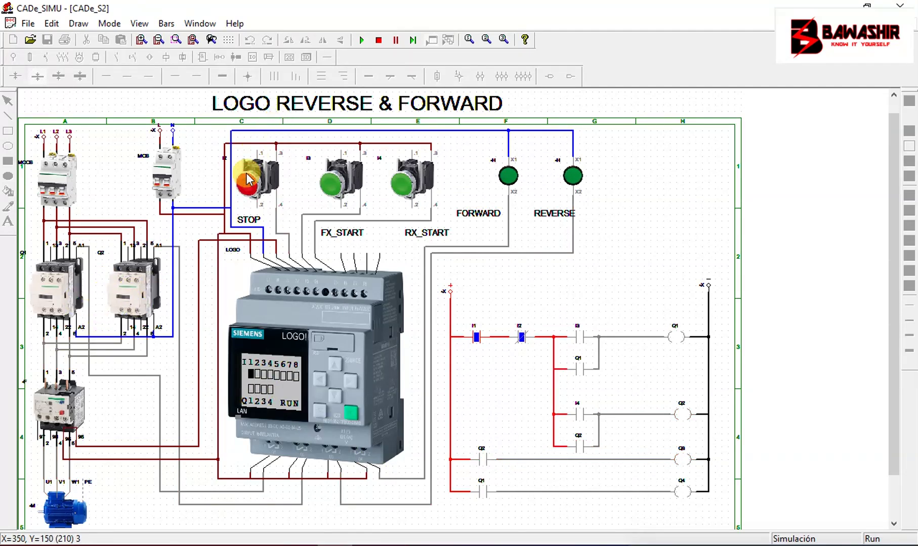
Step: Test the direction change by starting with FX_START, stopping with STOP and restarting in reverse with RX_START
{"action": "left_click", "coordinate": [328, 185]}
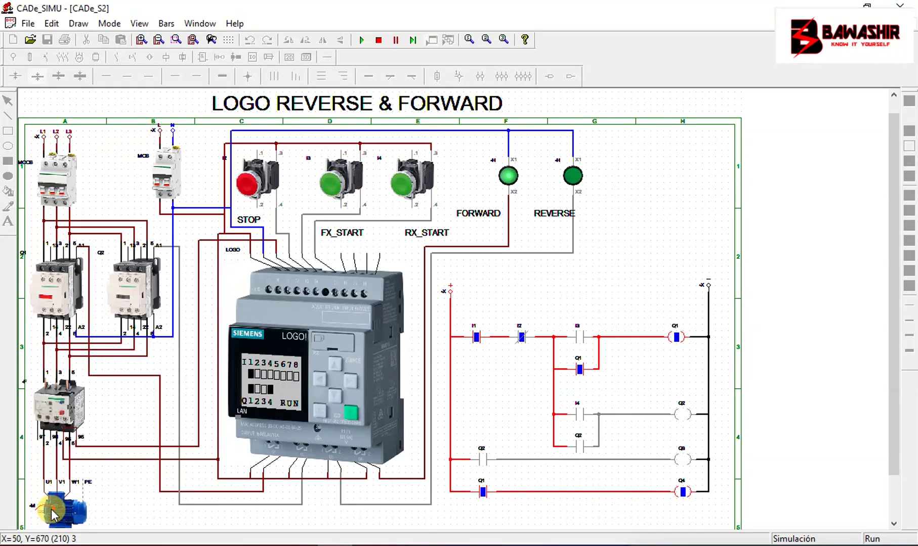
{"action": "left_click", "coordinate": [250, 188]}
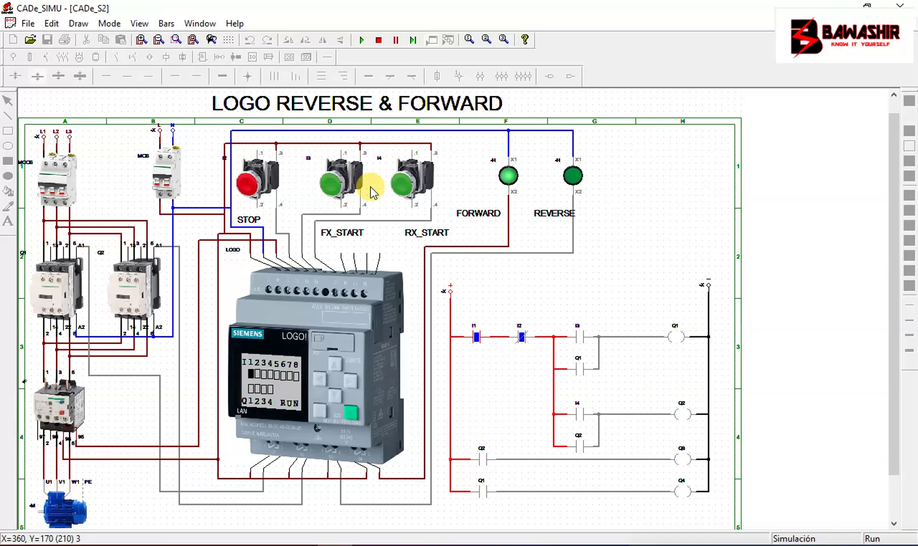
{"action": "left_click", "coordinate": [401, 190]}
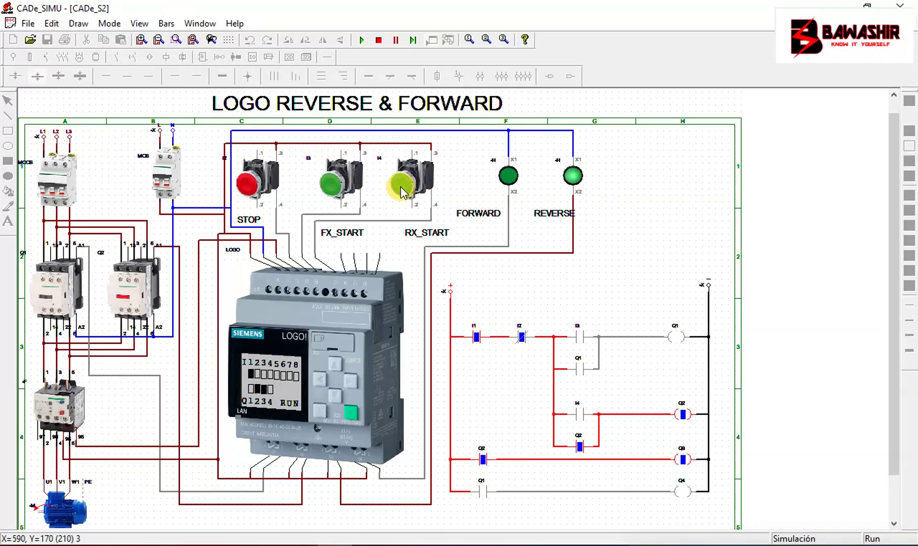